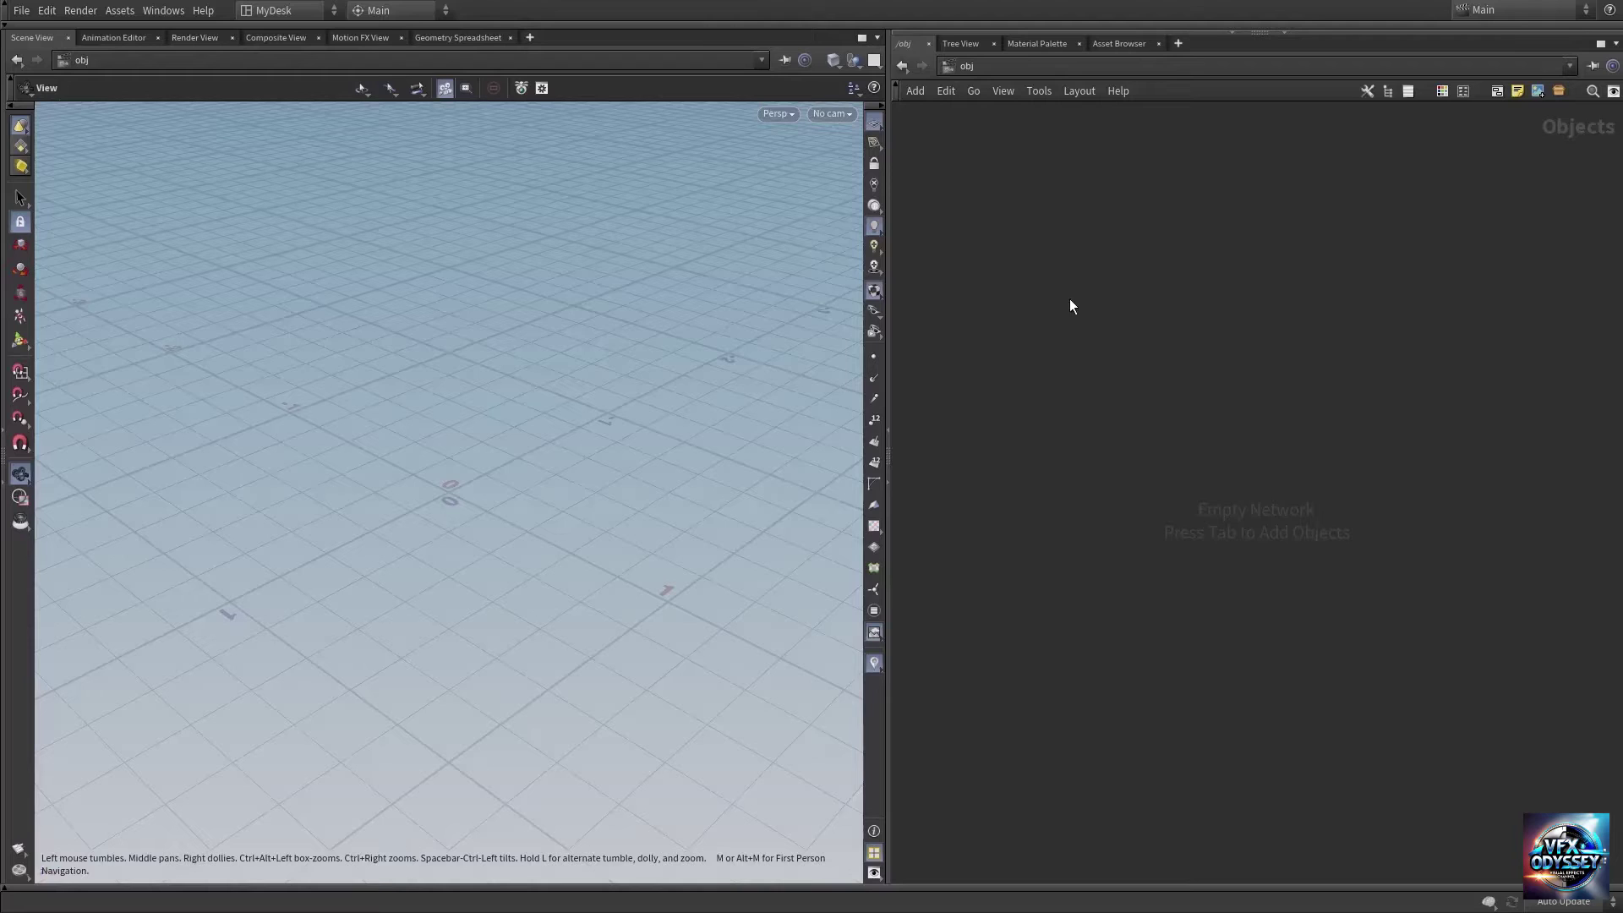
# Add a Geometry object to the empty object network and place it in the upper middle
pyautogui.press('Tab')
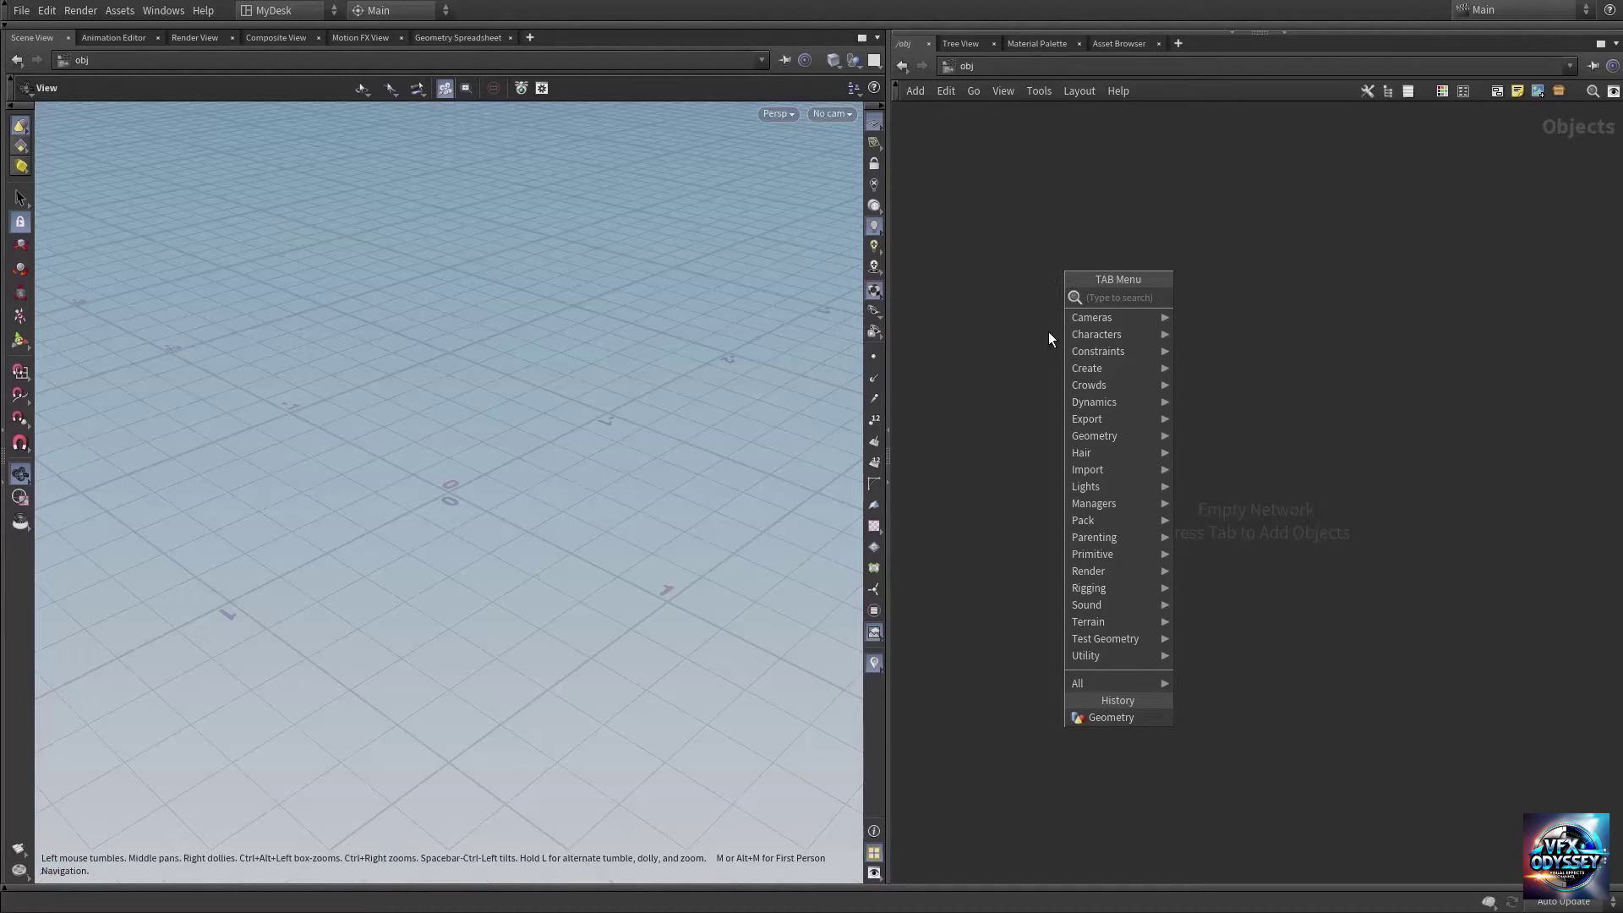
pyautogui.click(1010, 311)
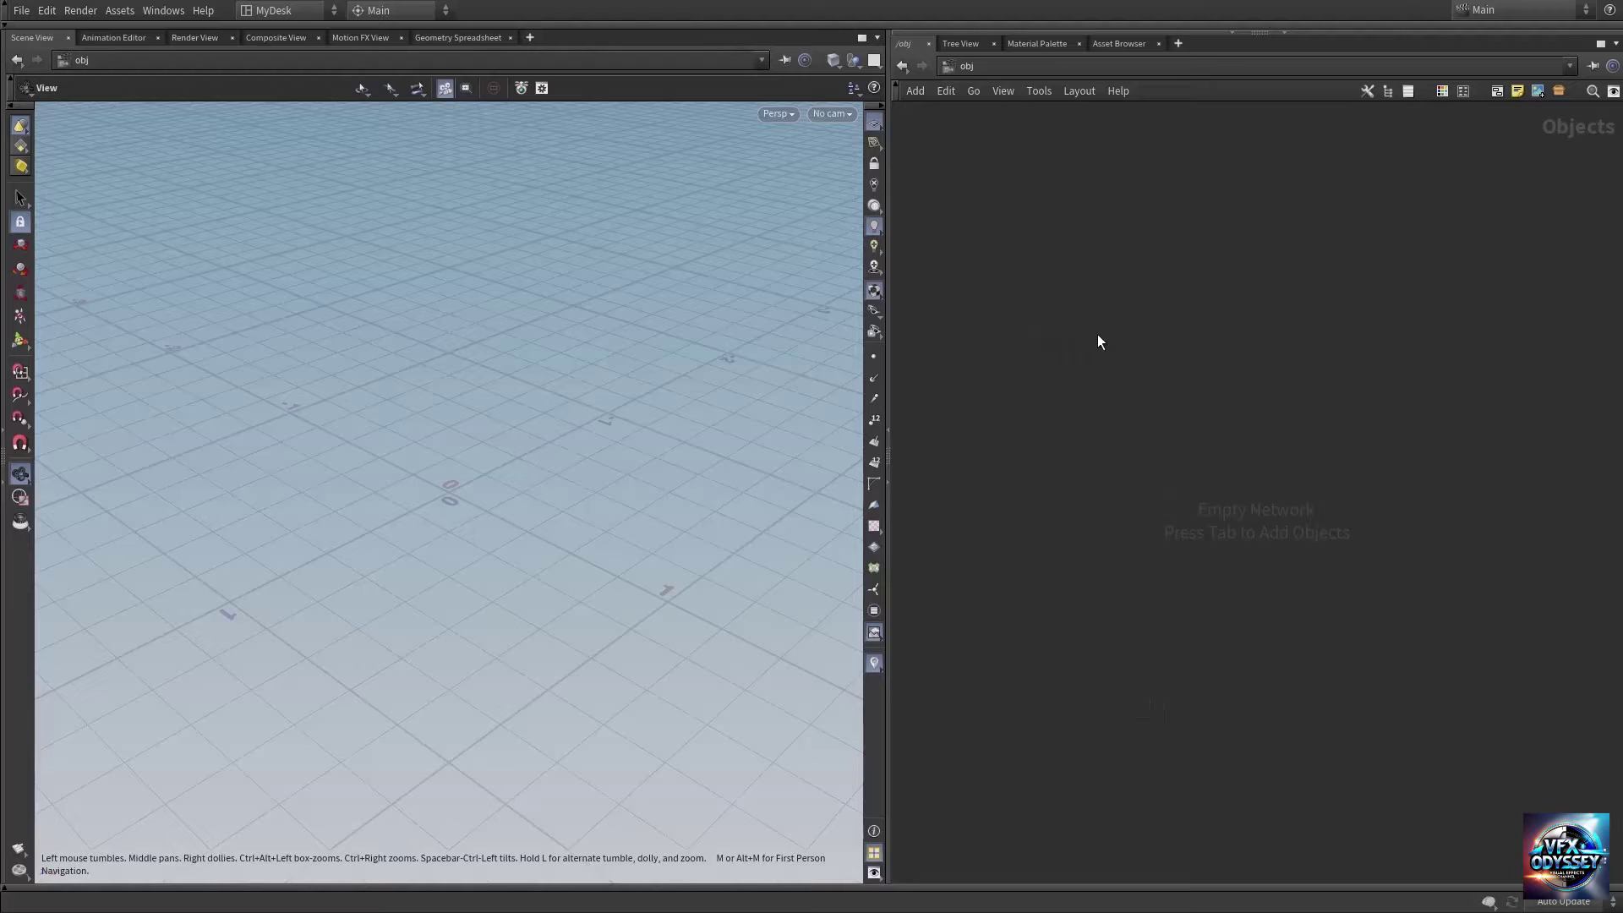
pyautogui.press('Tab')
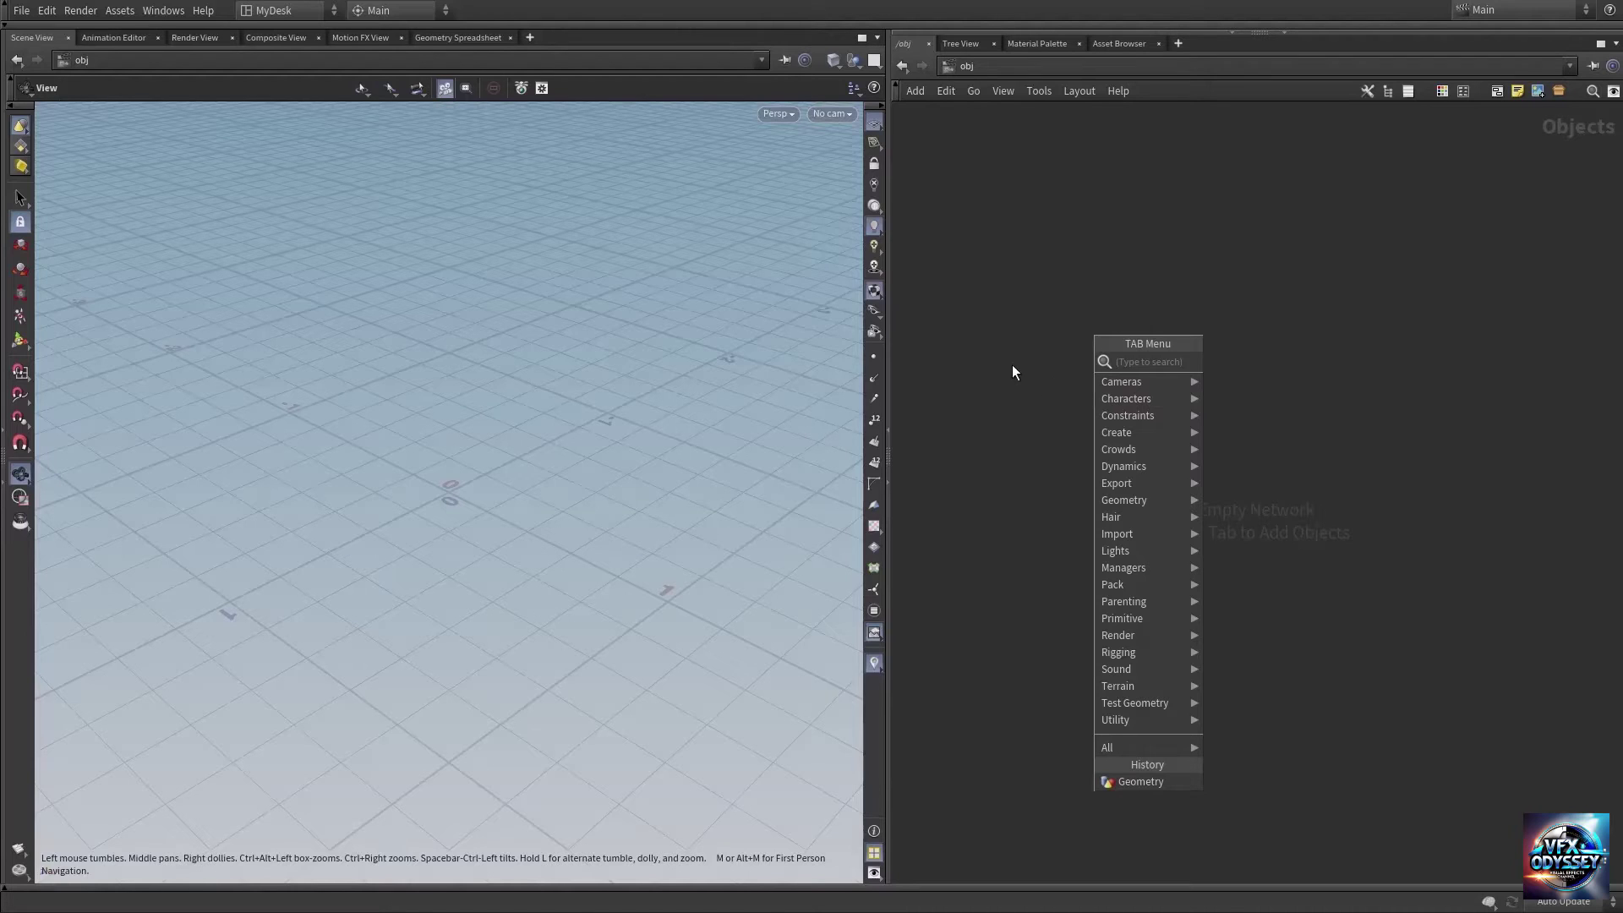
pyautogui.write('ge')
pyautogui.press('BackSpace')
pyautogui.press('BackSpace')
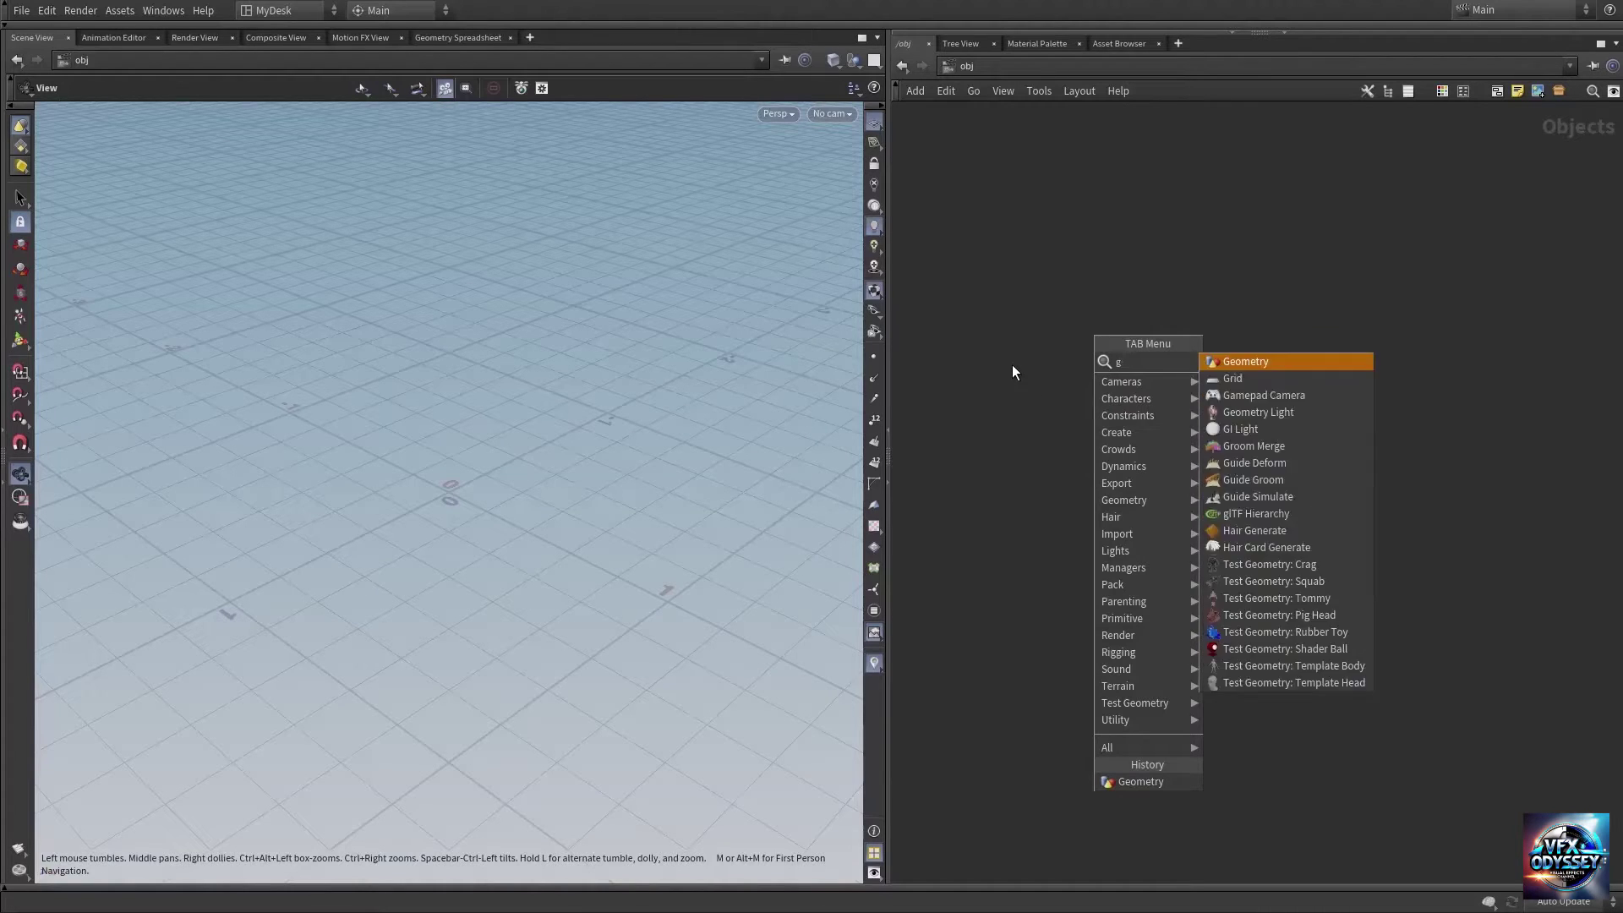
pyautogui.write('geo')
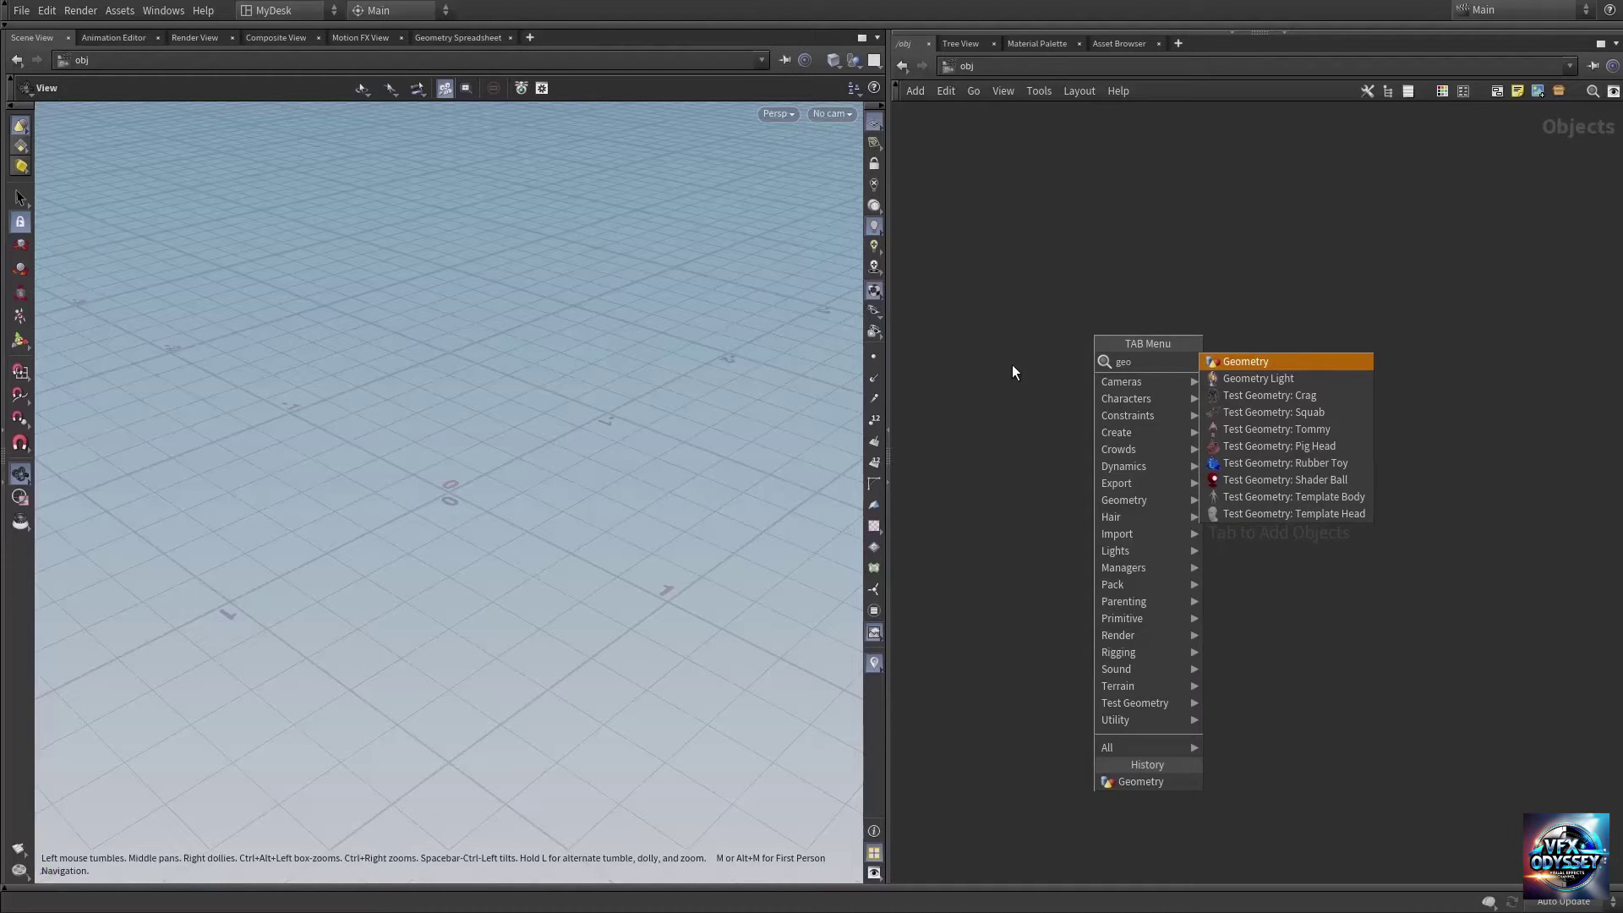
pyautogui.click(1246, 361)
pyautogui.click(1114, 398)
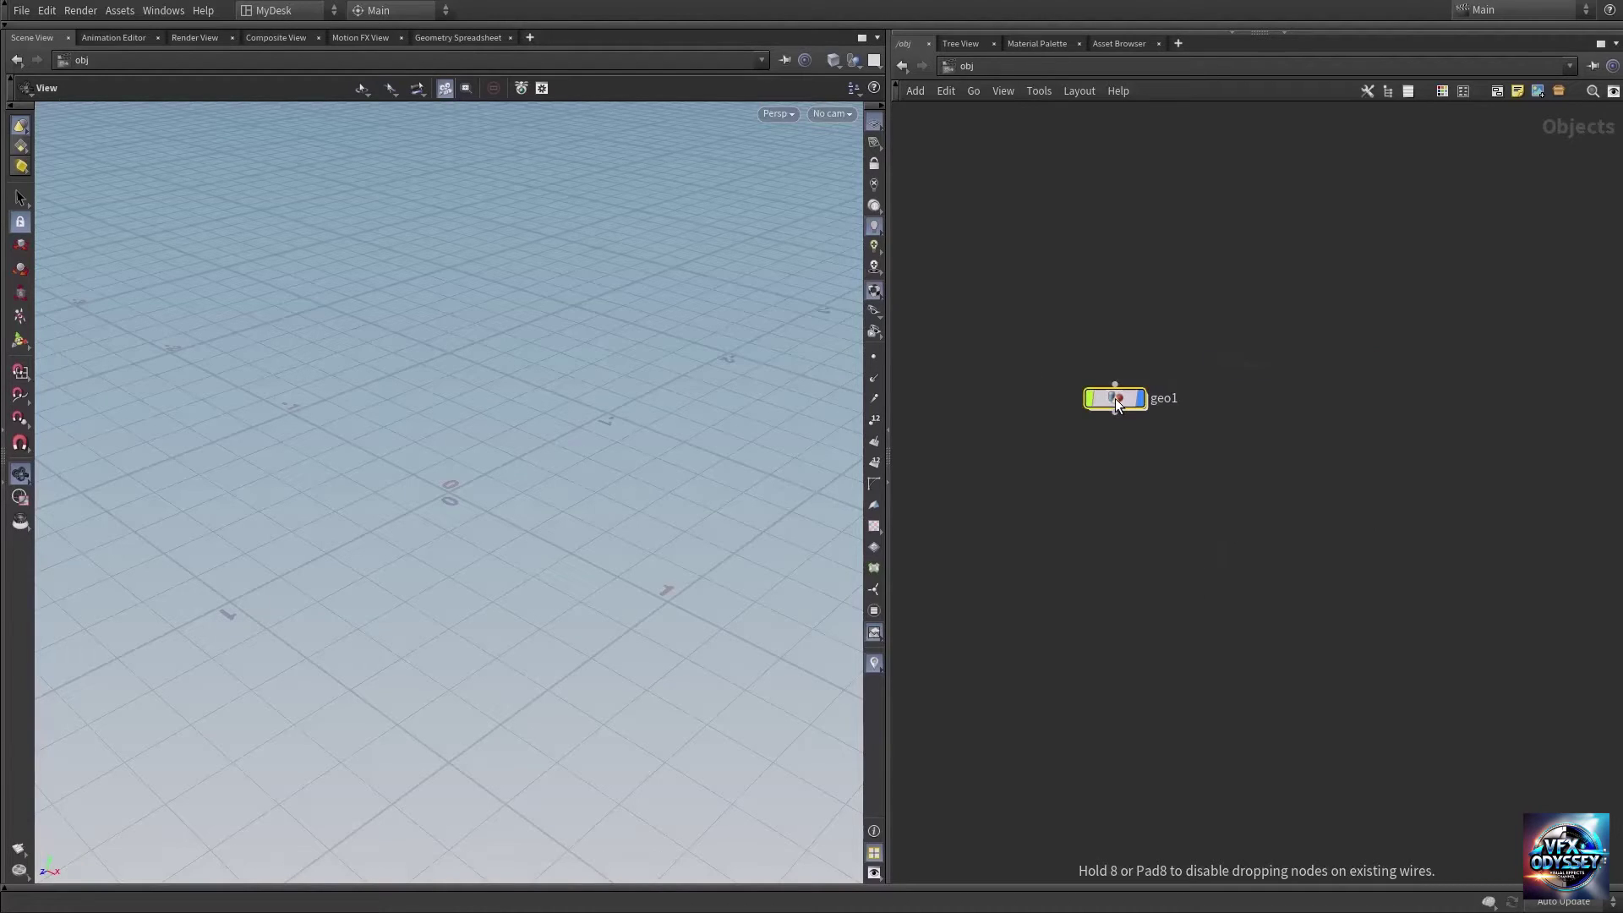
pyautogui.moveTo(1115, 398); pyautogui.dragTo(1108, 447)
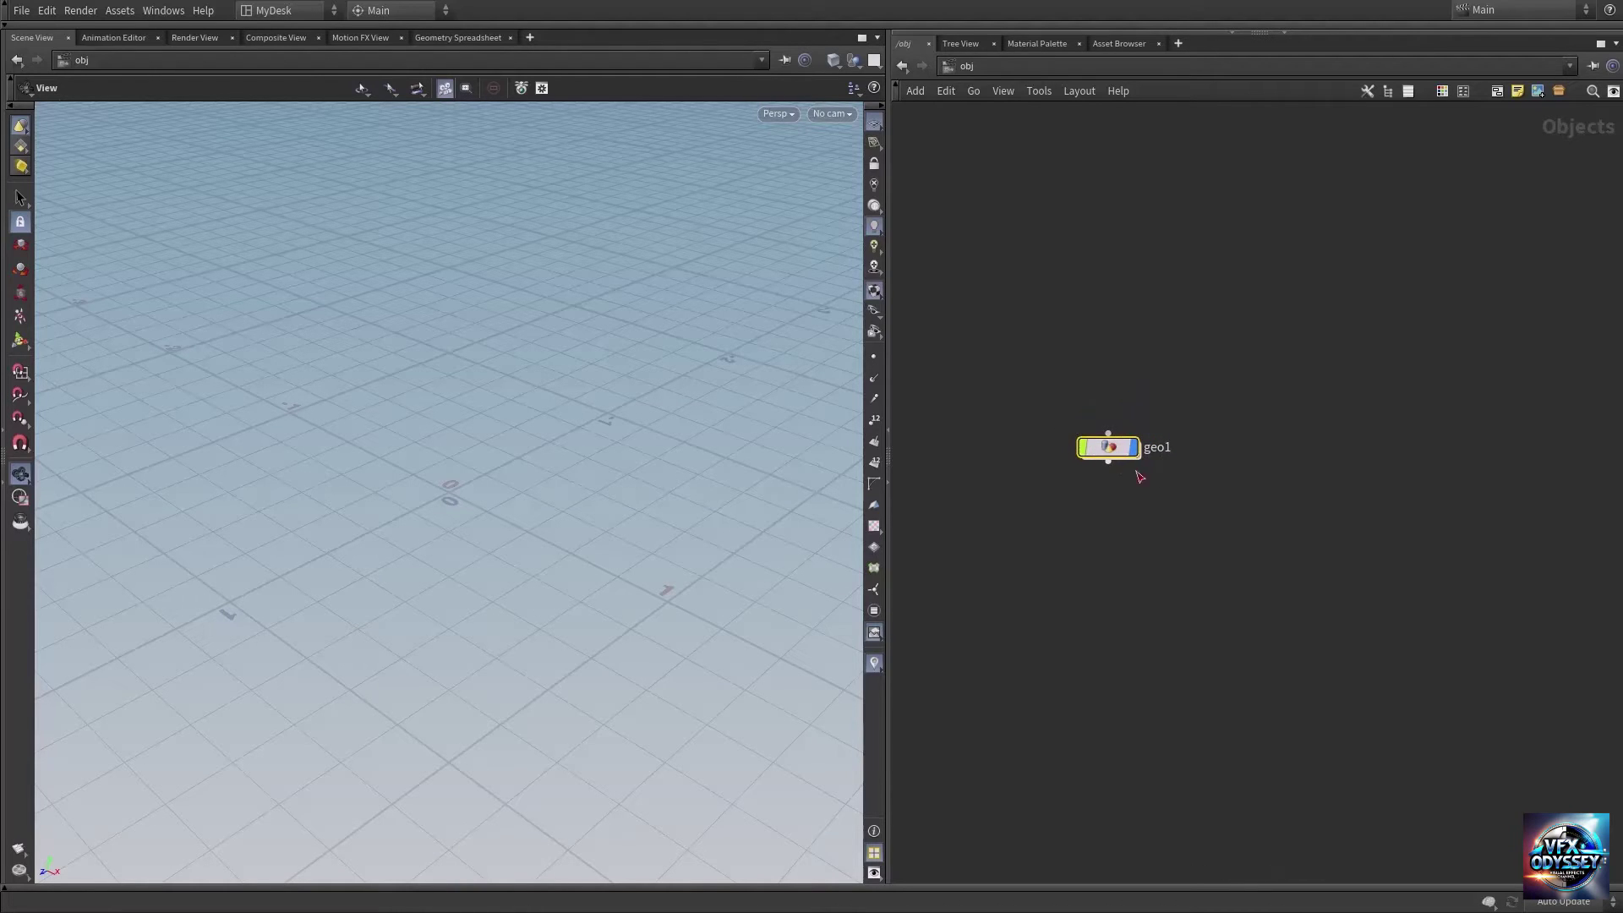
# Look inside the Geometry object, return to the object level and browse the full list of available object nodes
pyautogui.moveTo(1118, 460)
pyautogui.doubleClick(1116, 455)
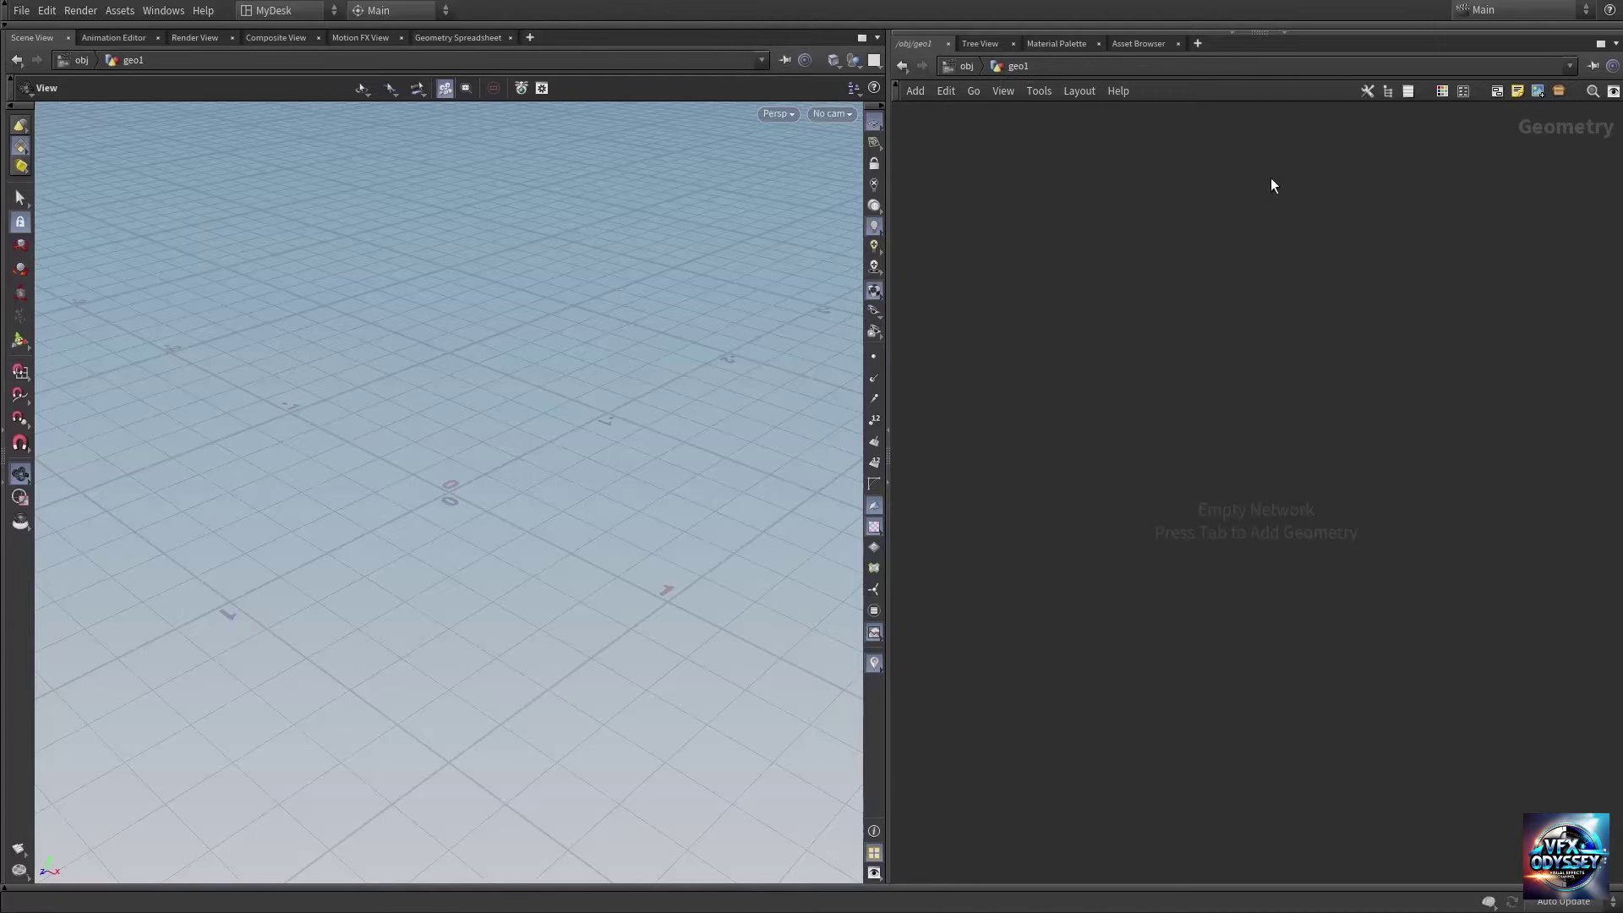
pyautogui.click(901, 66)
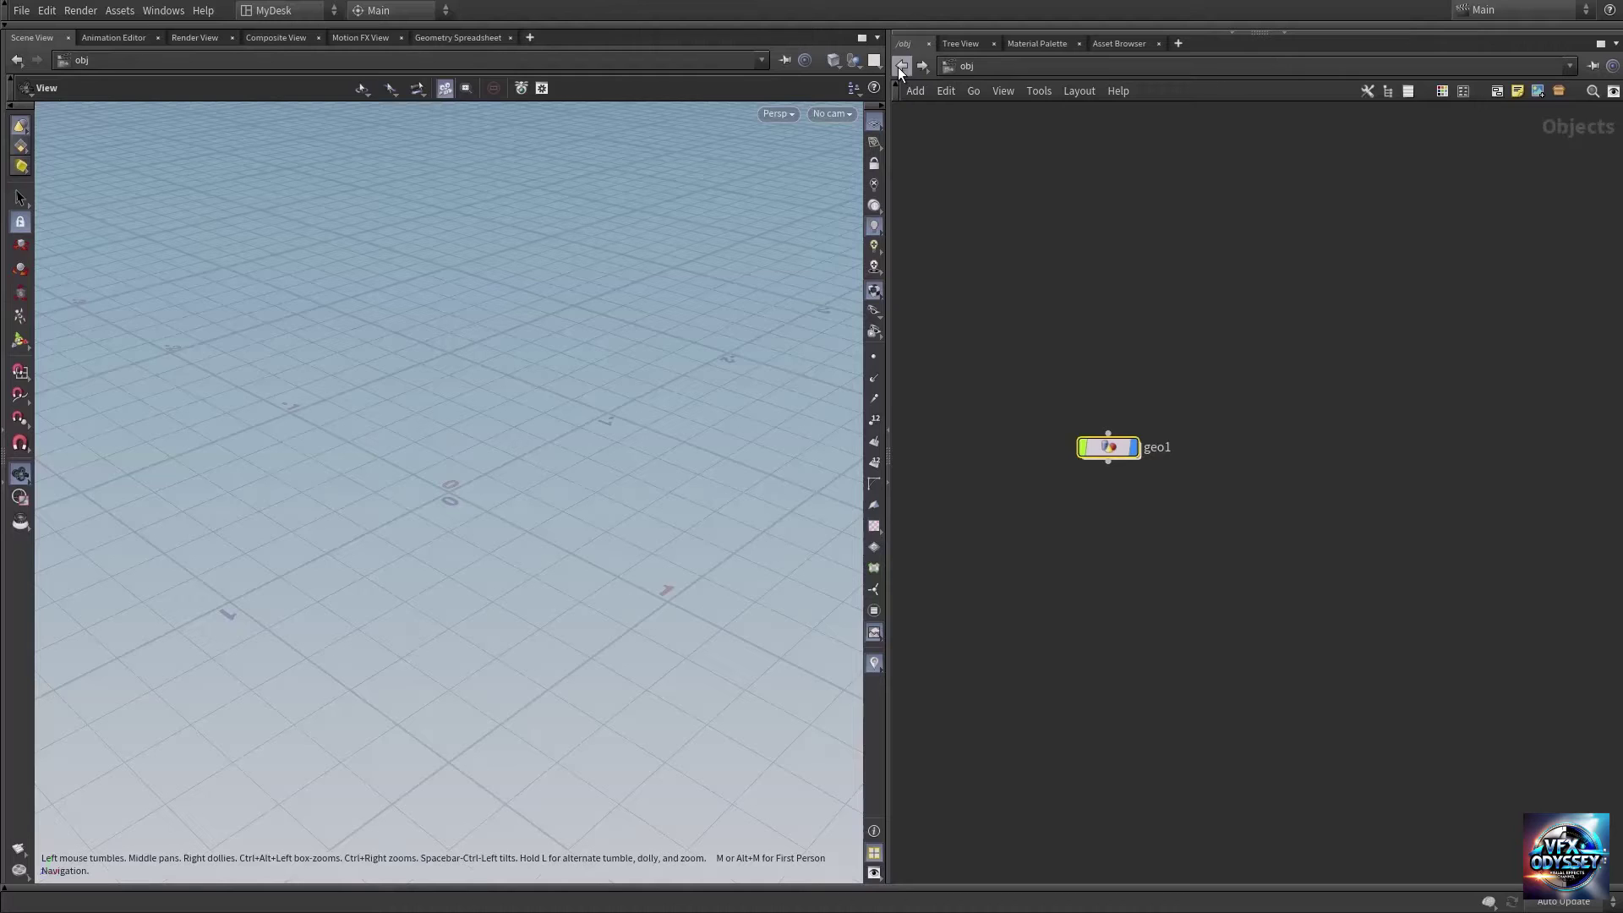
pyautogui.moveTo(1537, 142); pyautogui.dragTo(1590, 144)
pyautogui.moveTo(1035, 547); pyautogui.dragTo(1192, 461, button='middle')
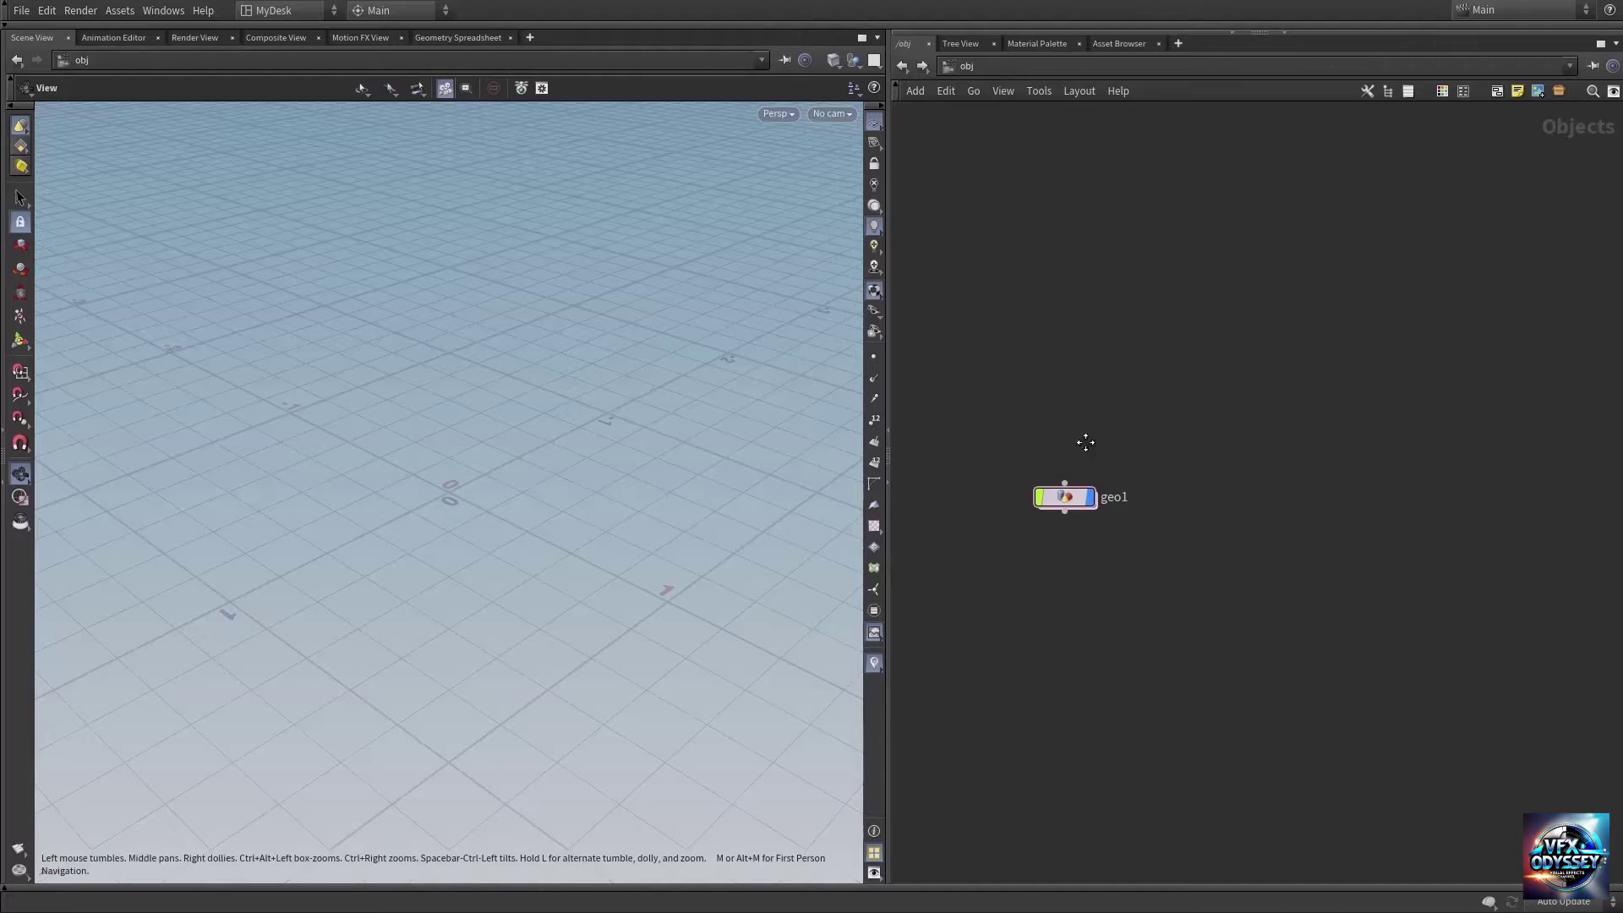
pyautogui.moveTo(1083, 445); pyautogui.dragTo(1094, 366, button='middle')
pyautogui.moveTo(1160, 379); pyautogui.dragTo(1101, 385, button='right')
pyautogui.press('Tab')
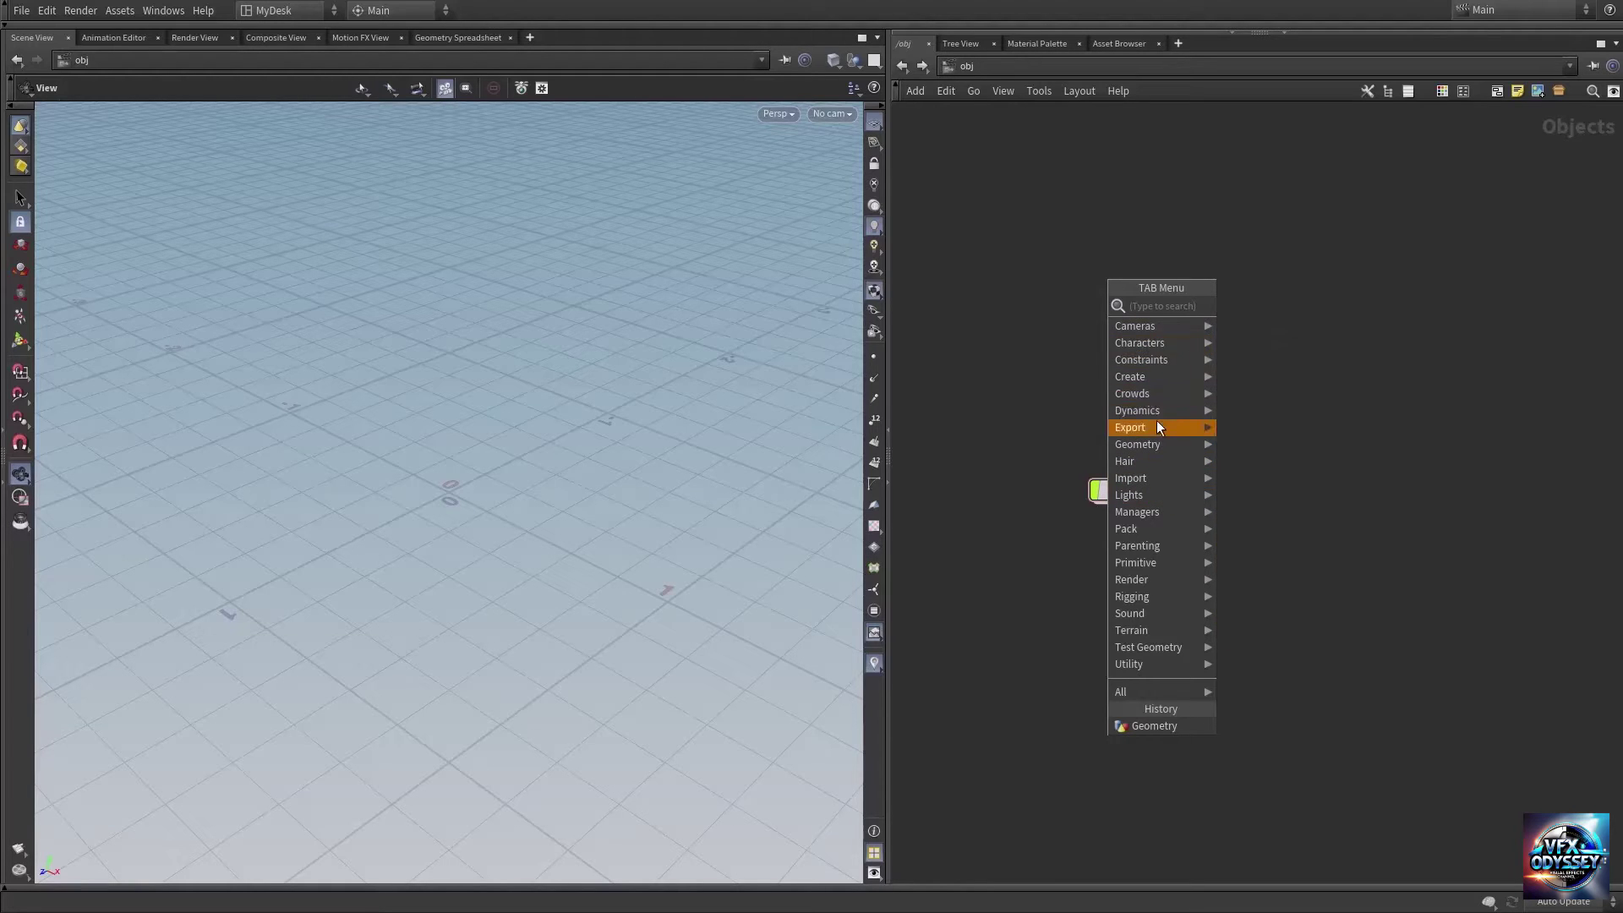
pyautogui.moveTo(1171, 692)
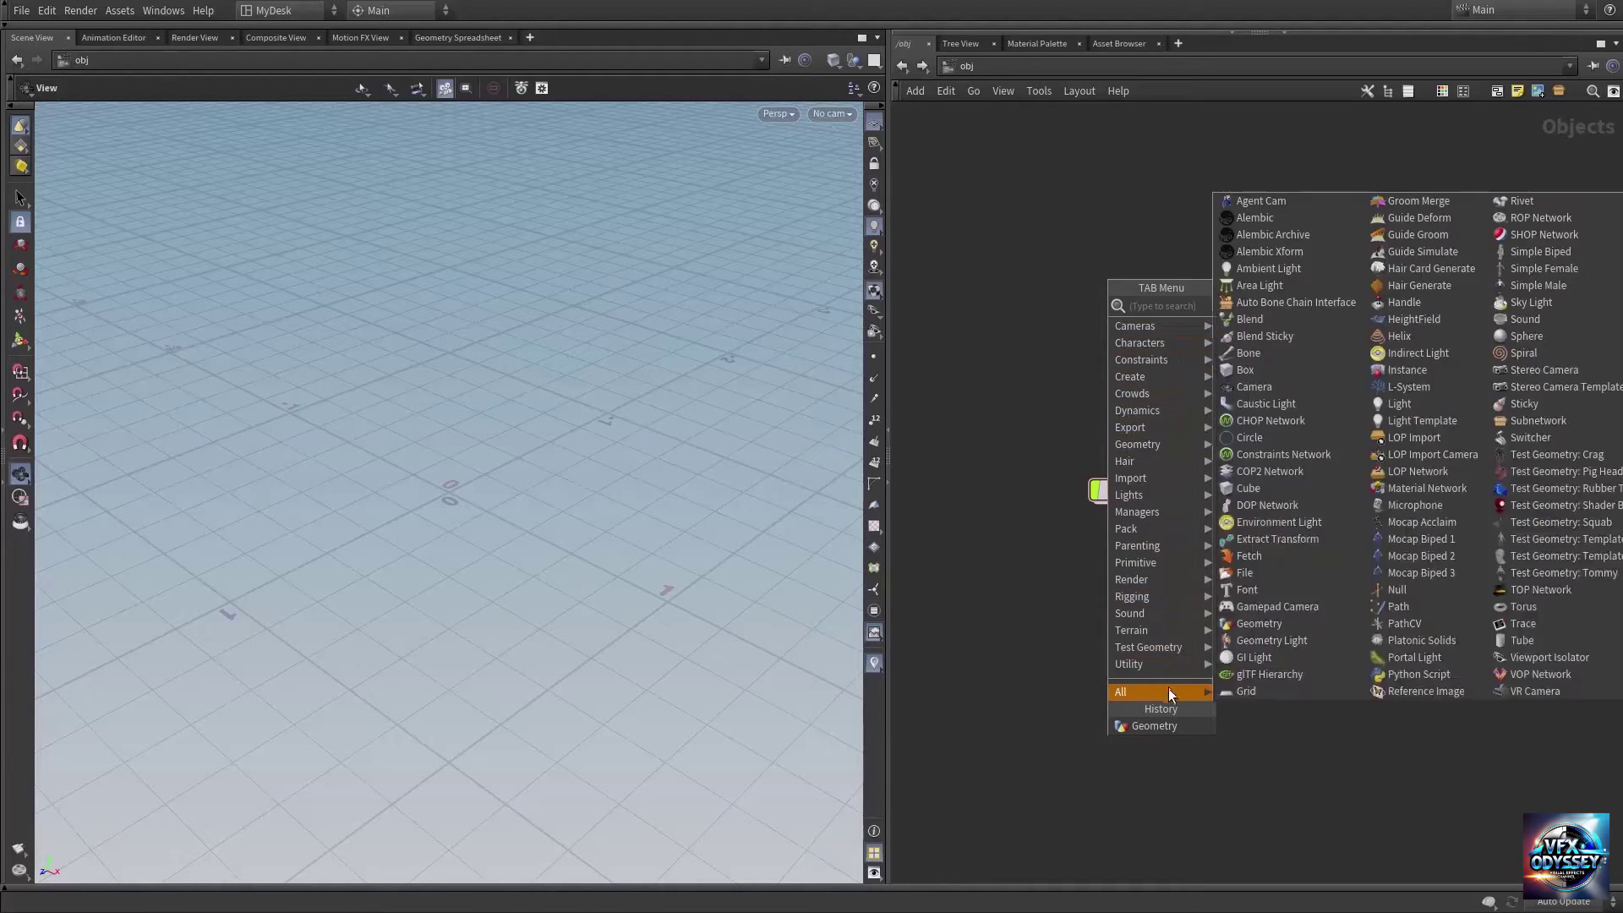
pyautogui.press('Escape')
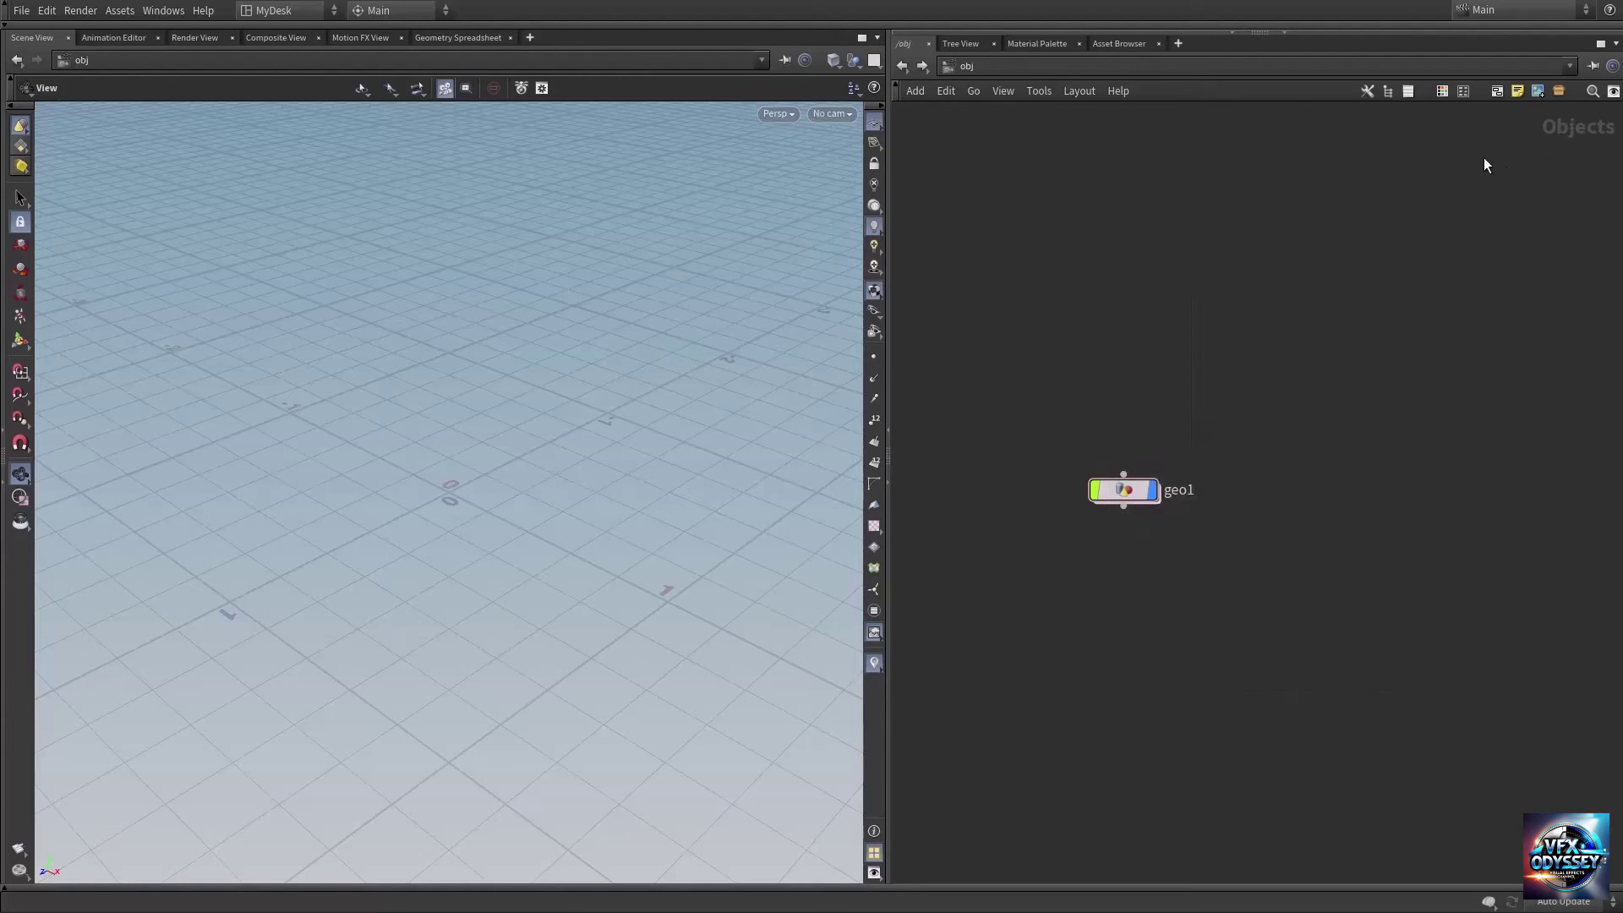
# Enter the Geometry object and browse the categories of nodes available at geometry level
pyautogui.doubleClick(1121, 495)
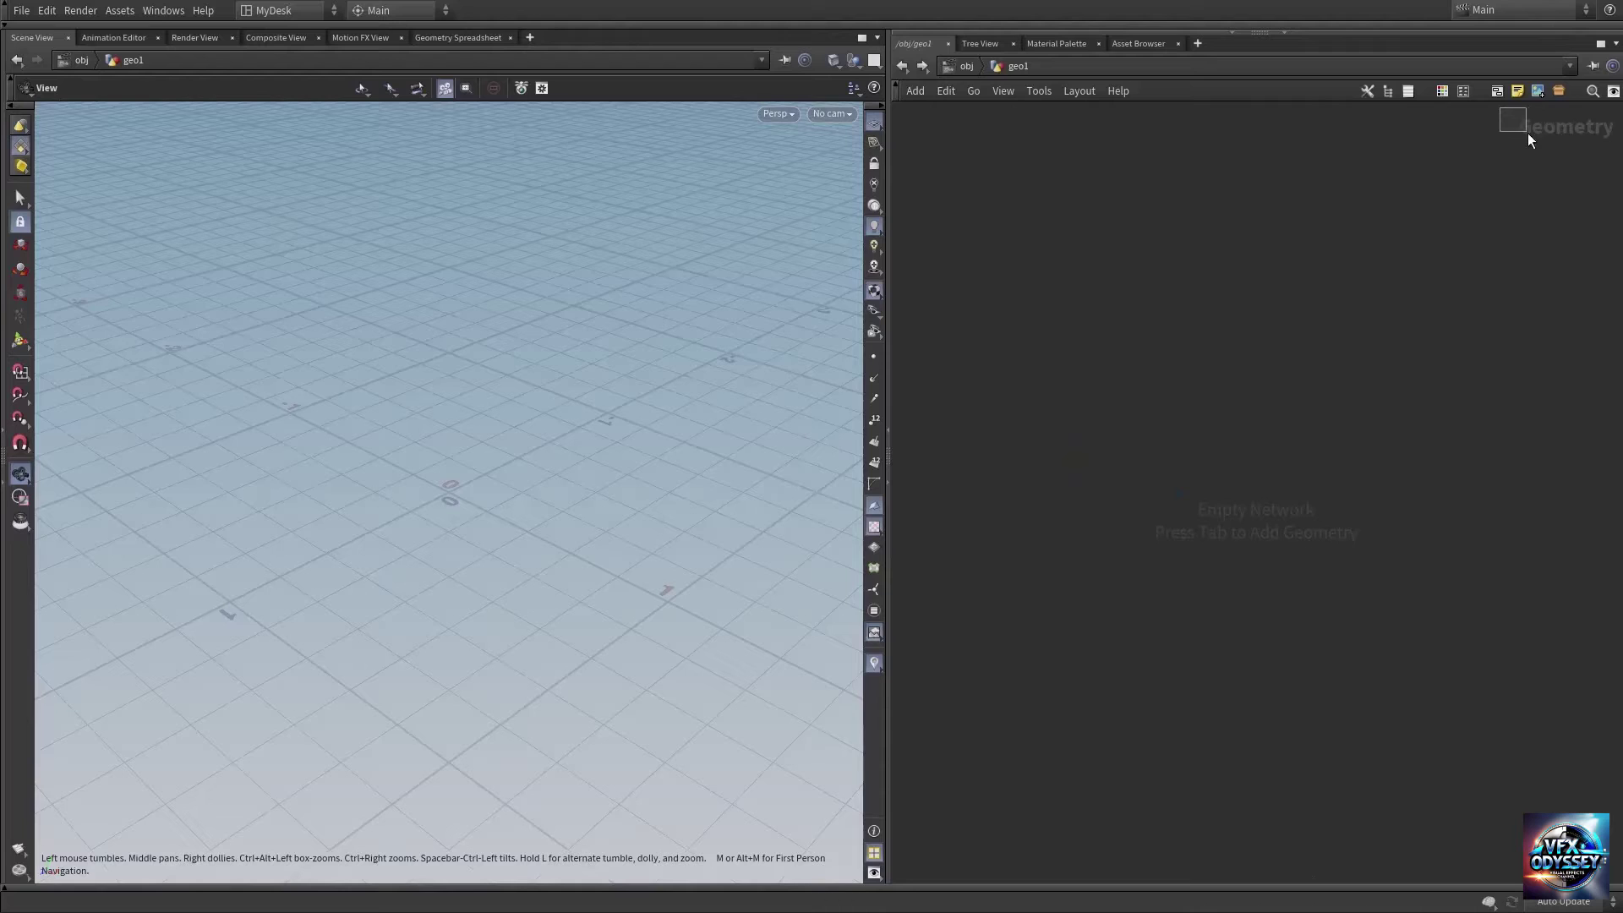
pyautogui.moveTo(1528, 133); pyautogui.dragTo(1564, 143)
pyautogui.press('Tab')
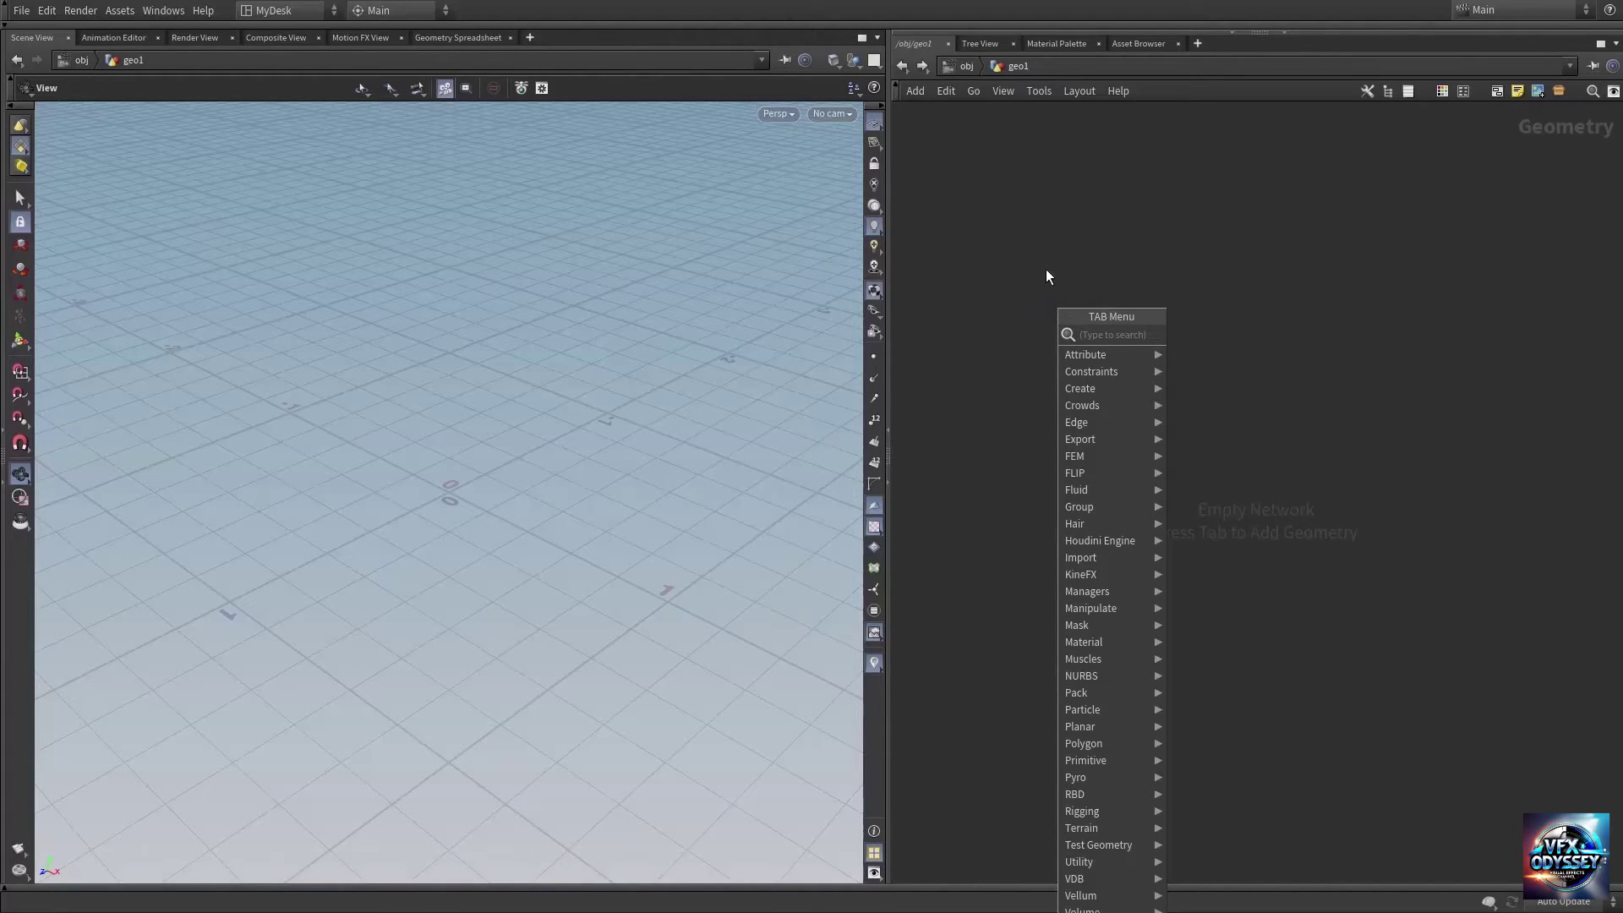
pyautogui.press('Escape')
pyautogui.press('Tab')
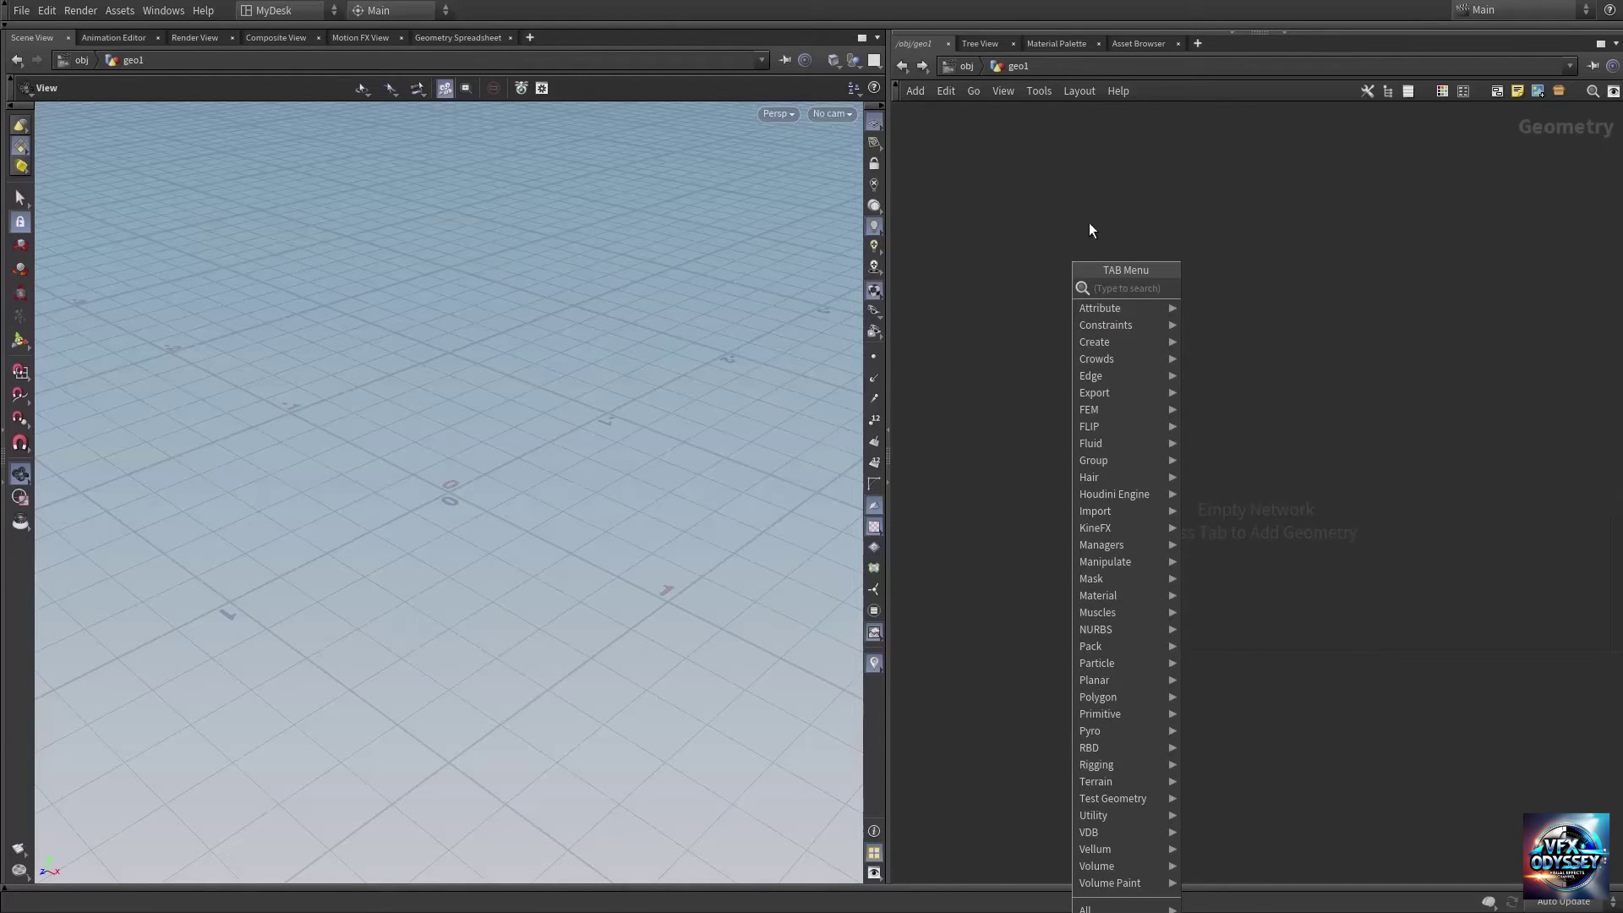
pyautogui.click(1068, 169)
pyautogui.press('Tab')
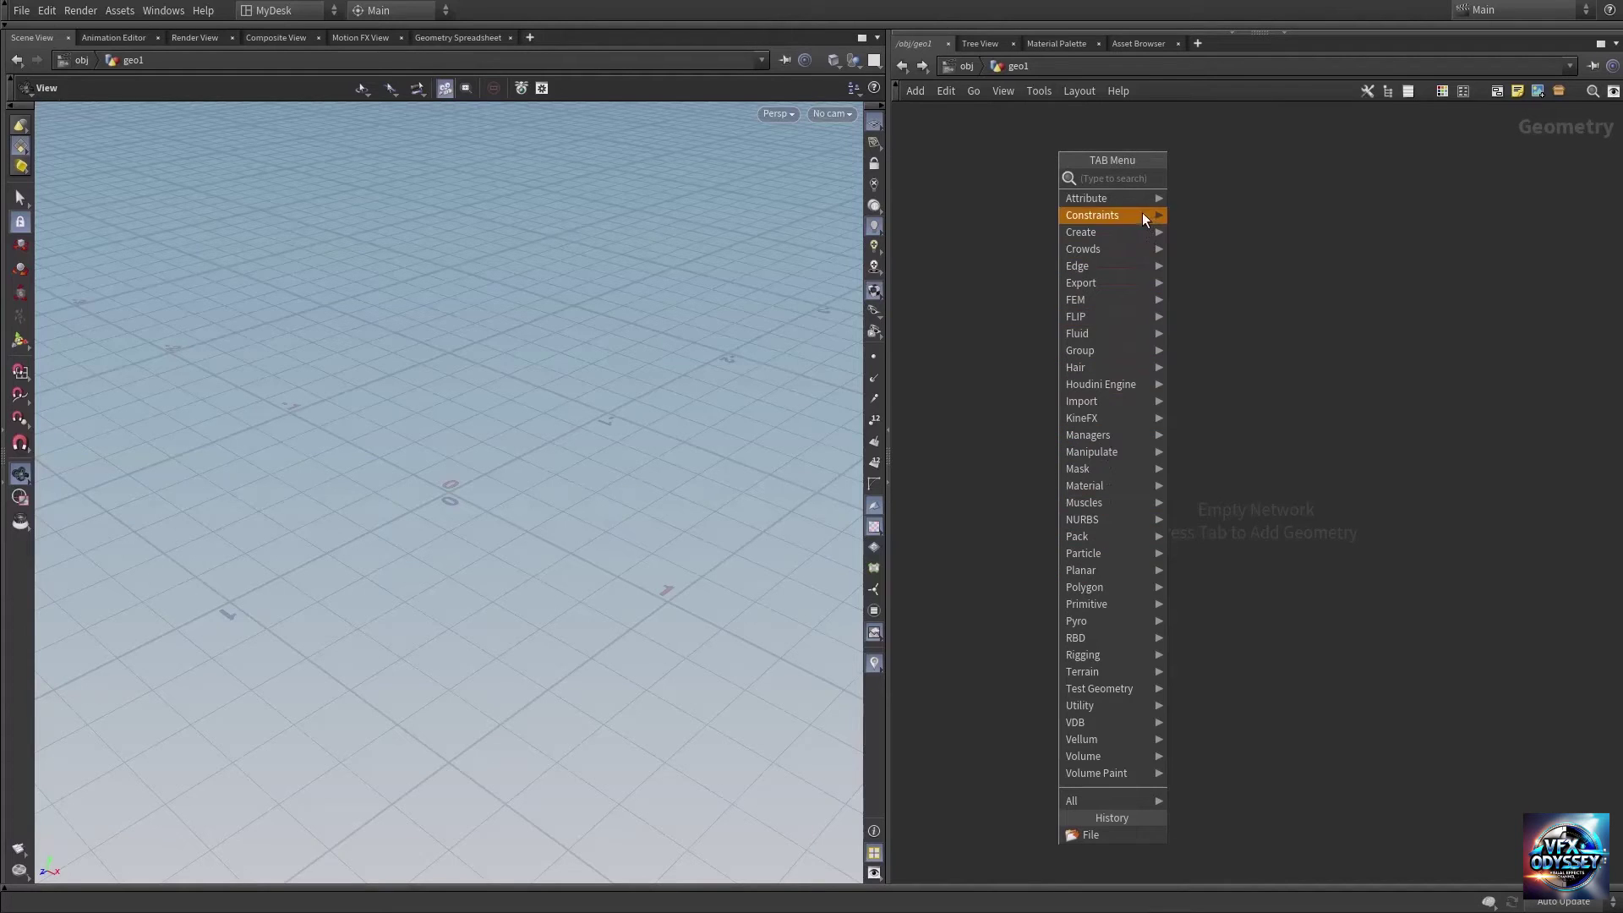
pyautogui.moveTo(1138, 199)
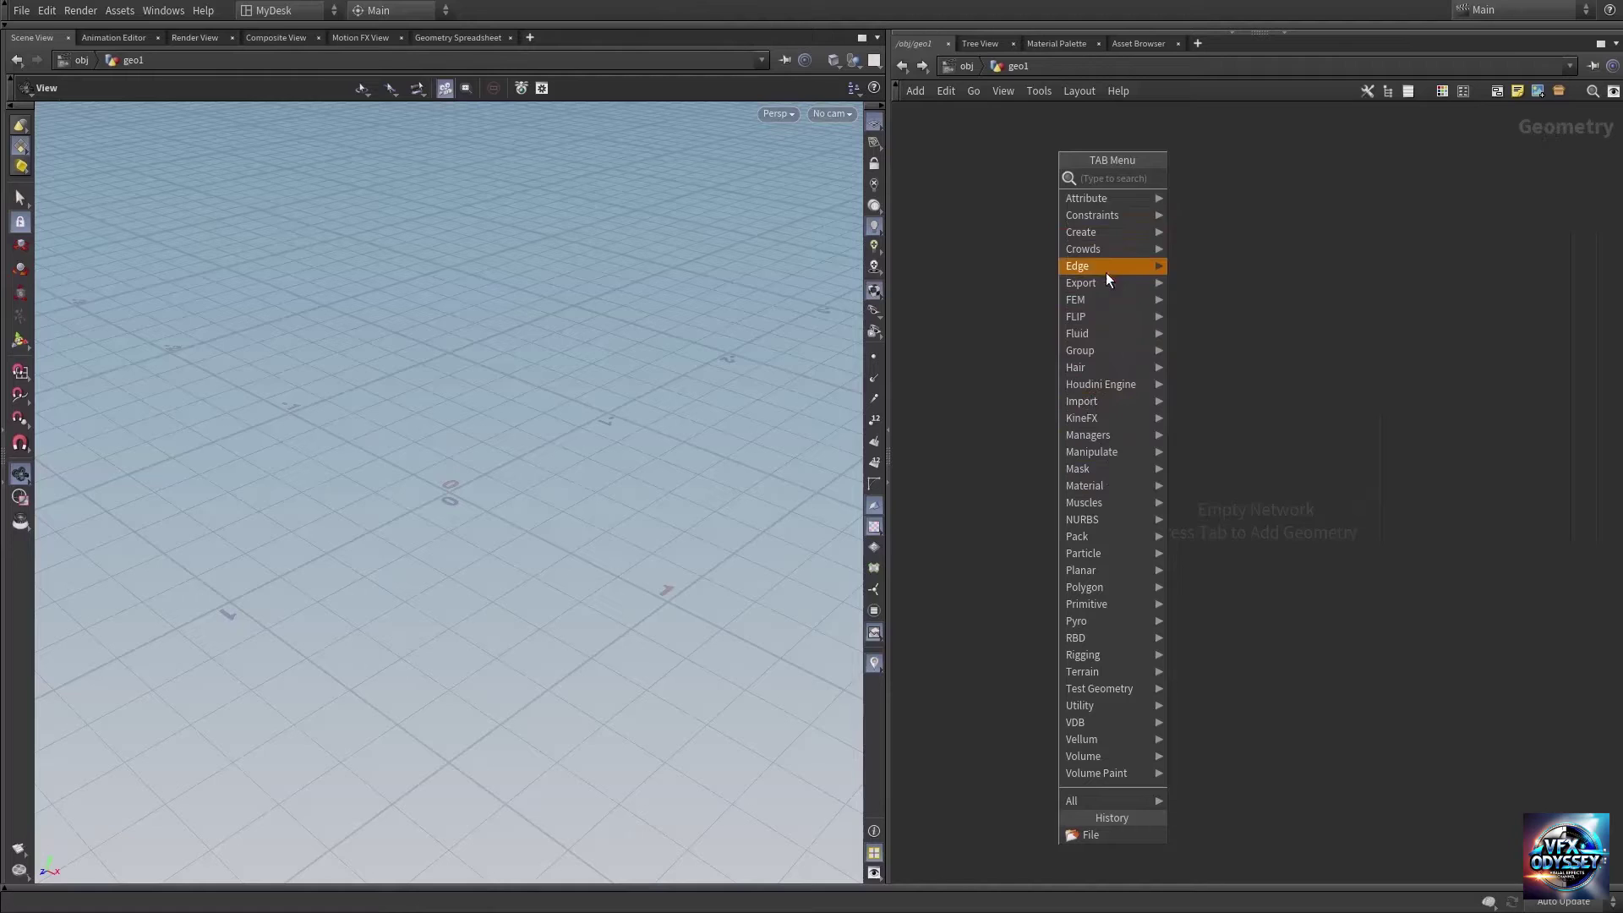
pyautogui.click(984, 209)
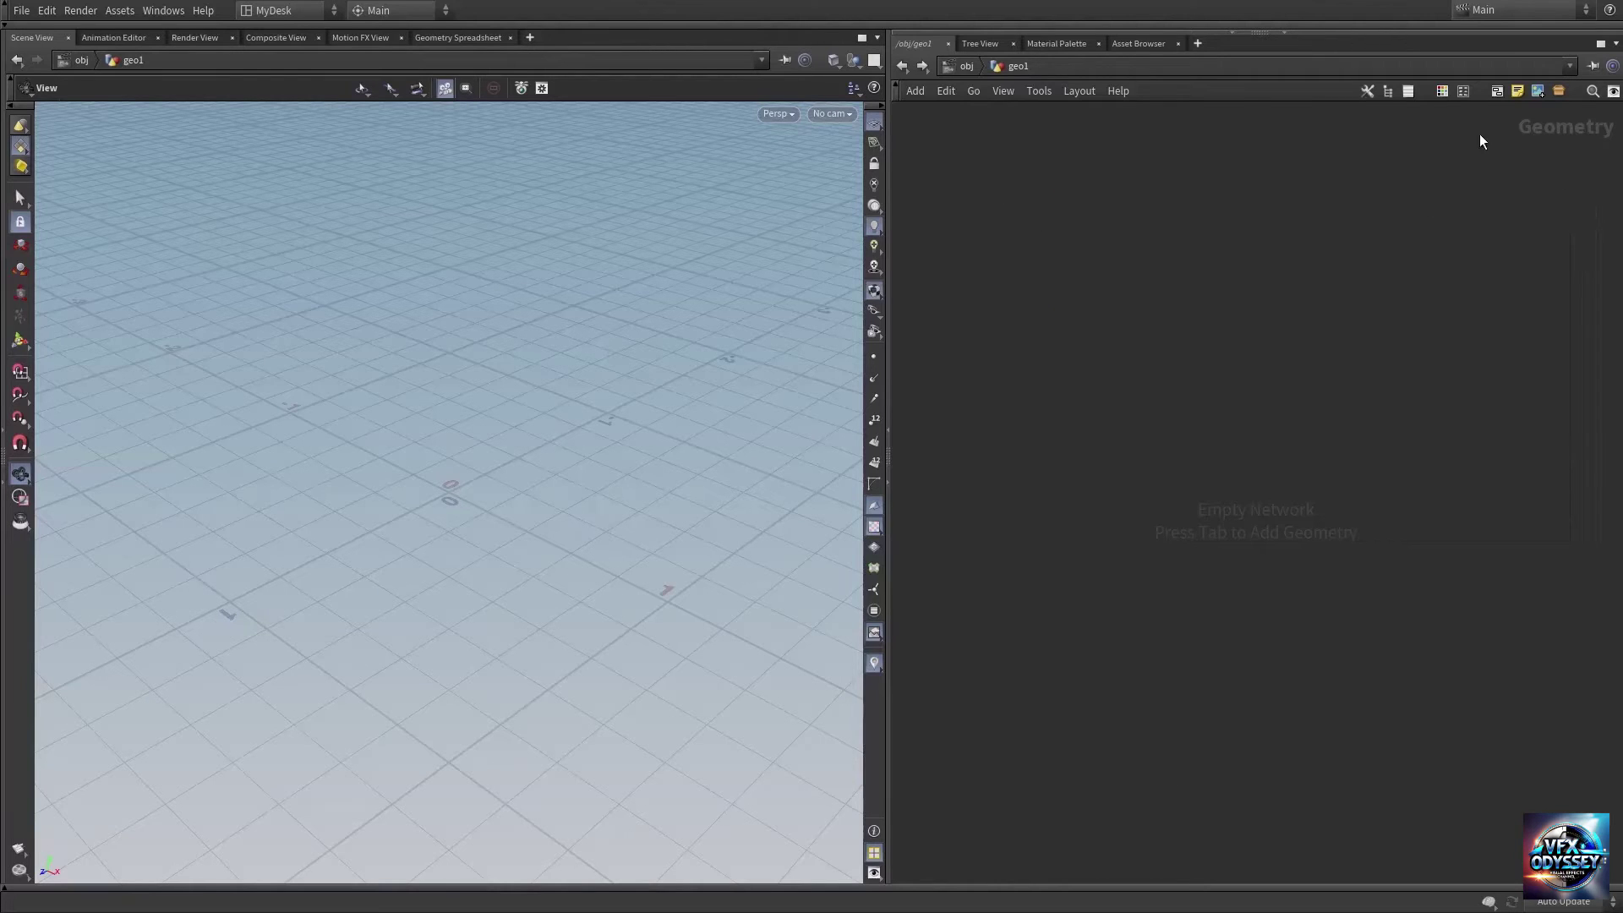
# Add a File node inside the Geometry object's network
pyautogui.press('Tab')
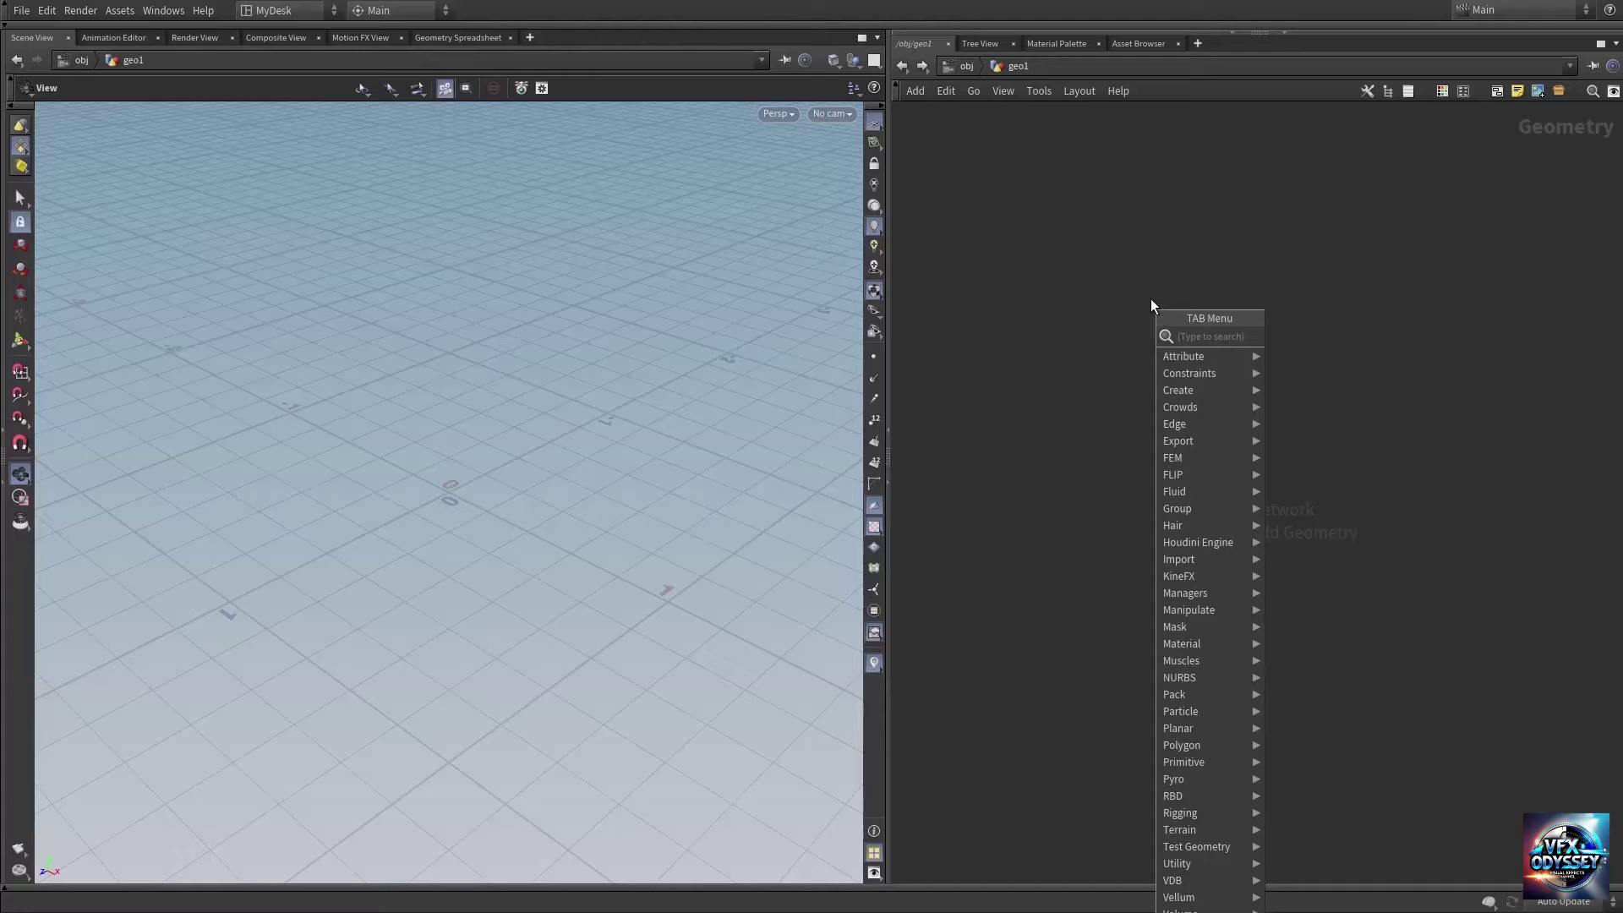
pyautogui.write('fil')
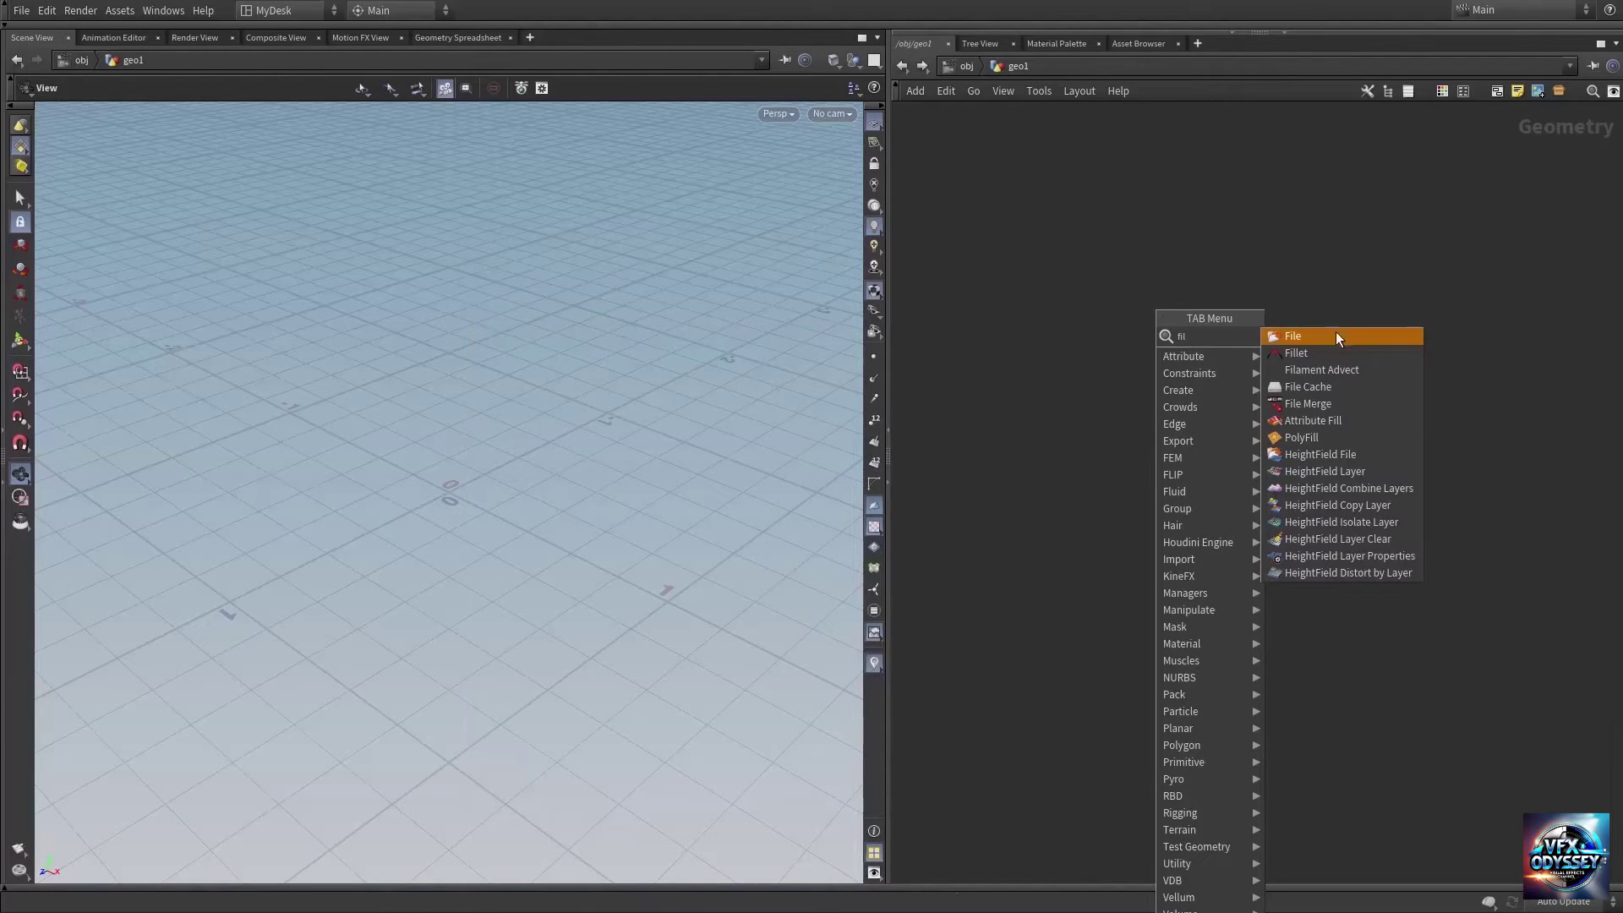
pyautogui.click(1311, 338)
pyautogui.click(1112, 379)
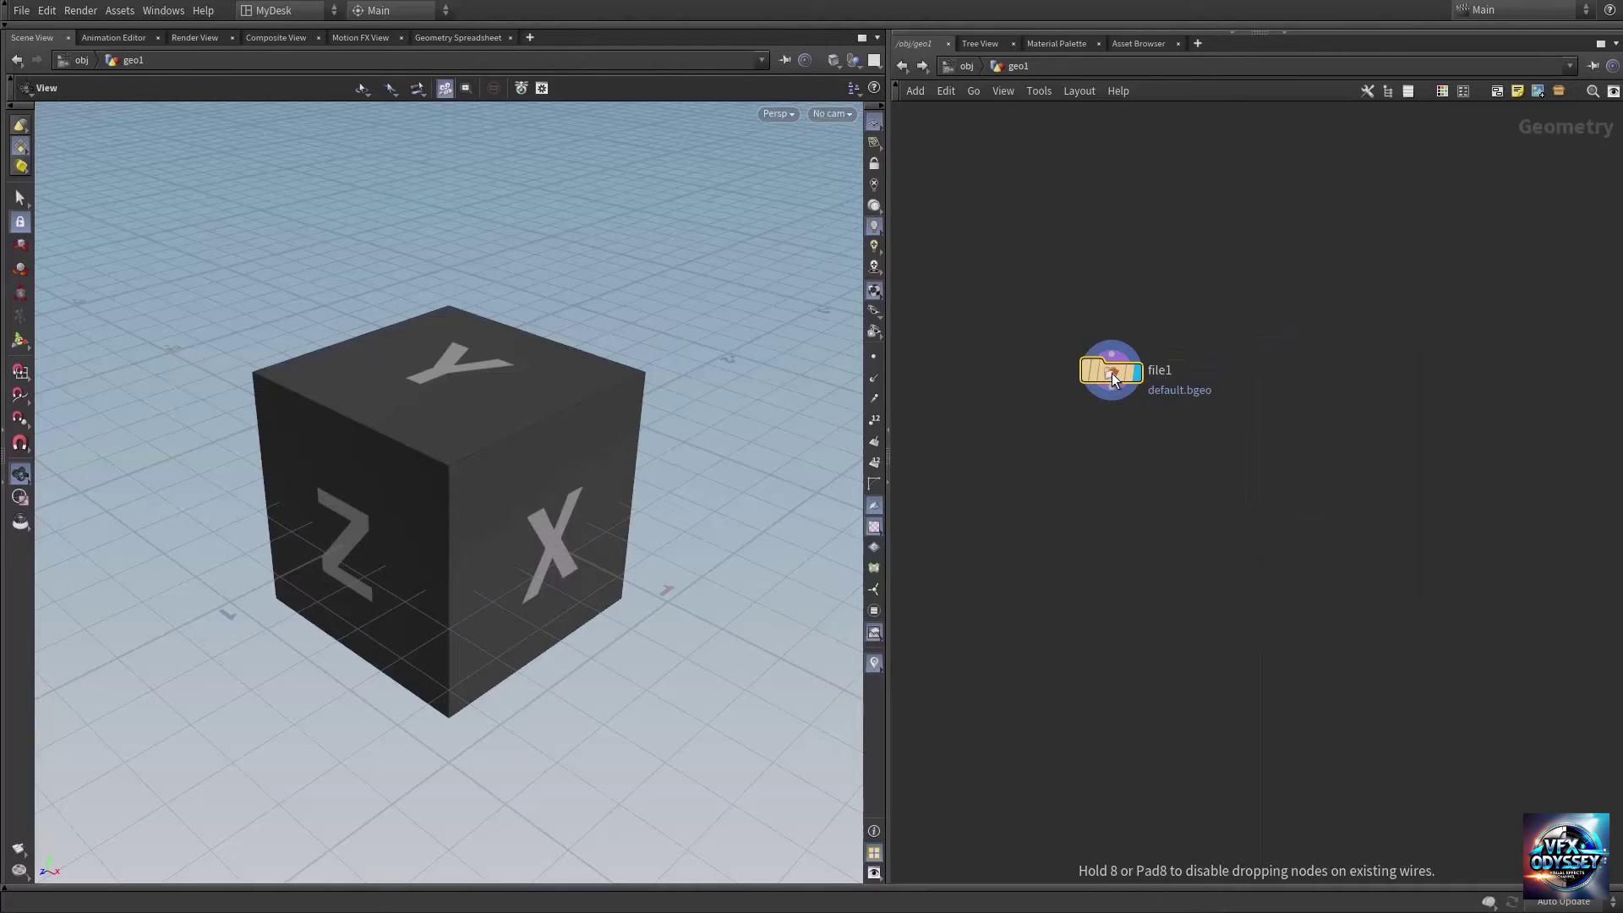
# Load tire.obj from the C:/ drive as the File node's geometry file
pyautogui.press('p')
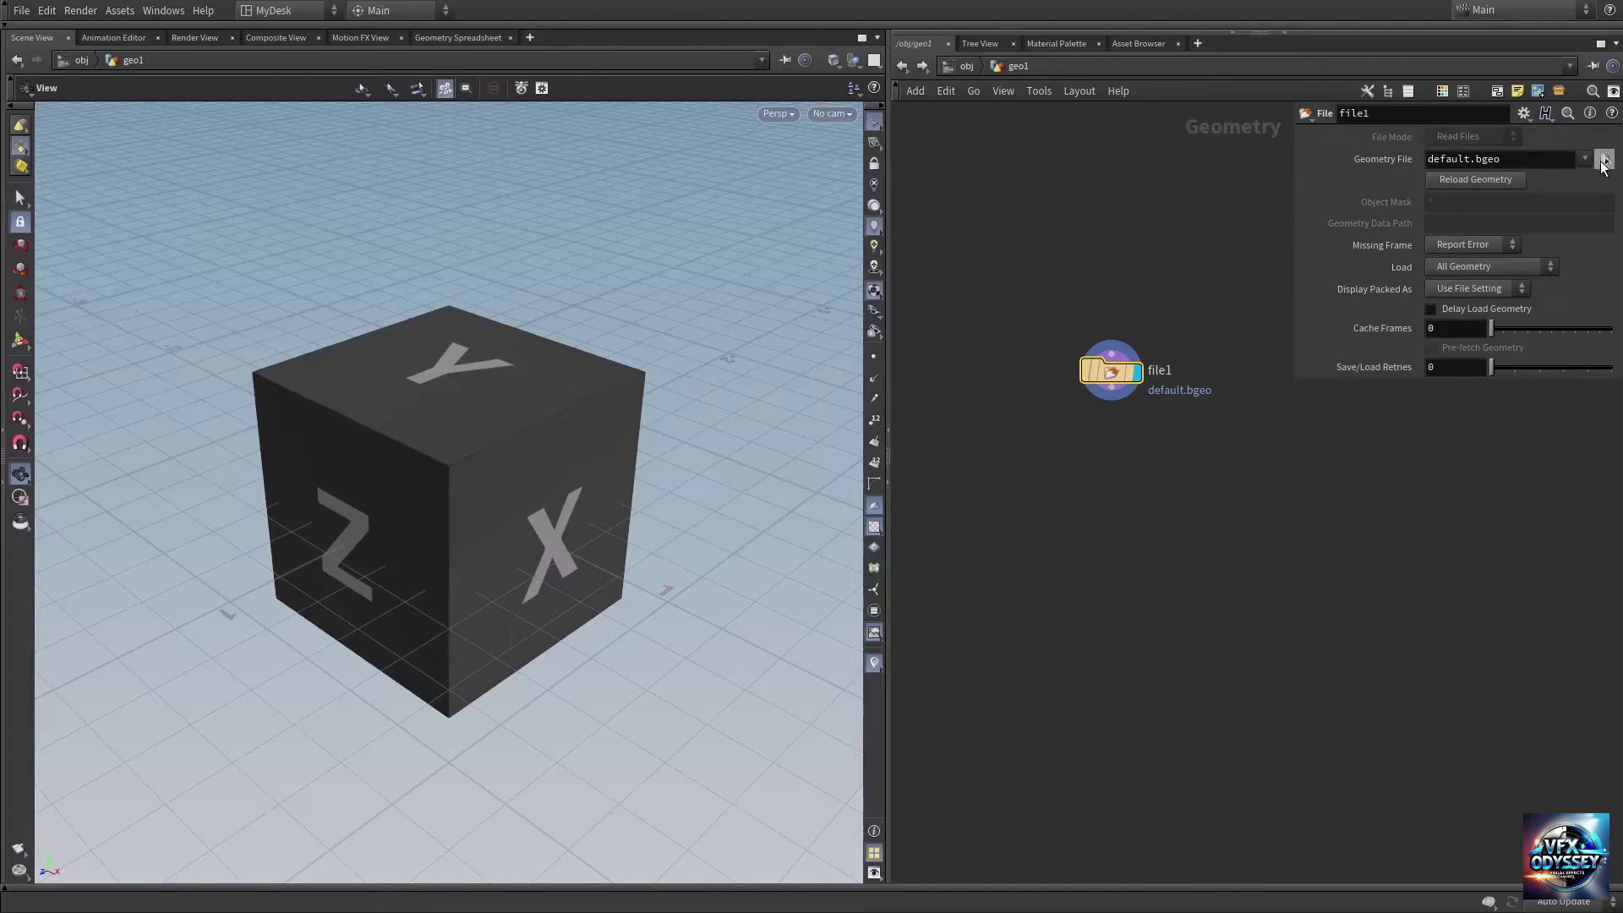
pyautogui.click(1604, 160)
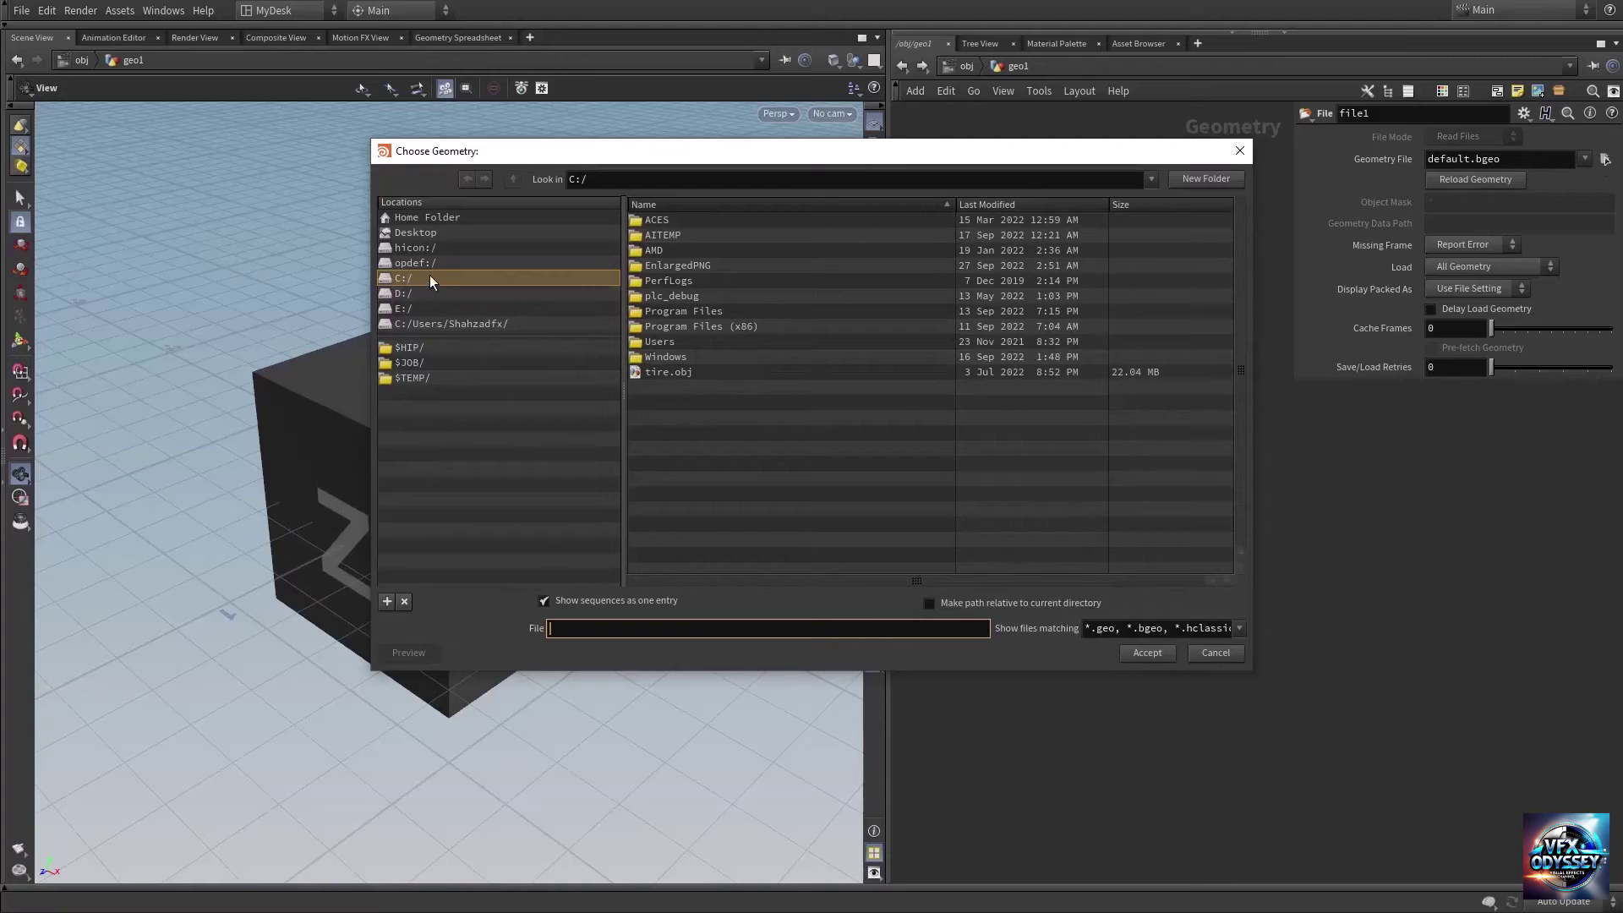
pyautogui.moveTo(685, 156); pyautogui.dragTo(695, 184)
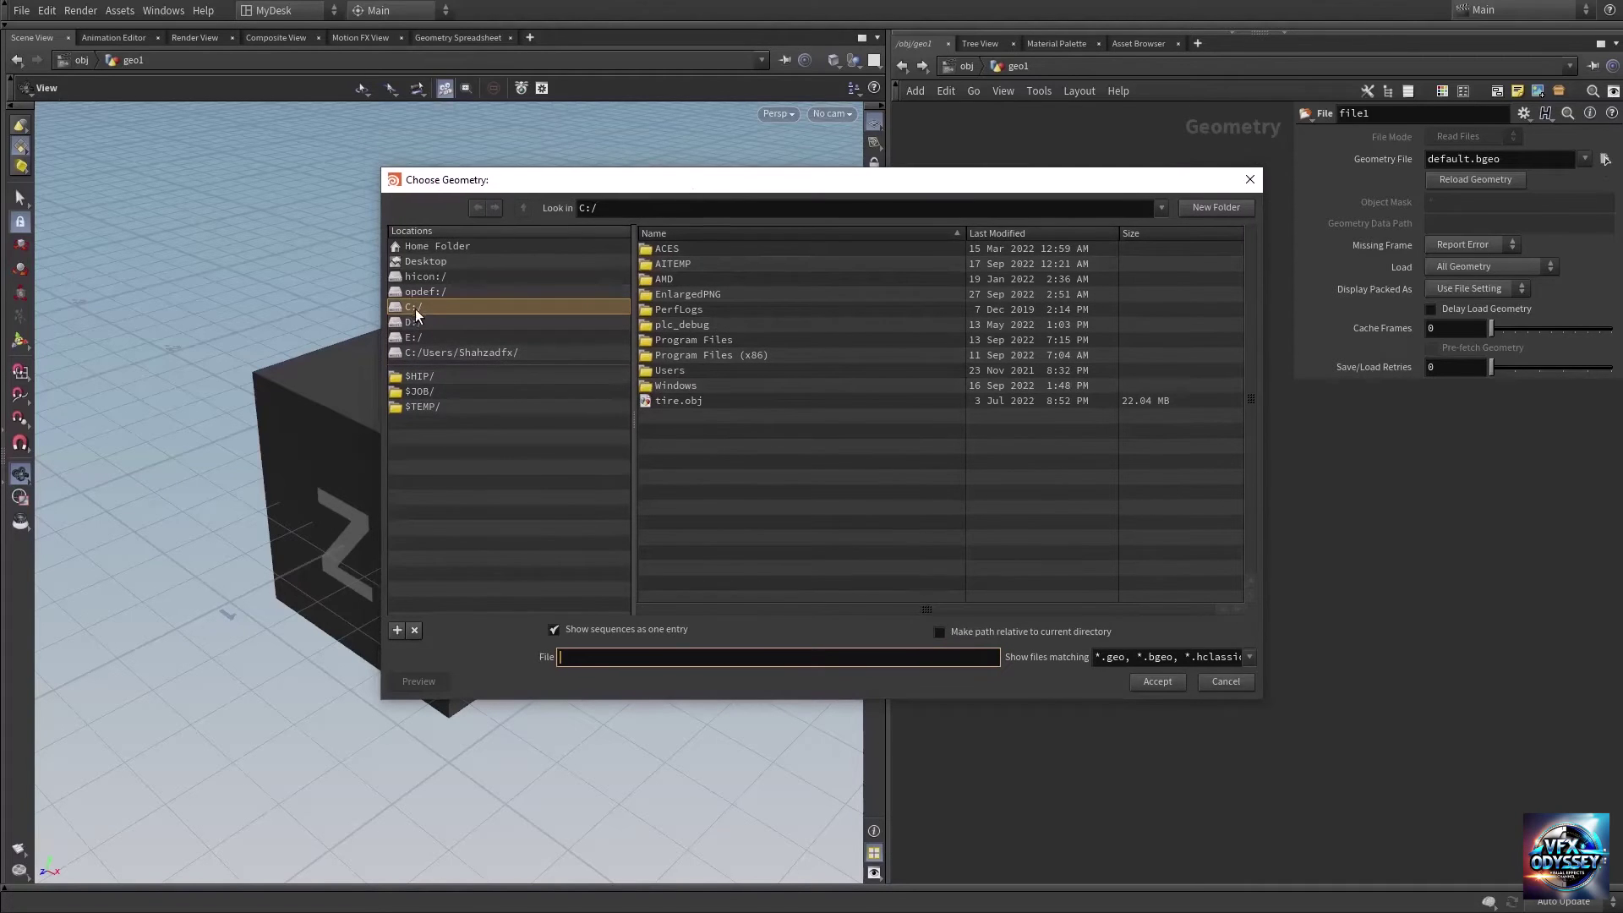
pyautogui.click(415, 310)
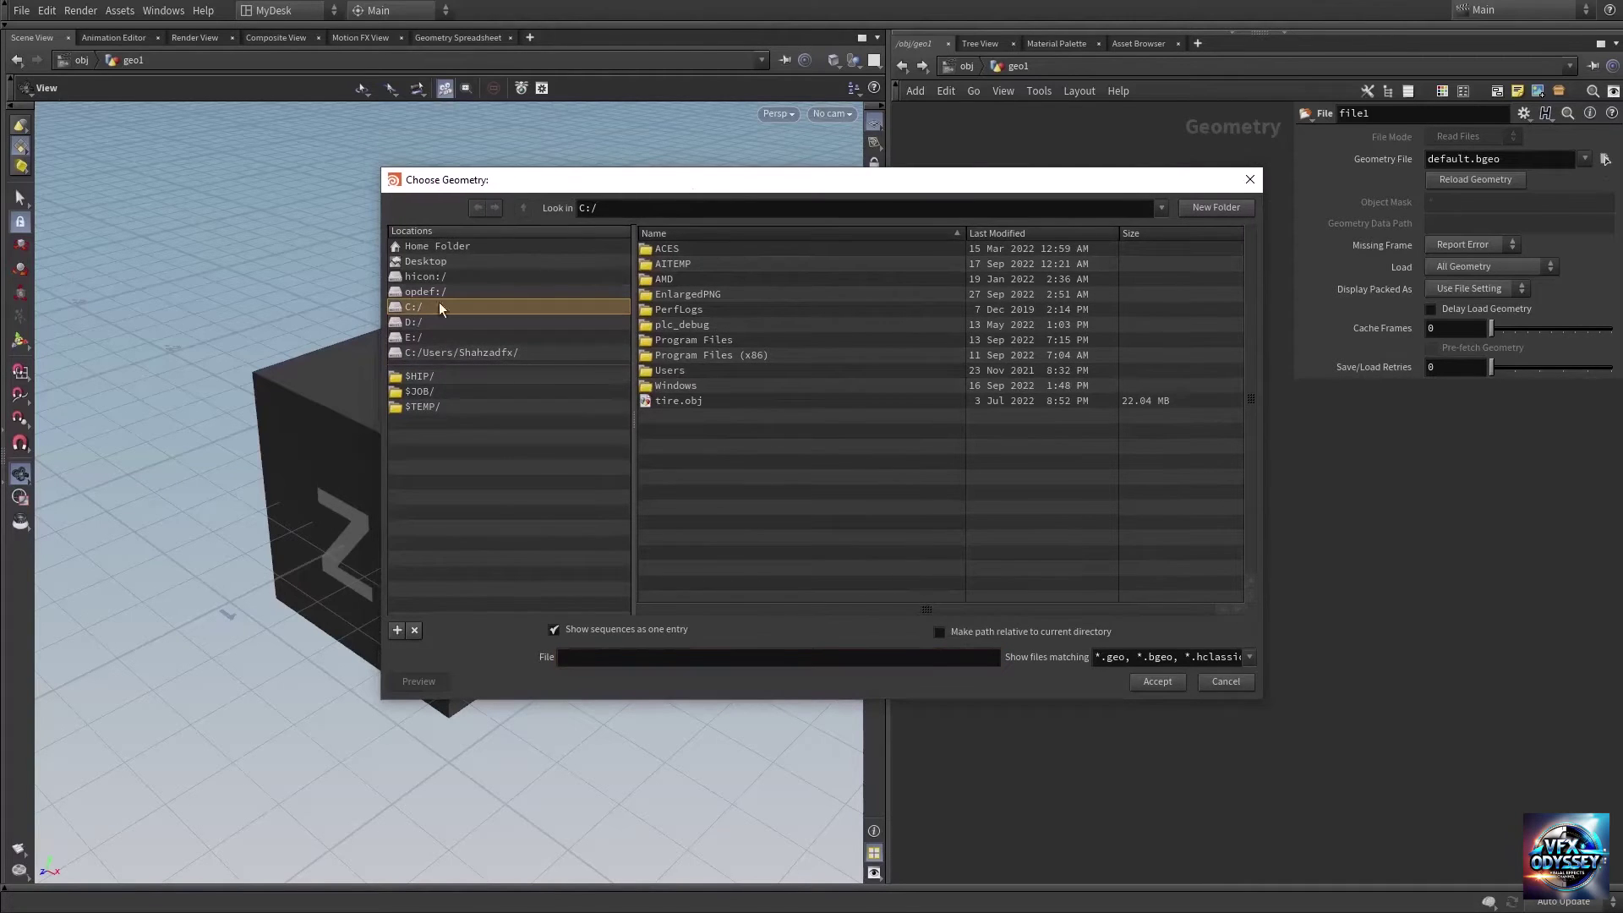
pyautogui.click(686, 403)
pyautogui.click(1158, 683)
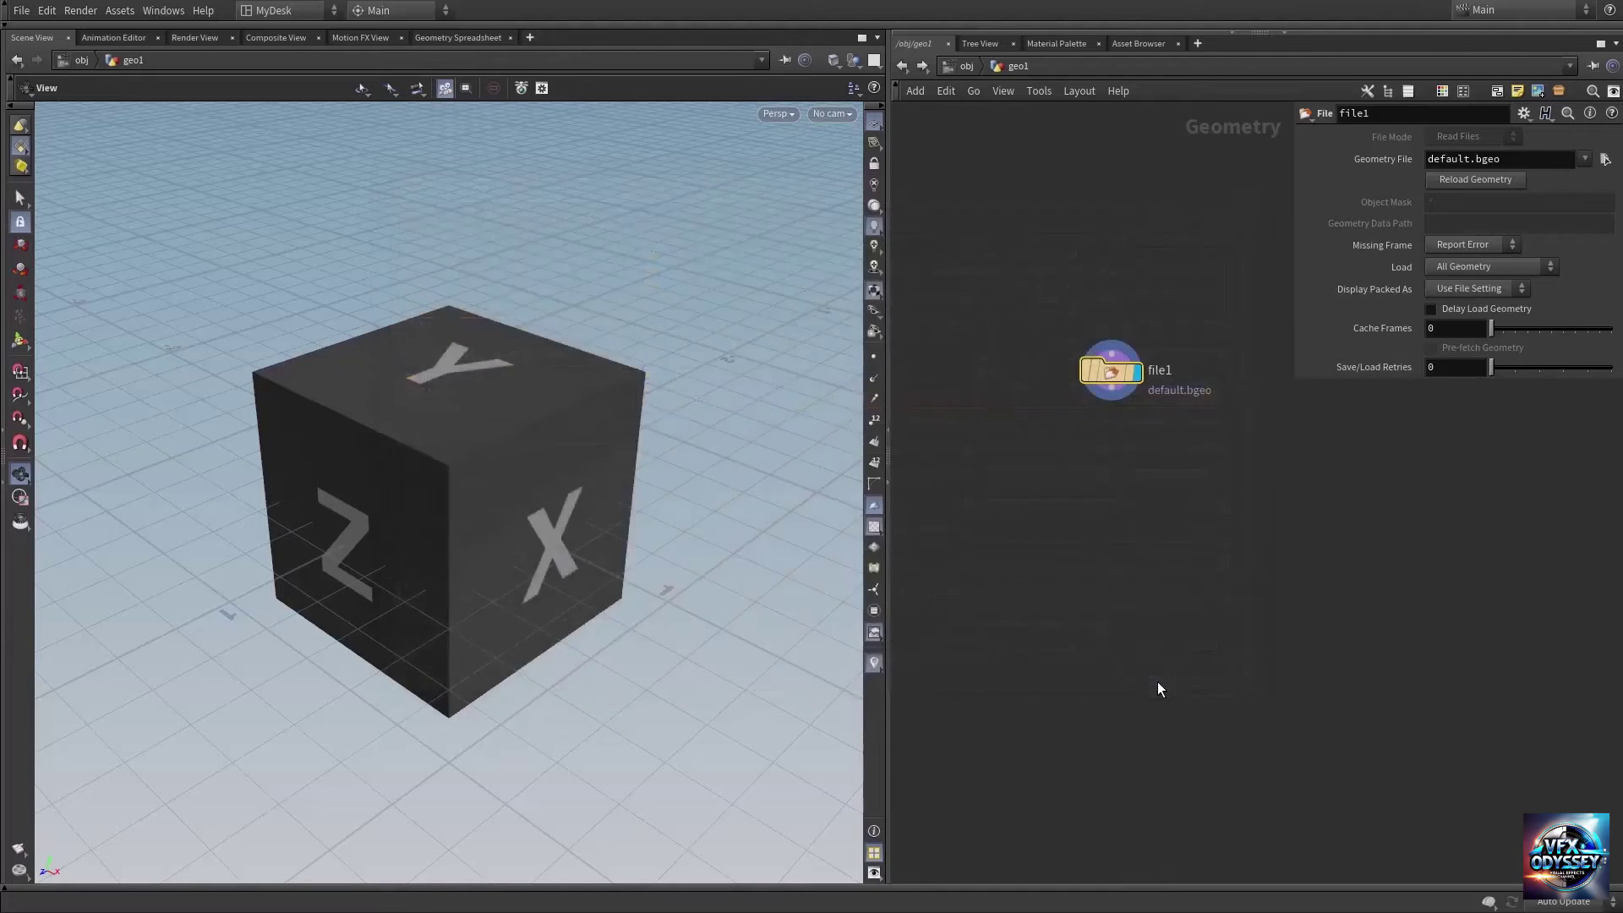
# Examine the imported tire model from several angles and distances in the viewport
pyautogui.moveTo(545, 297); pyautogui.dragTo(622, 260)
pyautogui.moveTo(622, 259); pyautogui.dragTo(315, 260, button='right')
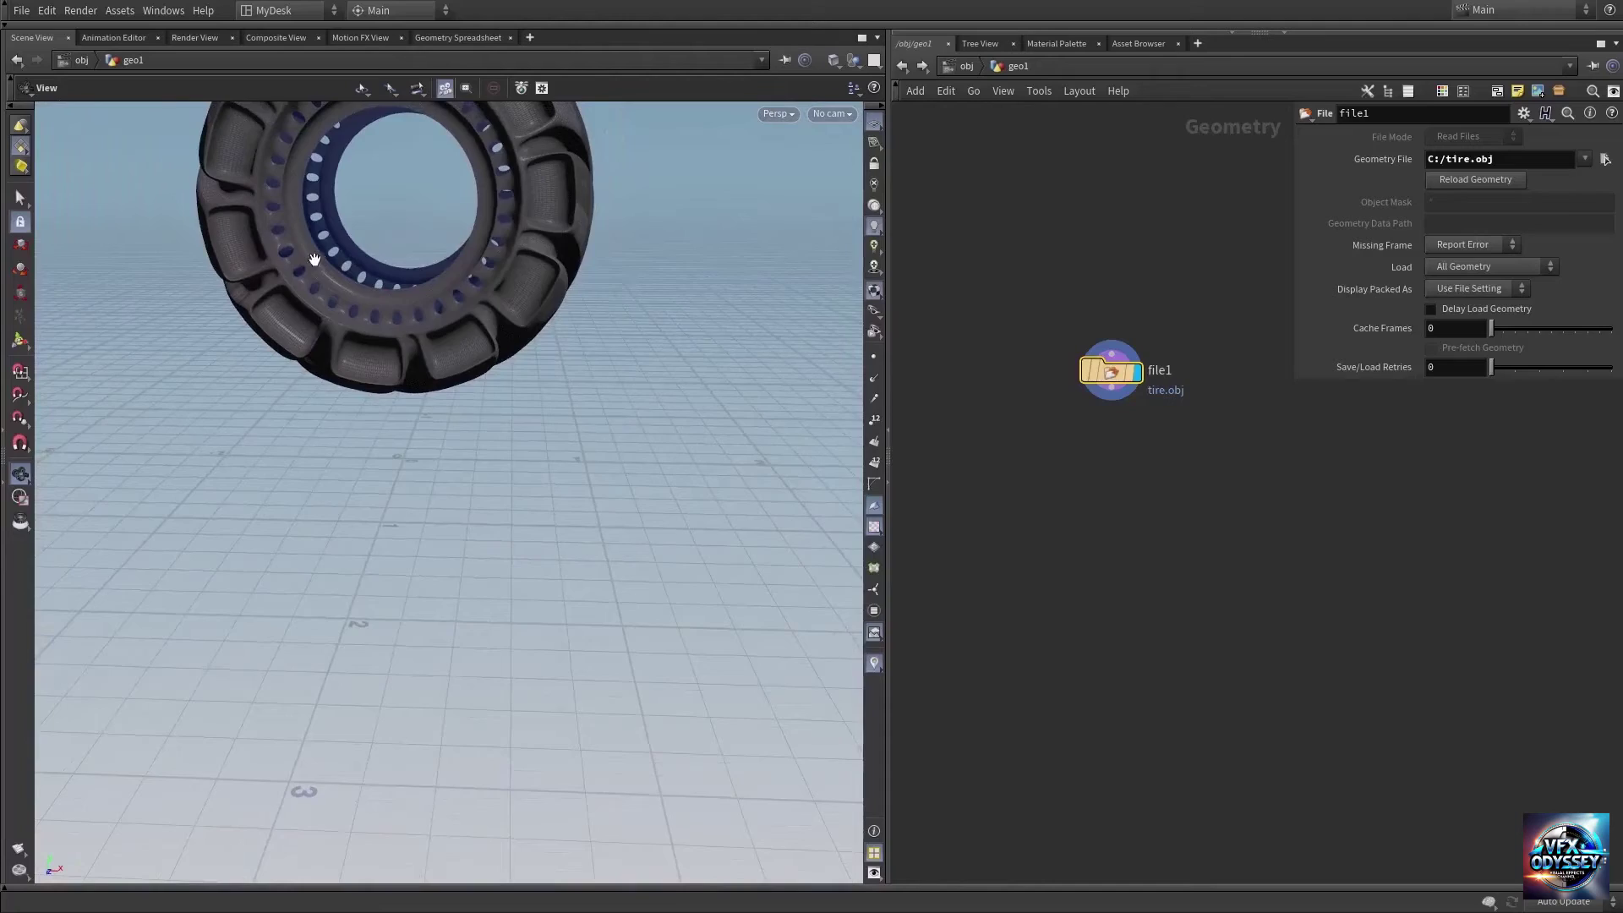
pyautogui.moveTo(454, 264); pyautogui.dragTo(405, 411, button='middle')
pyautogui.moveTo(330, 295); pyautogui.dragTo(344, 327)
pyautogui.moveTo(344, 327); pyautogui.dragTo(658, 330, button='right')
pyautogui.moveTo(465, 342); pyautogui.dragTo(550, 323)
pyautogui.moveTo(454, 337); pyautogui.dragTo(356, 355, button='right')
pyautogui.moveTo(356, 355); pyautogui.dragTo(455, 421)
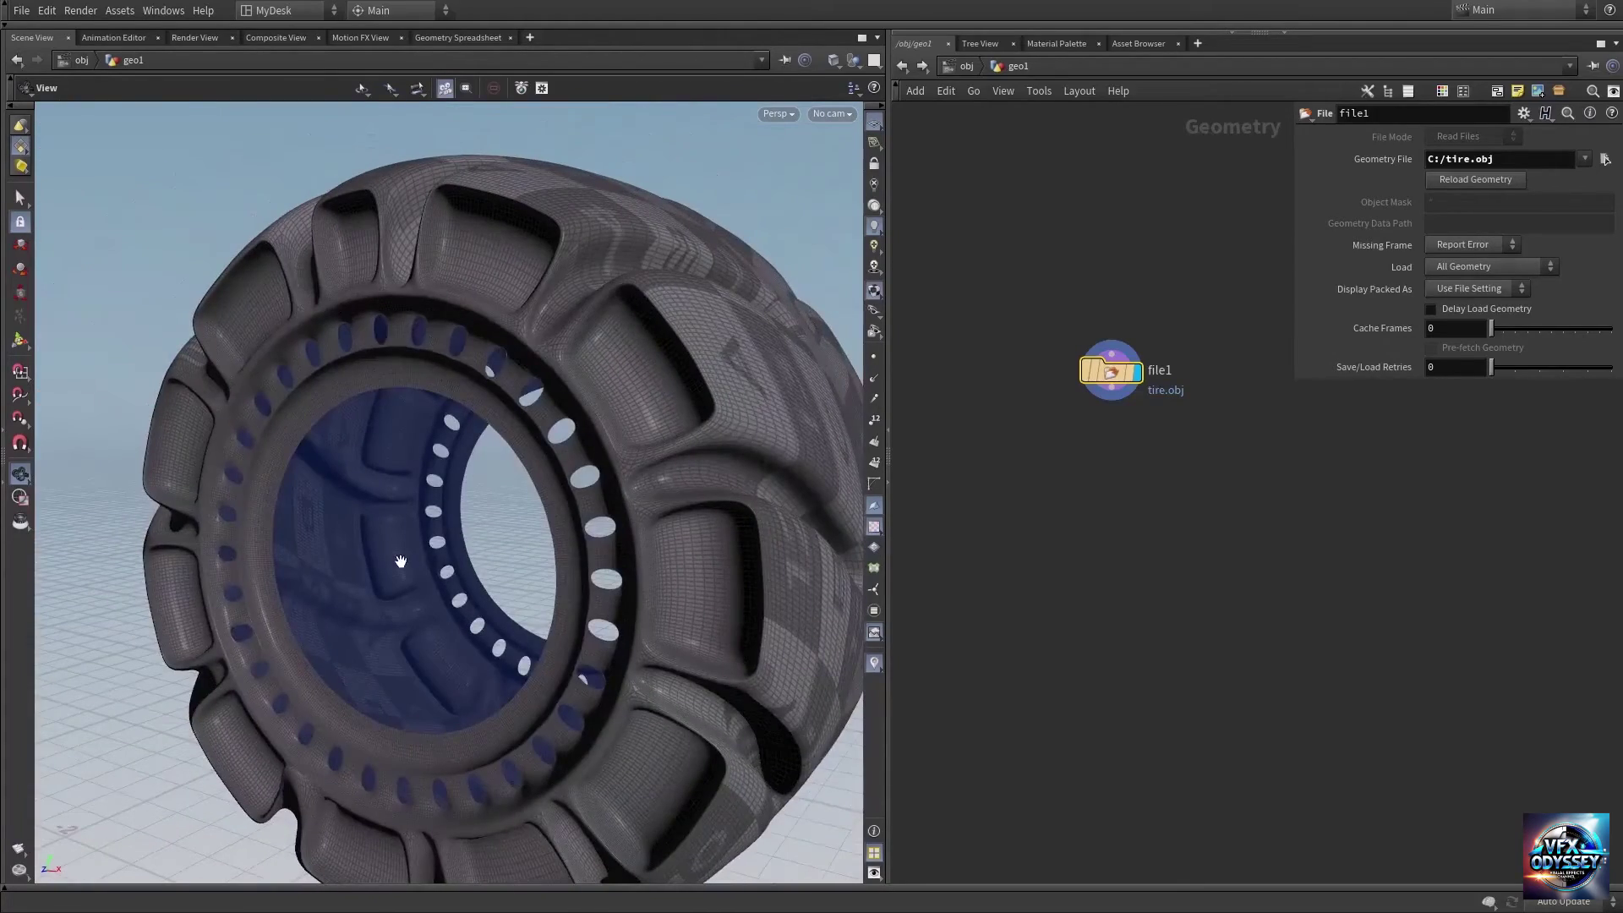
pyautogui.moveTo(509, 276); pyautogui.dragTo(406, 370)
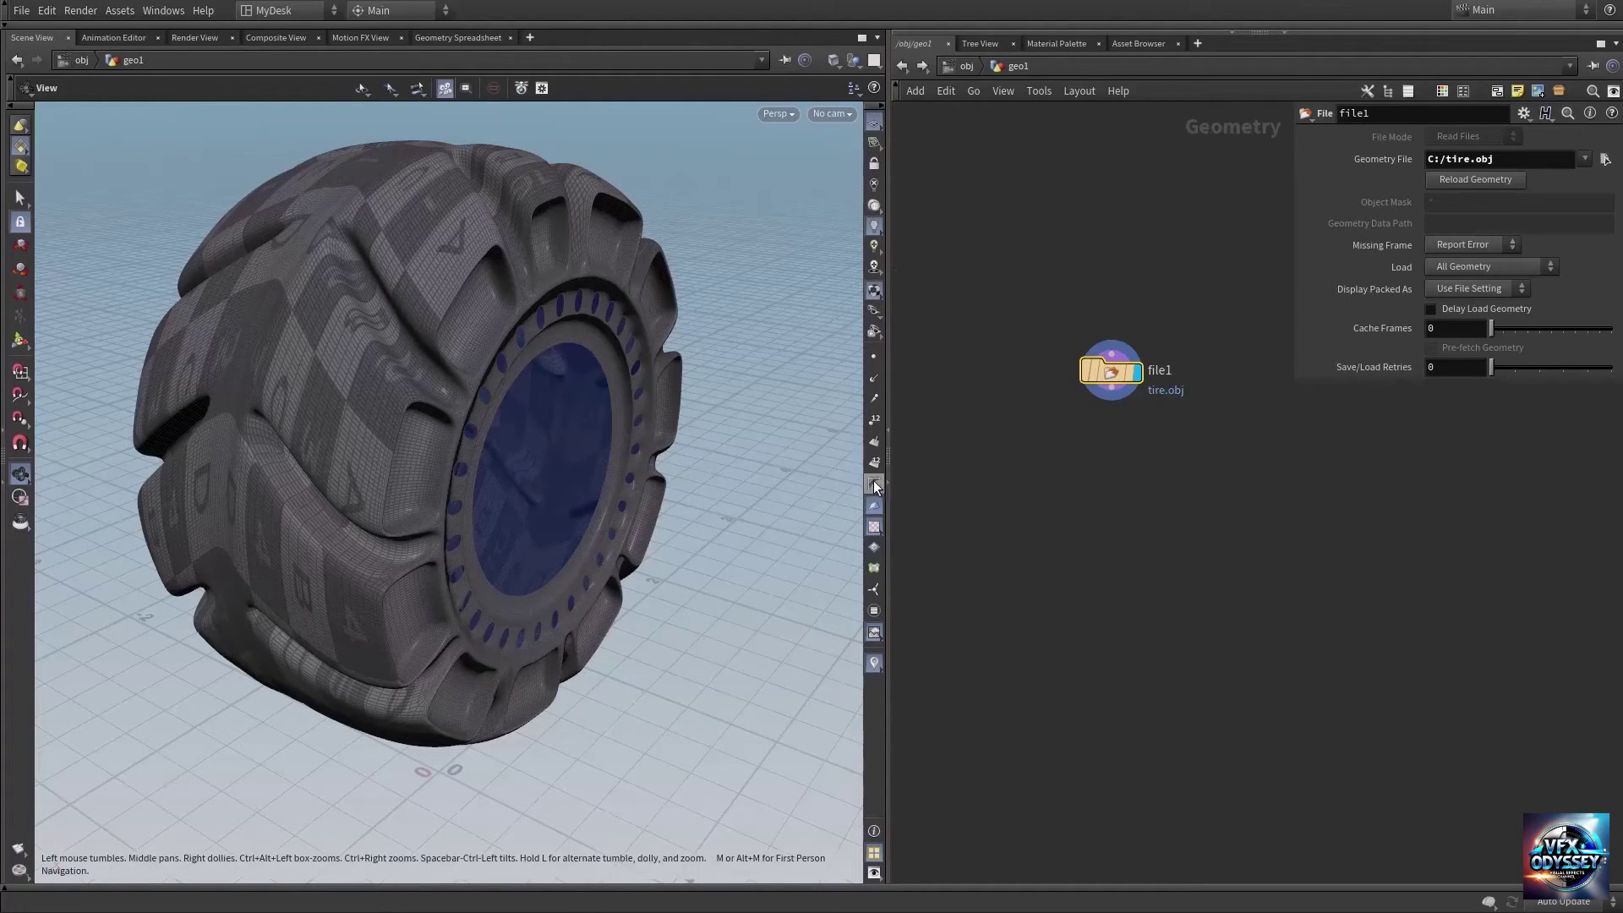
# Turn off the UV texture display on the tire and set the viewport shading to Smooth Shaded
pyautogui.click(874, 532)
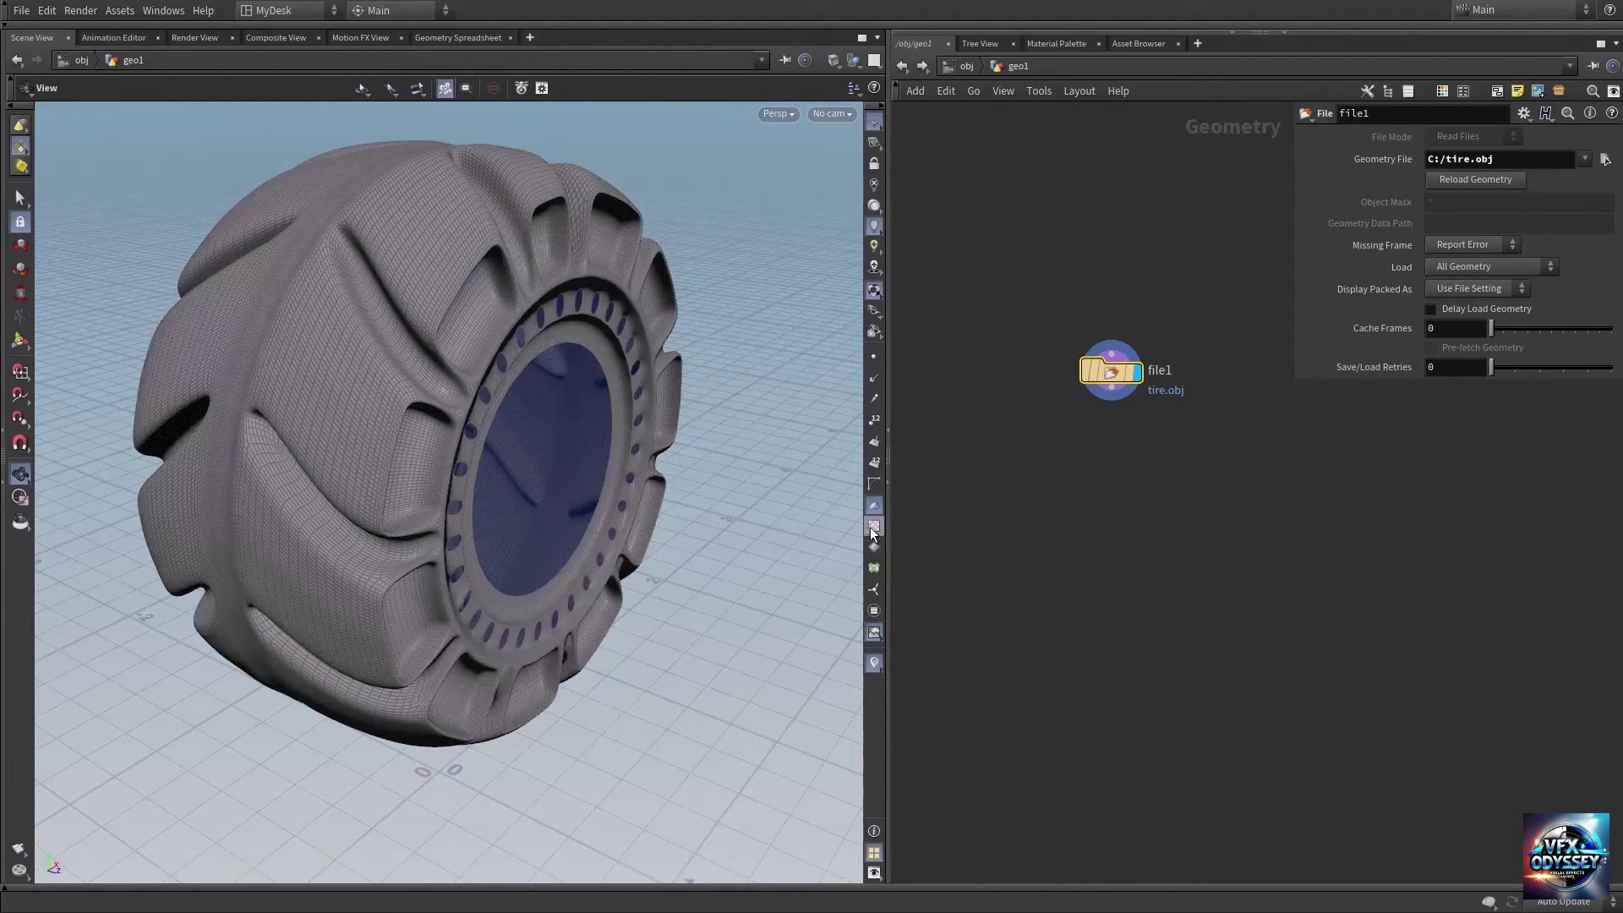
pyautogui.moveTo(512, 243); pyautogui.dragTo(564, 405)
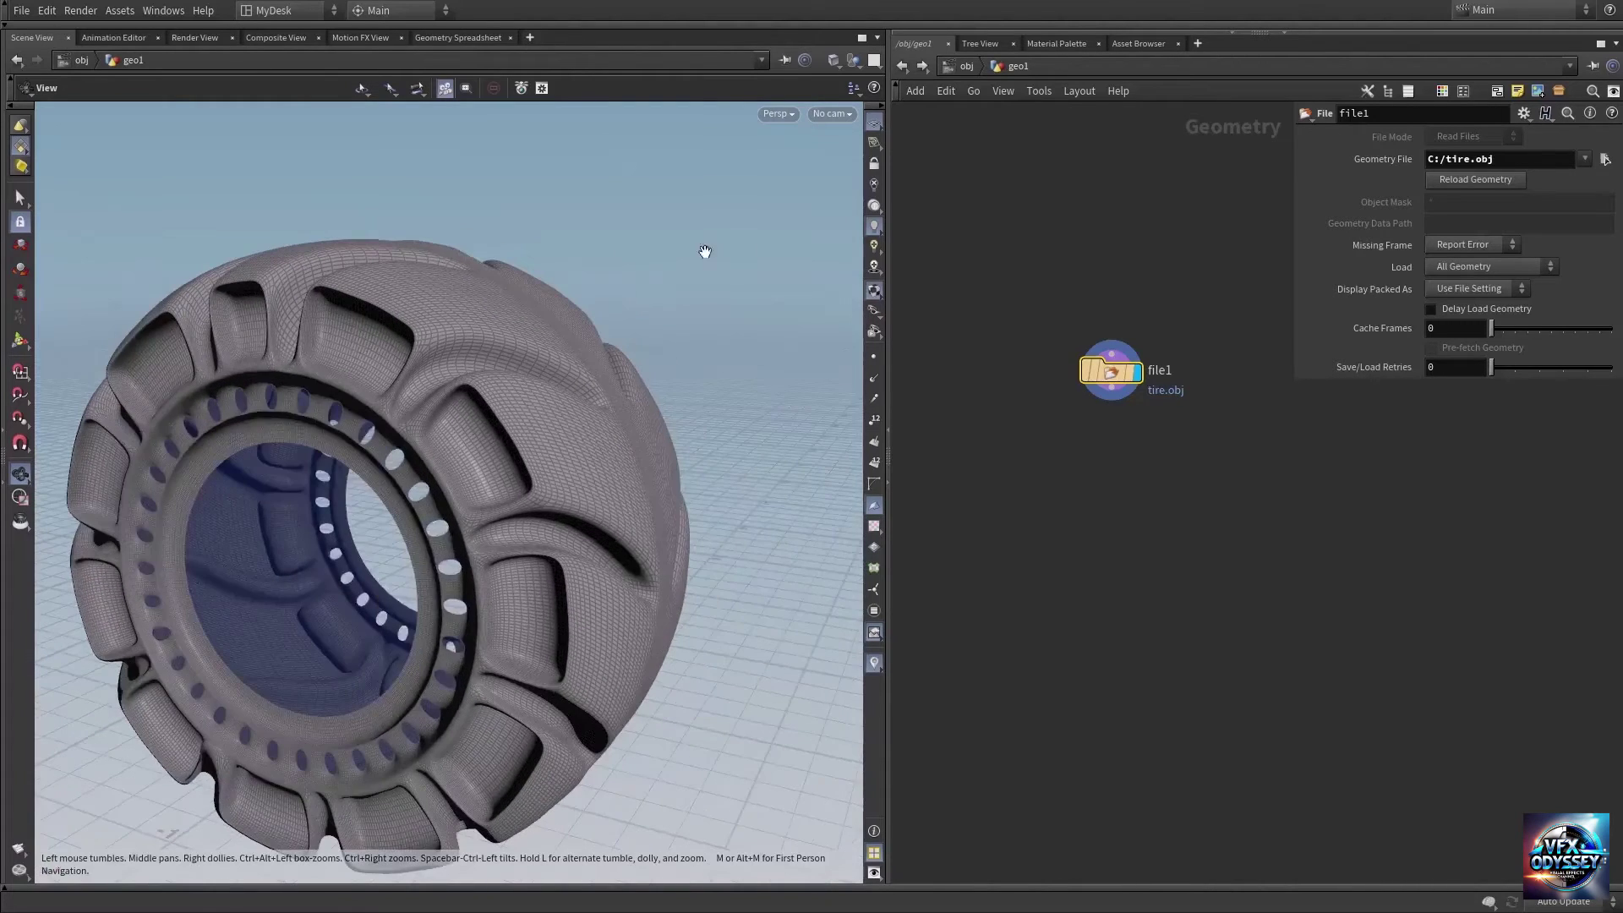
pyautogui.click(830, 60)
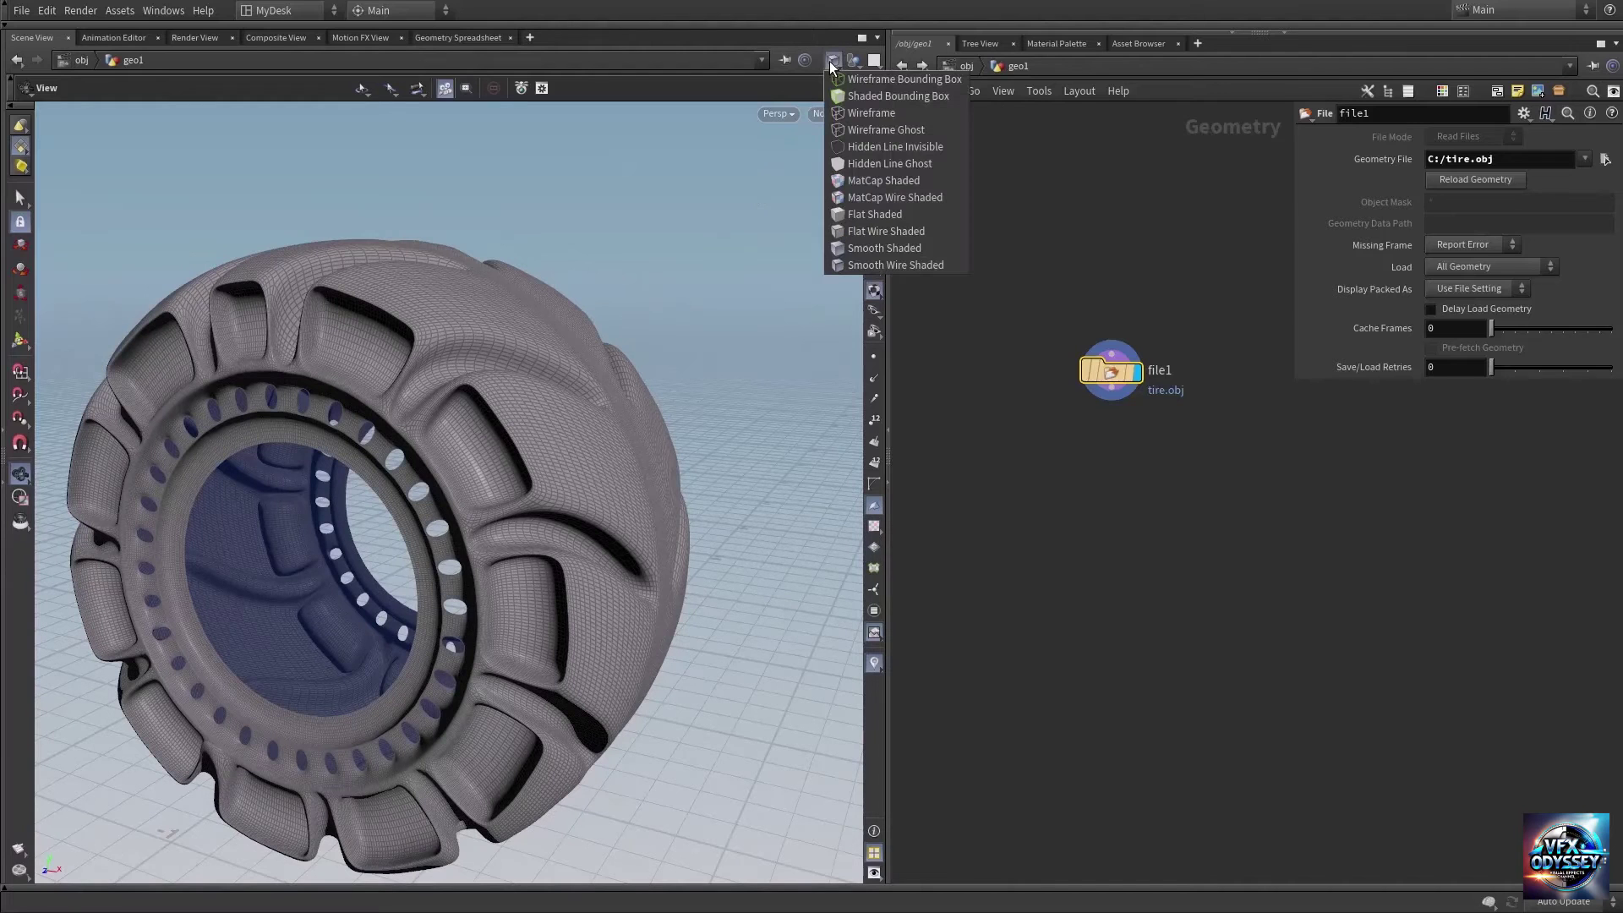
pyautogui.click(855, 248)
pyautogui.moveTo(474, 461)
pyautogui.mouseDown()
pyautogui.moveTo(622, 380)
pyautogui.moveTo(557, 388)
pyautogui.moveTo(580, 363)
pyautogui.moveTo(613, 398)
pyautogui.moveTo(544, 377)
pyautogui.moveTo(828, 501)
pyautogui.mouseUp()
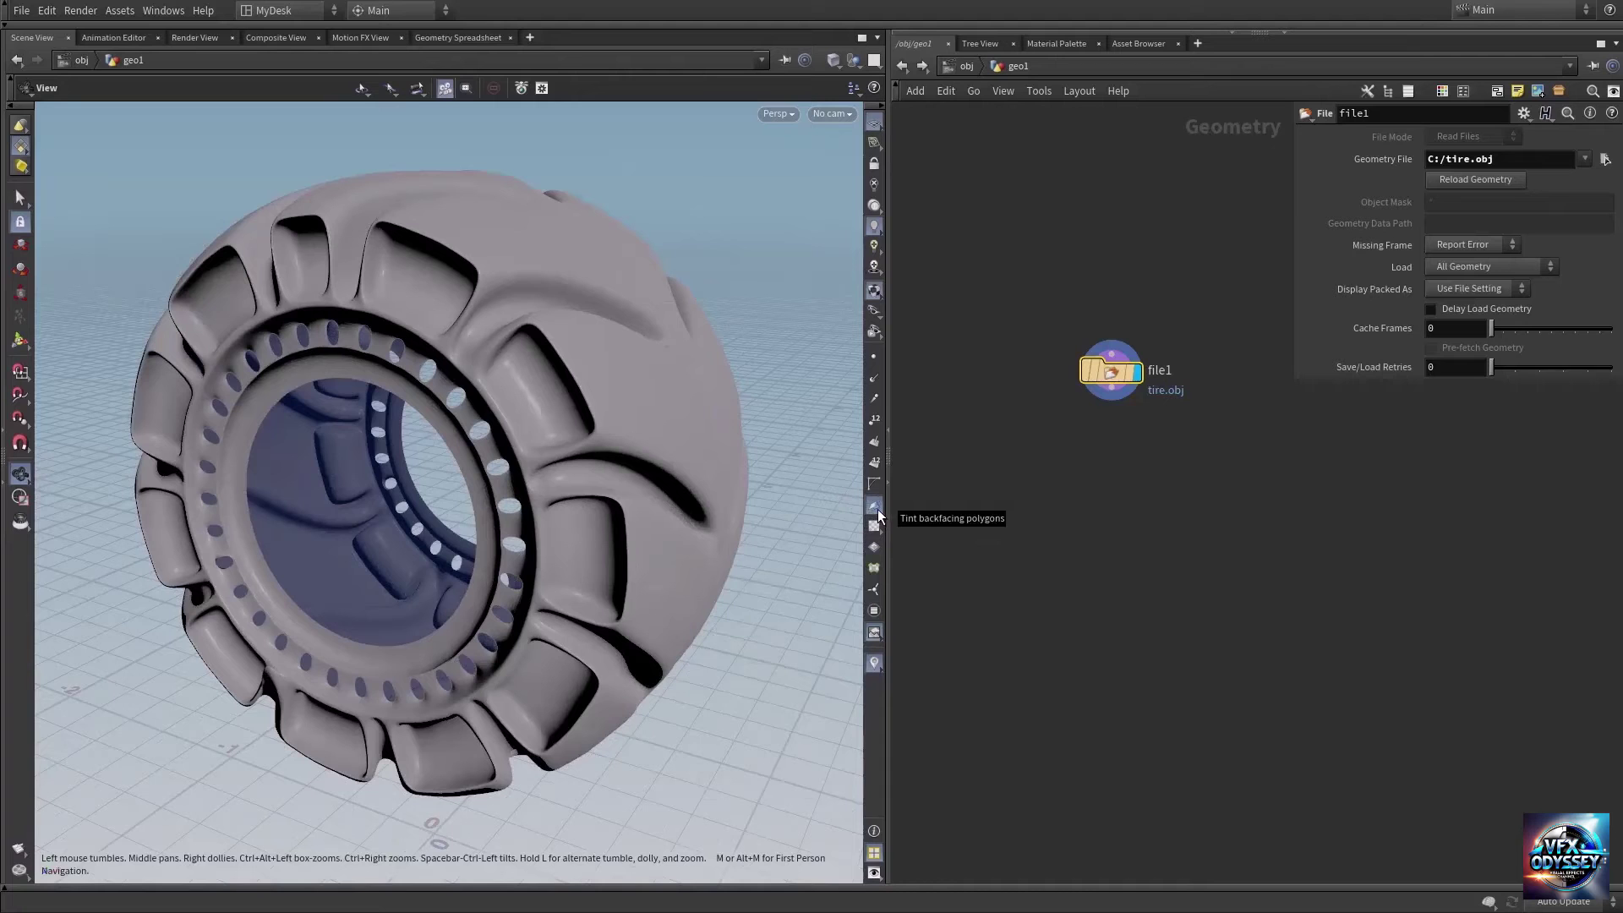
# Turn off the tint on backfacing polygons, inspect the tire from different angles, and turn the tint back on
pyautogui.click(876, 508)
pyautogui.moveTo(550, 459); pyautogui.dragTo(595, 445)
pyautogui.moveTo(427, 397); pyautogui.dragTo(505, 395)
pyautogui.moveTo(758, 381); pyautogui.dragTo(527, 468)
pyautogui.click(866, 507)
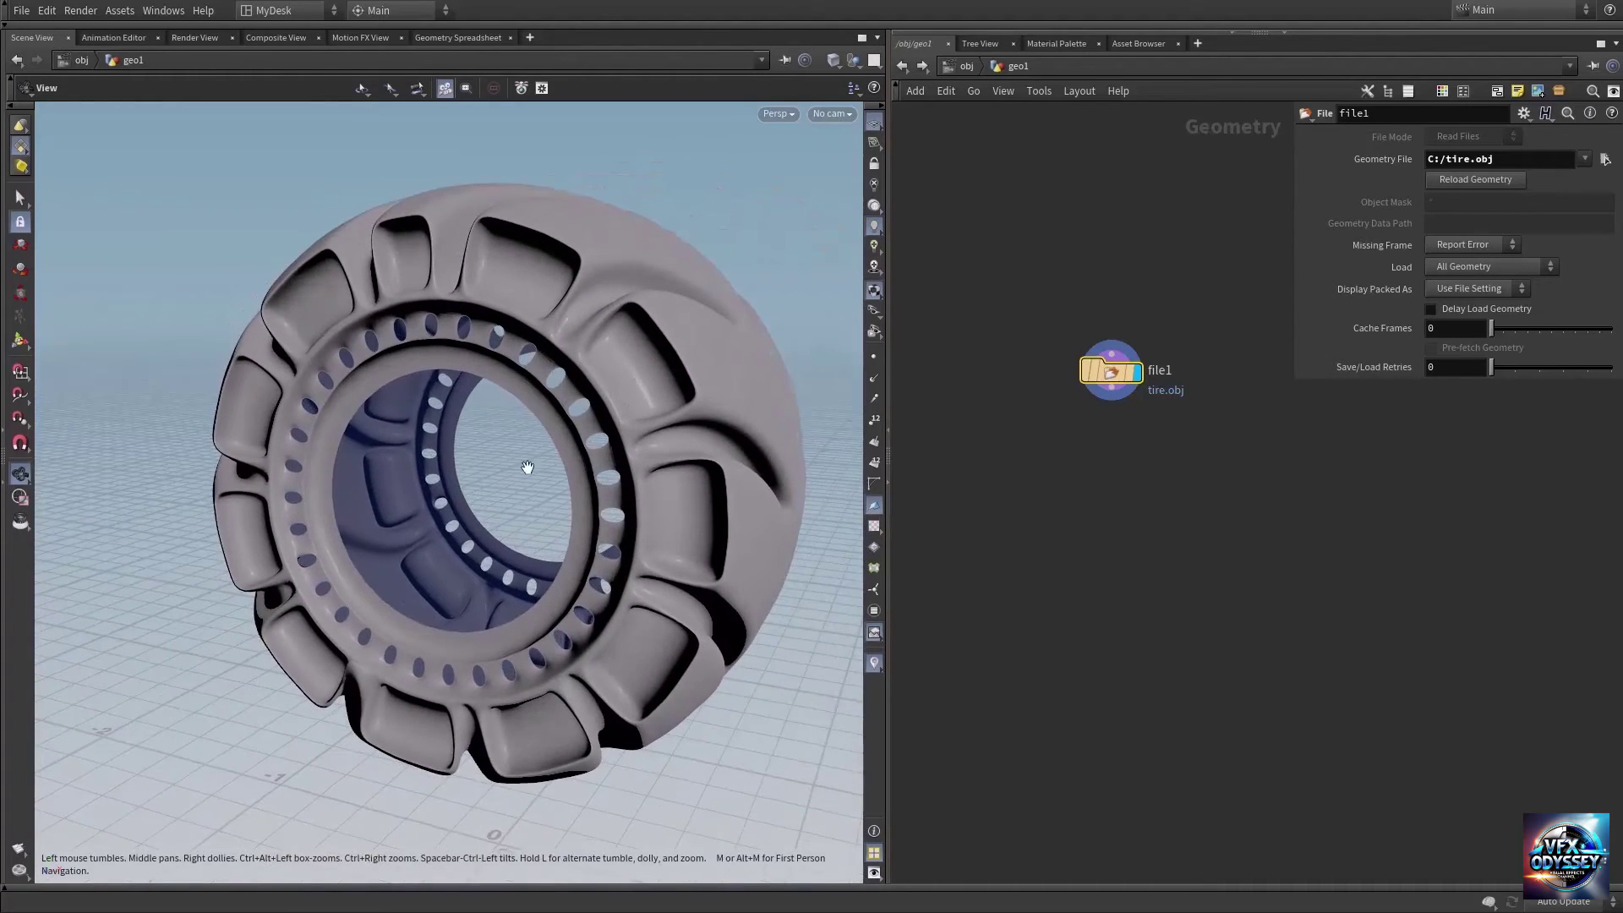
# Show the UV texture on the tire, inspect it from several angles, and turn the texture display back off
pyautogui.moveTo(378, 462); pyautogui.dragTo(804, 359)
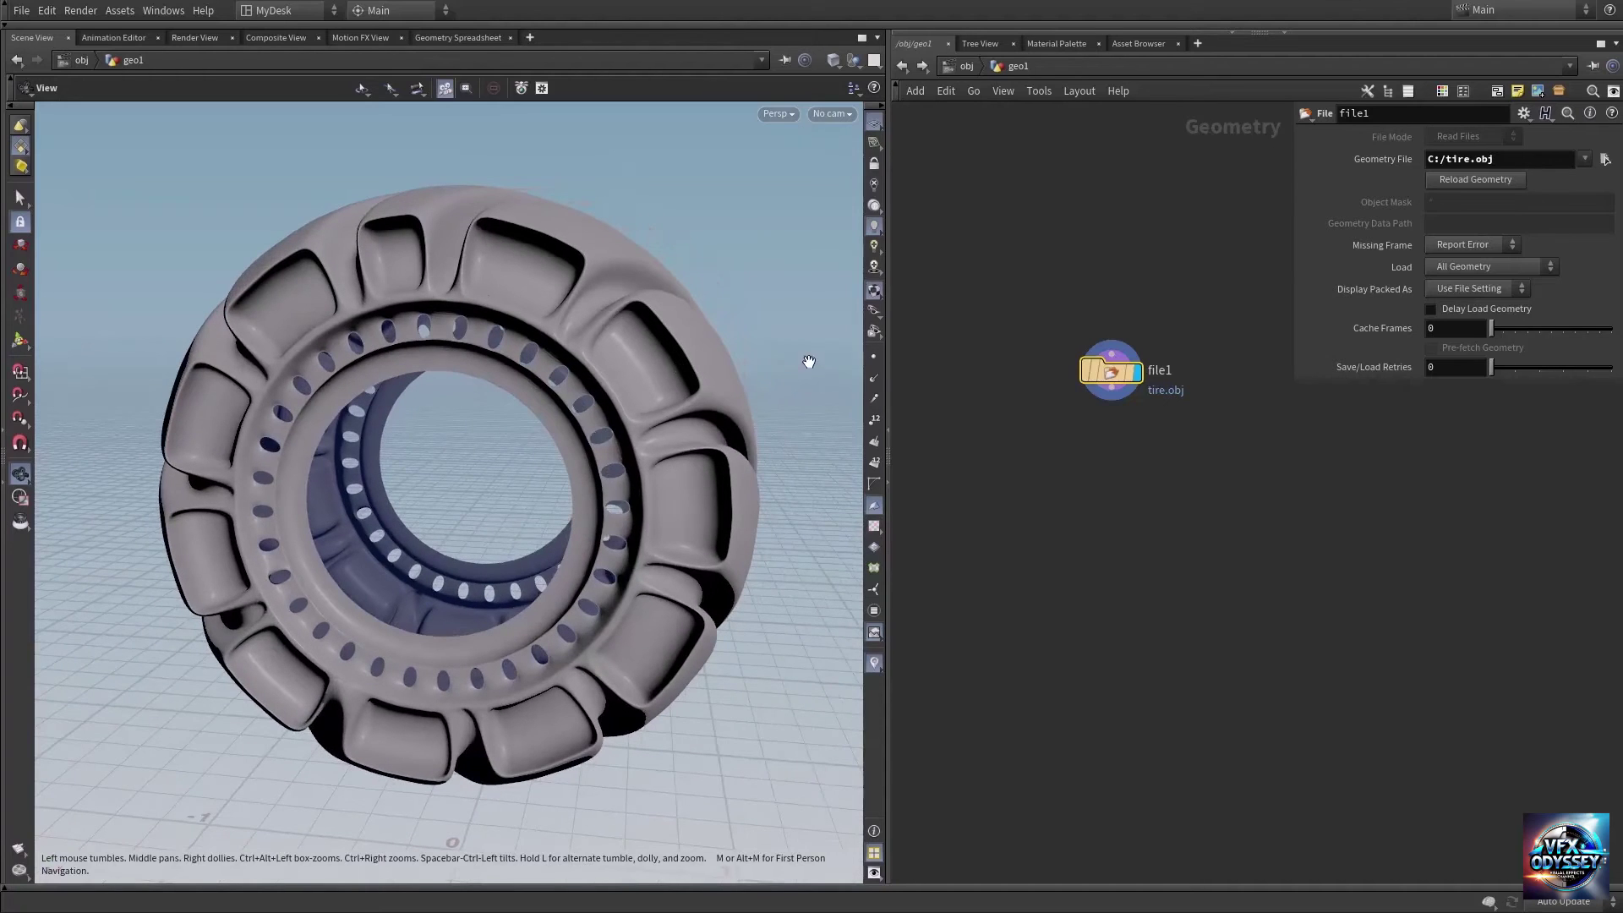
pyautogui.moveTo(677, 436); pyautogui.dragTo(852, 522)
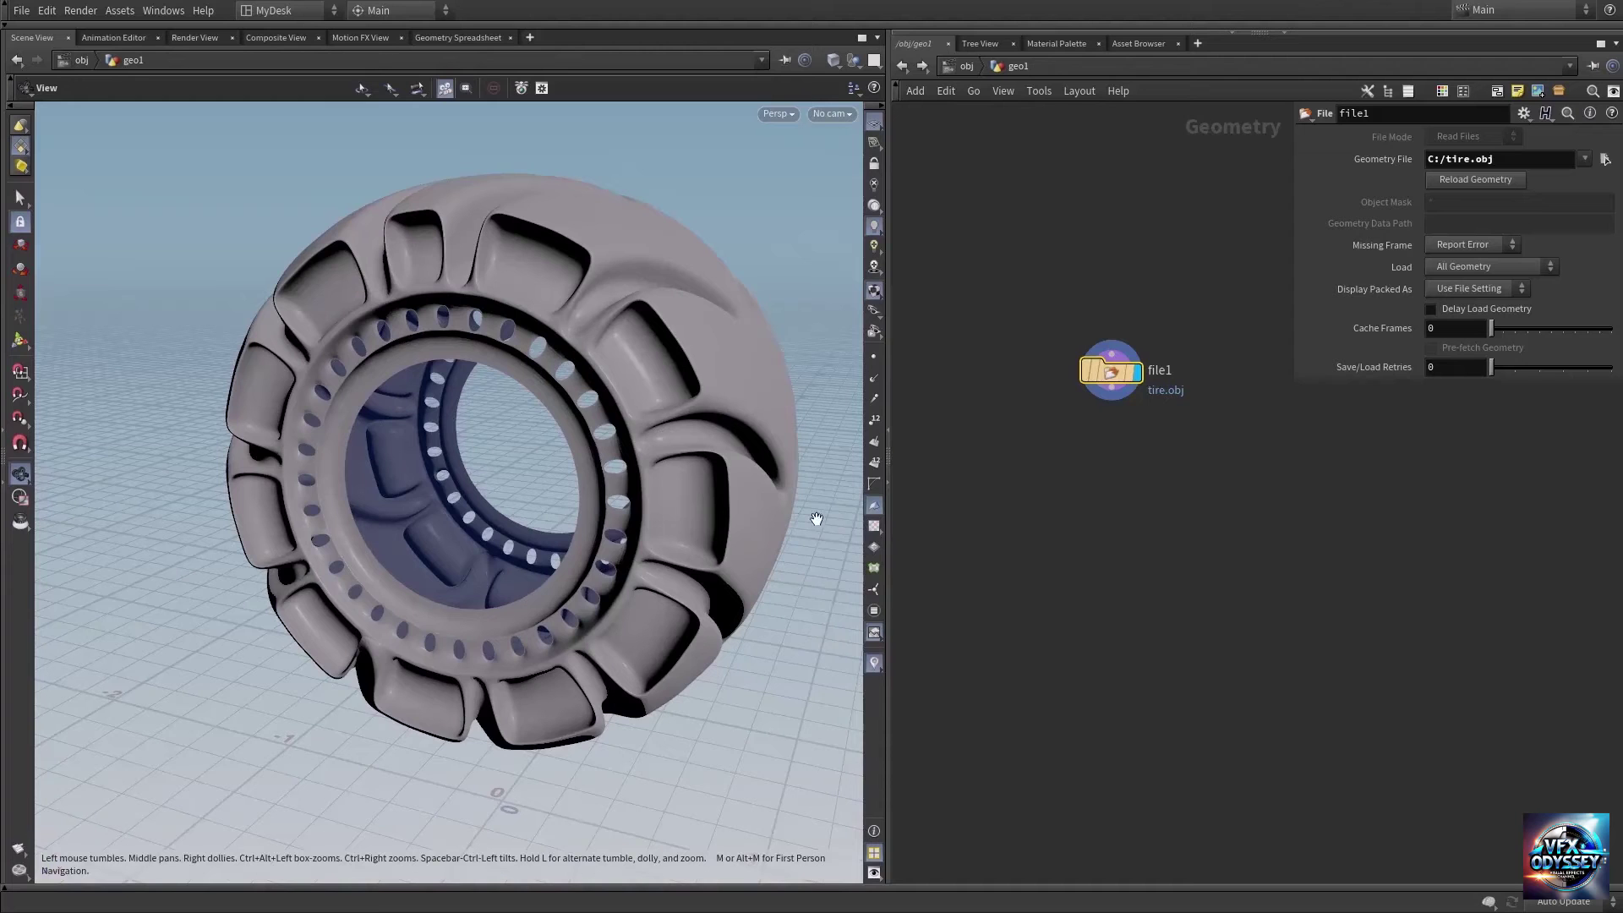
pyautogui.click(879, 533)
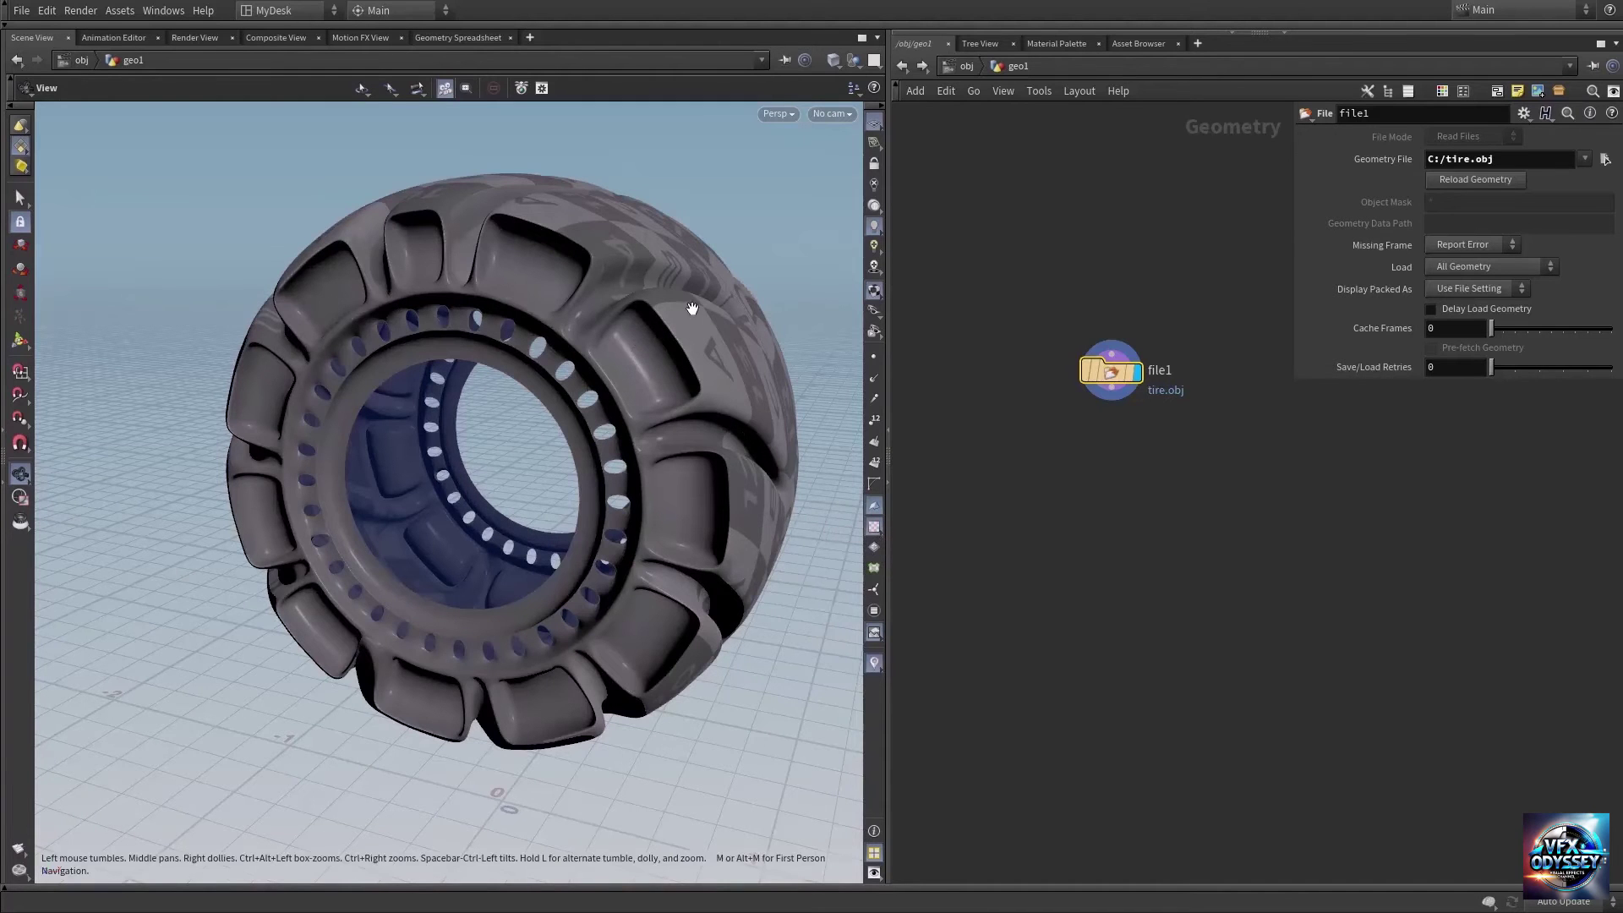
pyautogui.moveTo(691, 309); pyautogui.dragTo(457, 474)
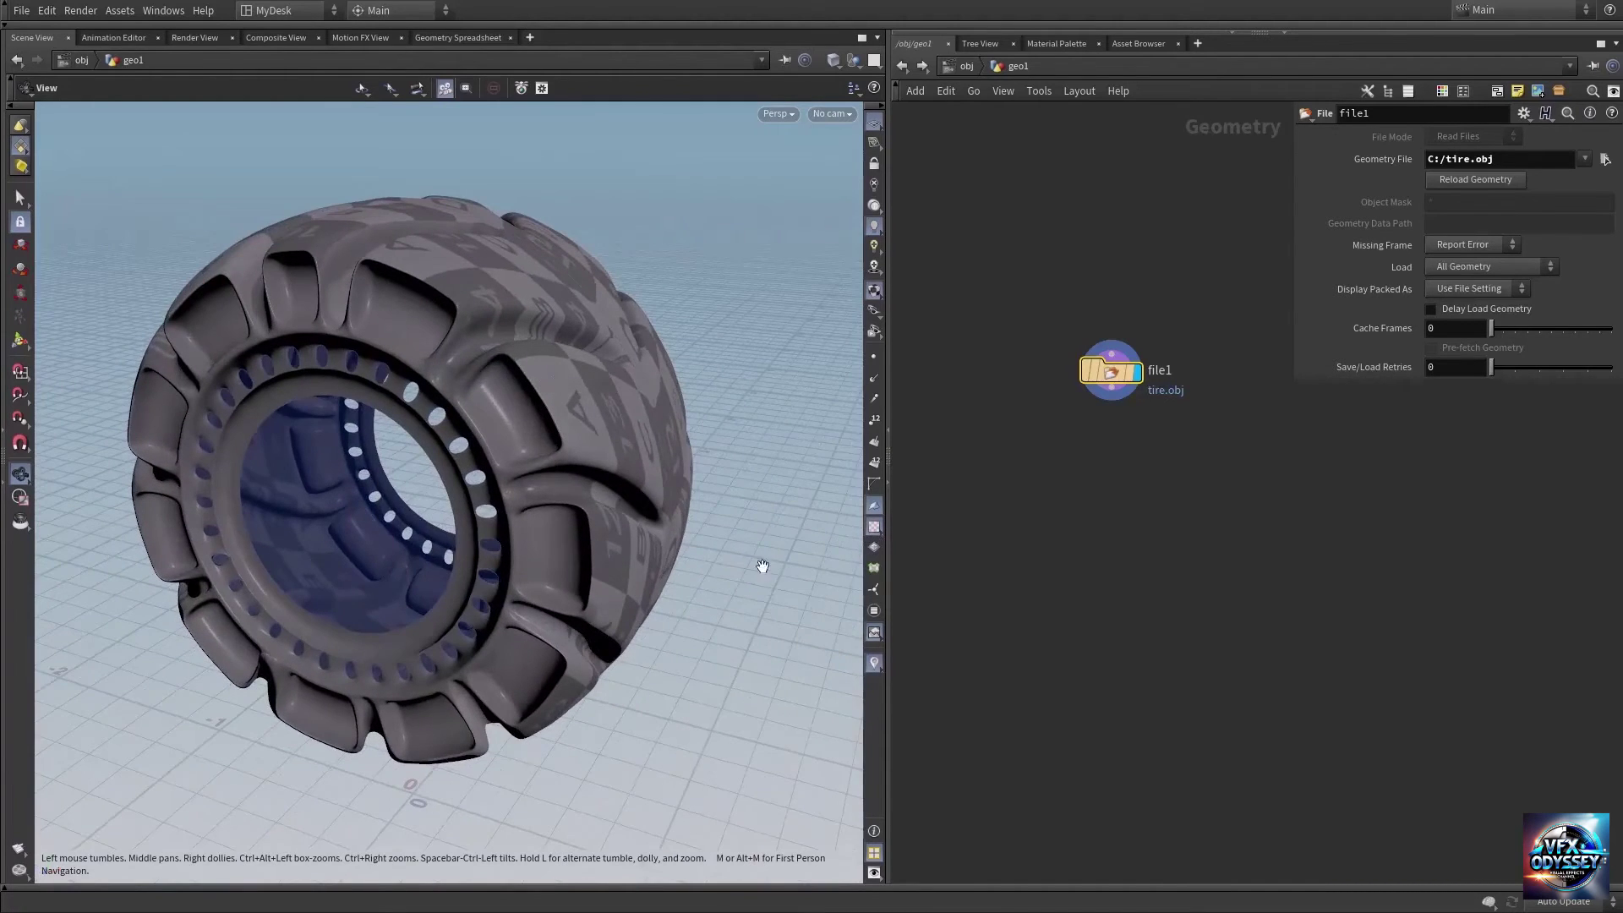
pyautogui.moveTo(581, 429); pyautogui.dragTo(763, 505)
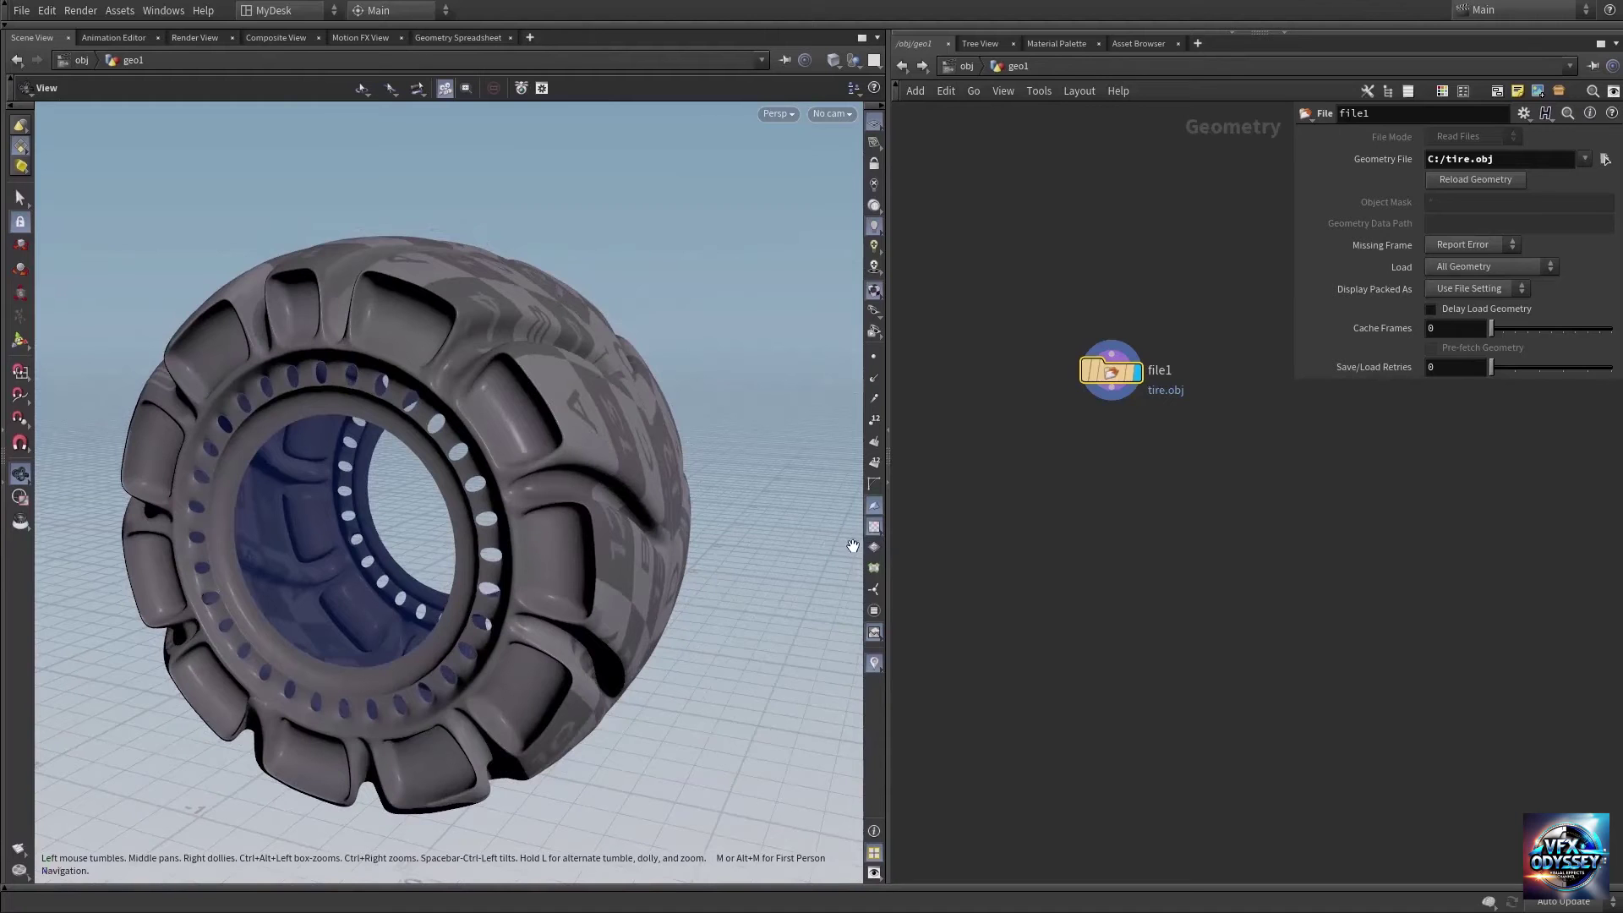
pyautogui.click(874, 533)
pyautogui.moveTo(535, 444); pyautogui.dragTo(499, 493)
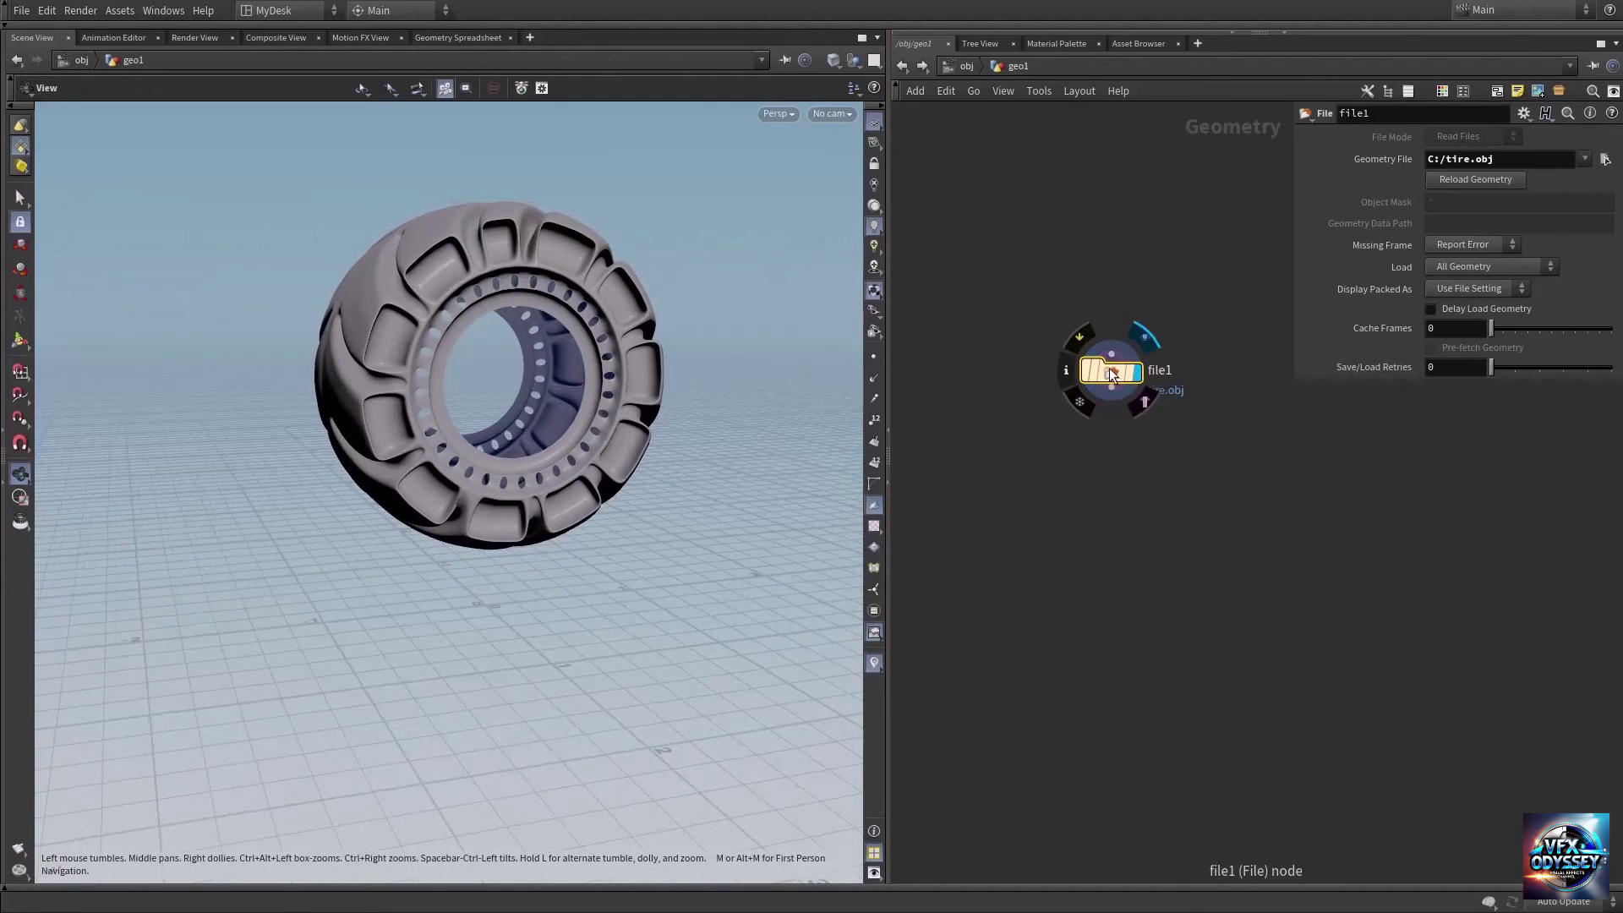
pyautogui.moveTo(413, 398); pyautogui.dragTo(412, 411)
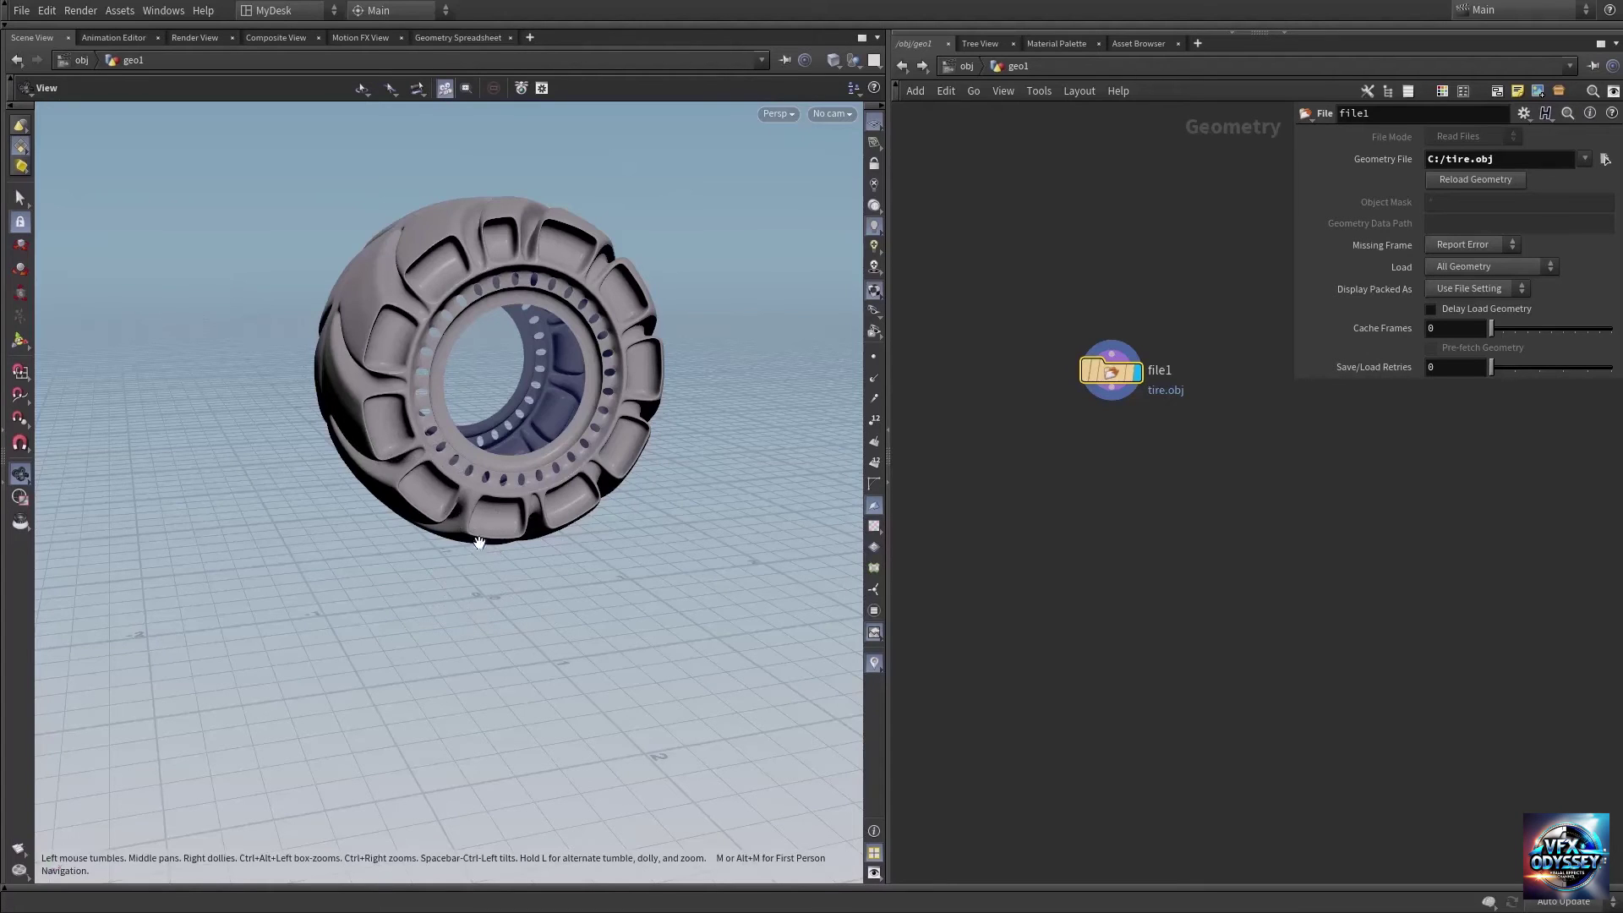
pyautogui.moveTo(478, 542); pyautogui.dragTo(452, 509)
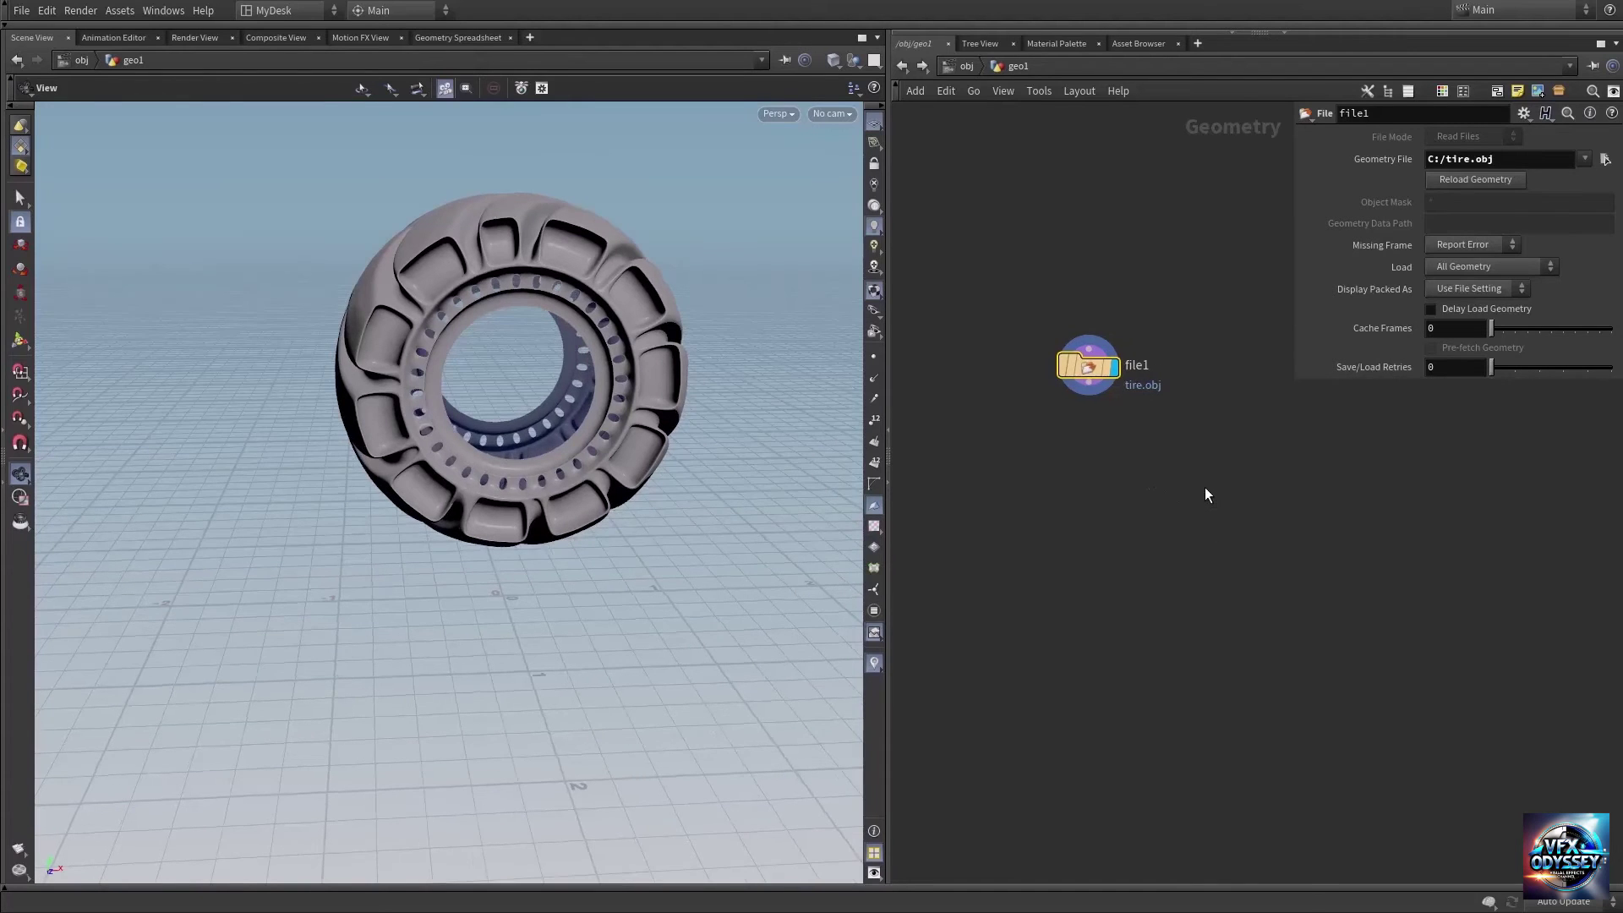
# Add a Match Size node to the network below the File node
pyautogui.press('Tab')
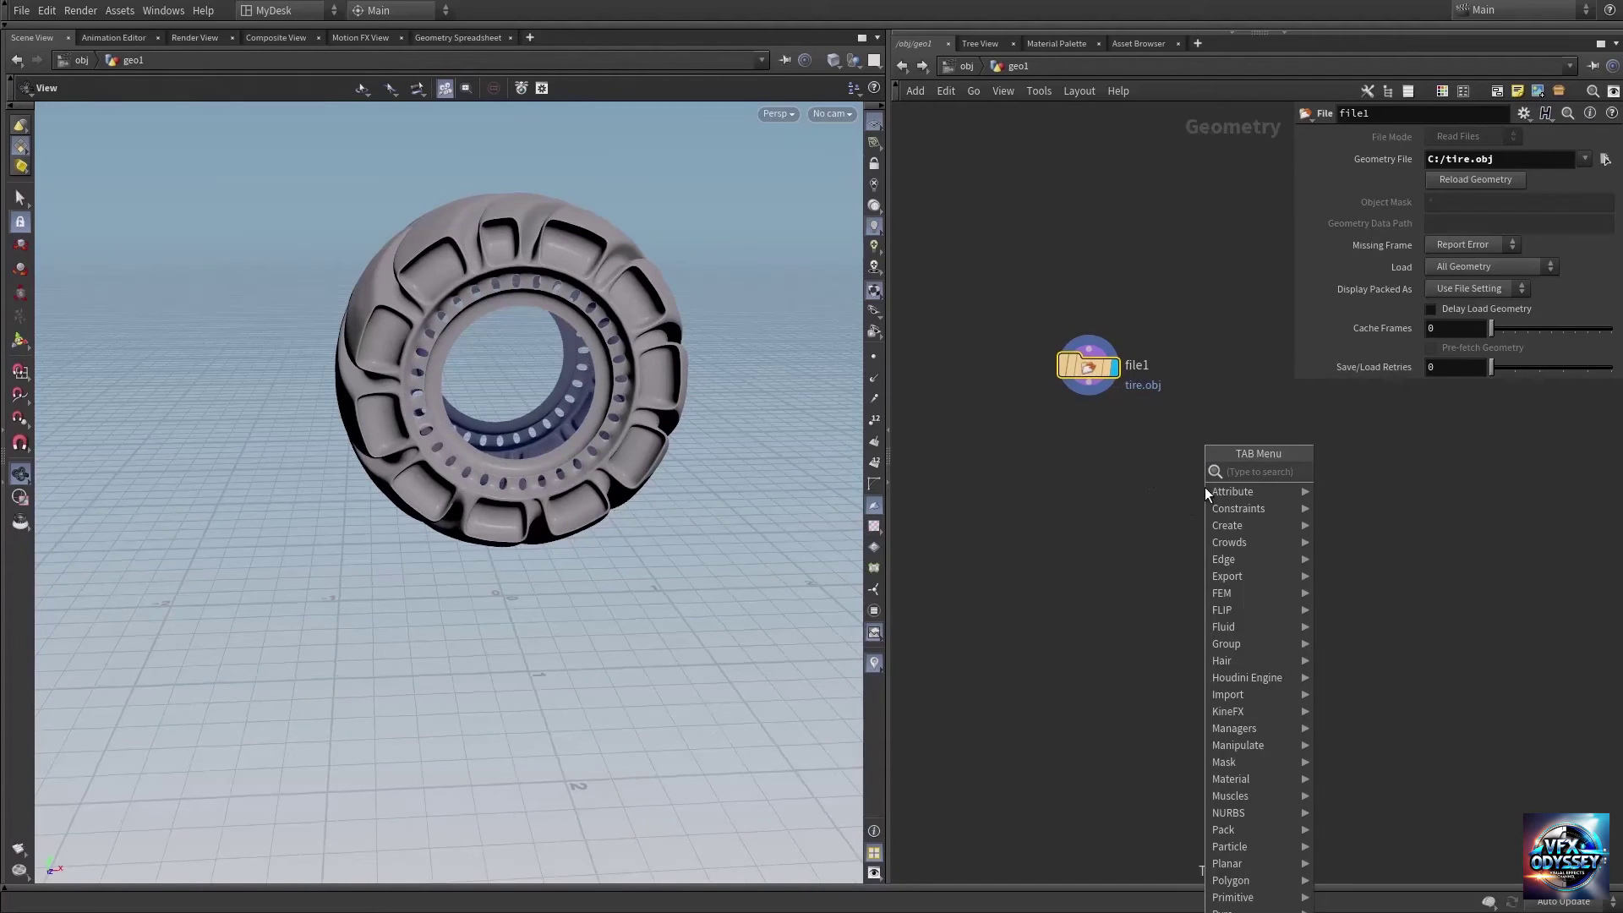
pyautogui.press('Escape')
pyautogui.press('Tab')
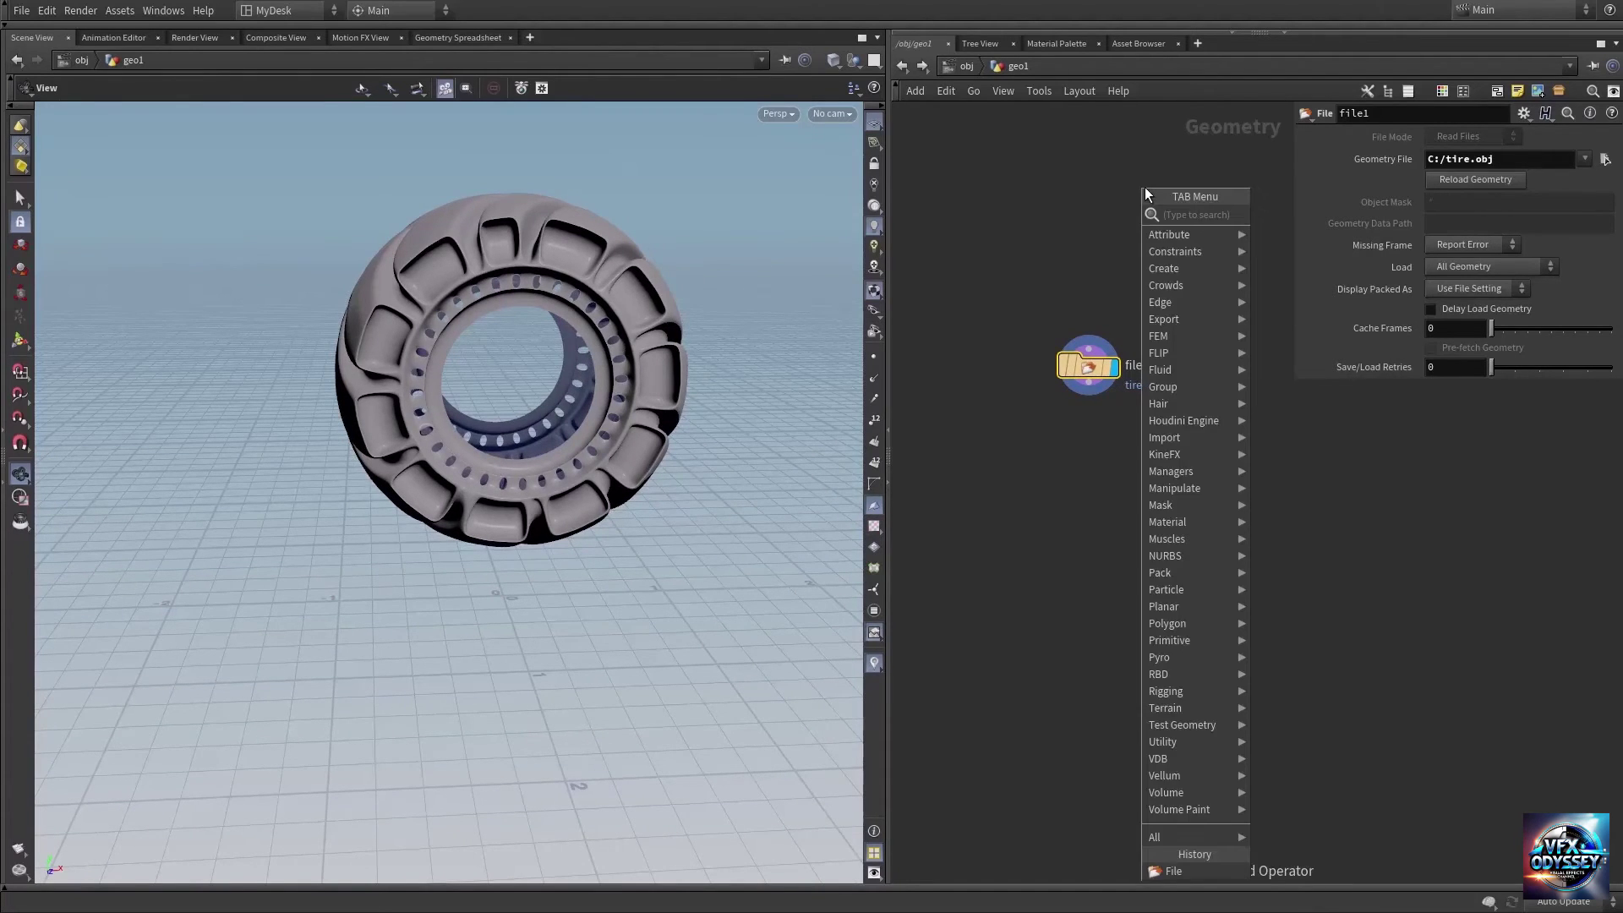
pyautogui.write('matchs')
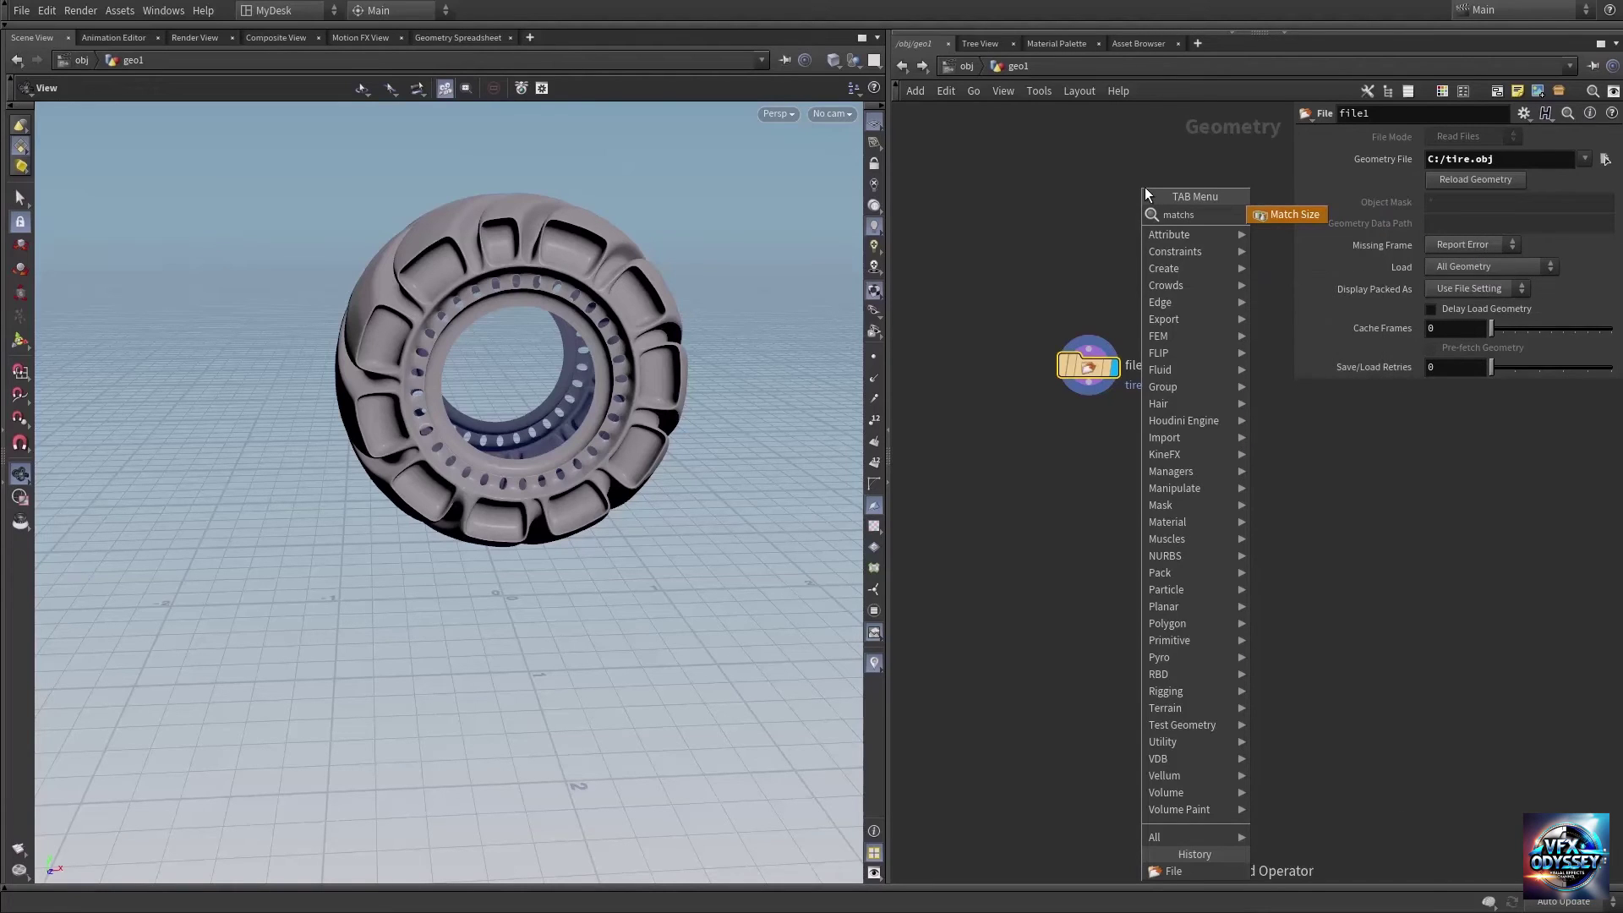
pyautogui.press('Return')
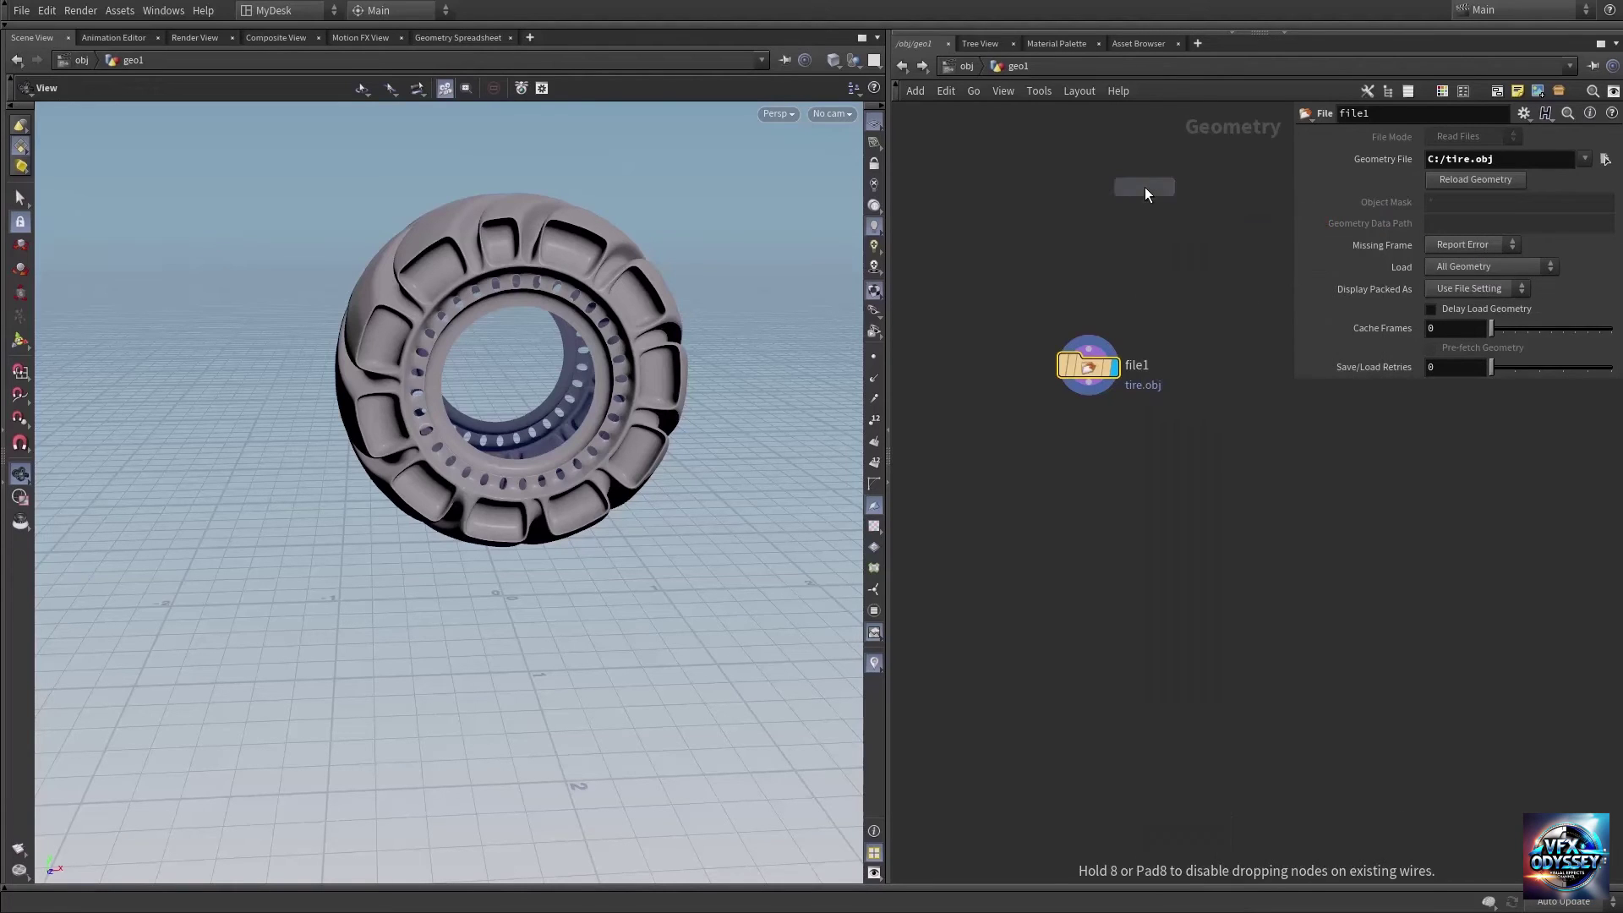
pyautogui.click(1087, 571)
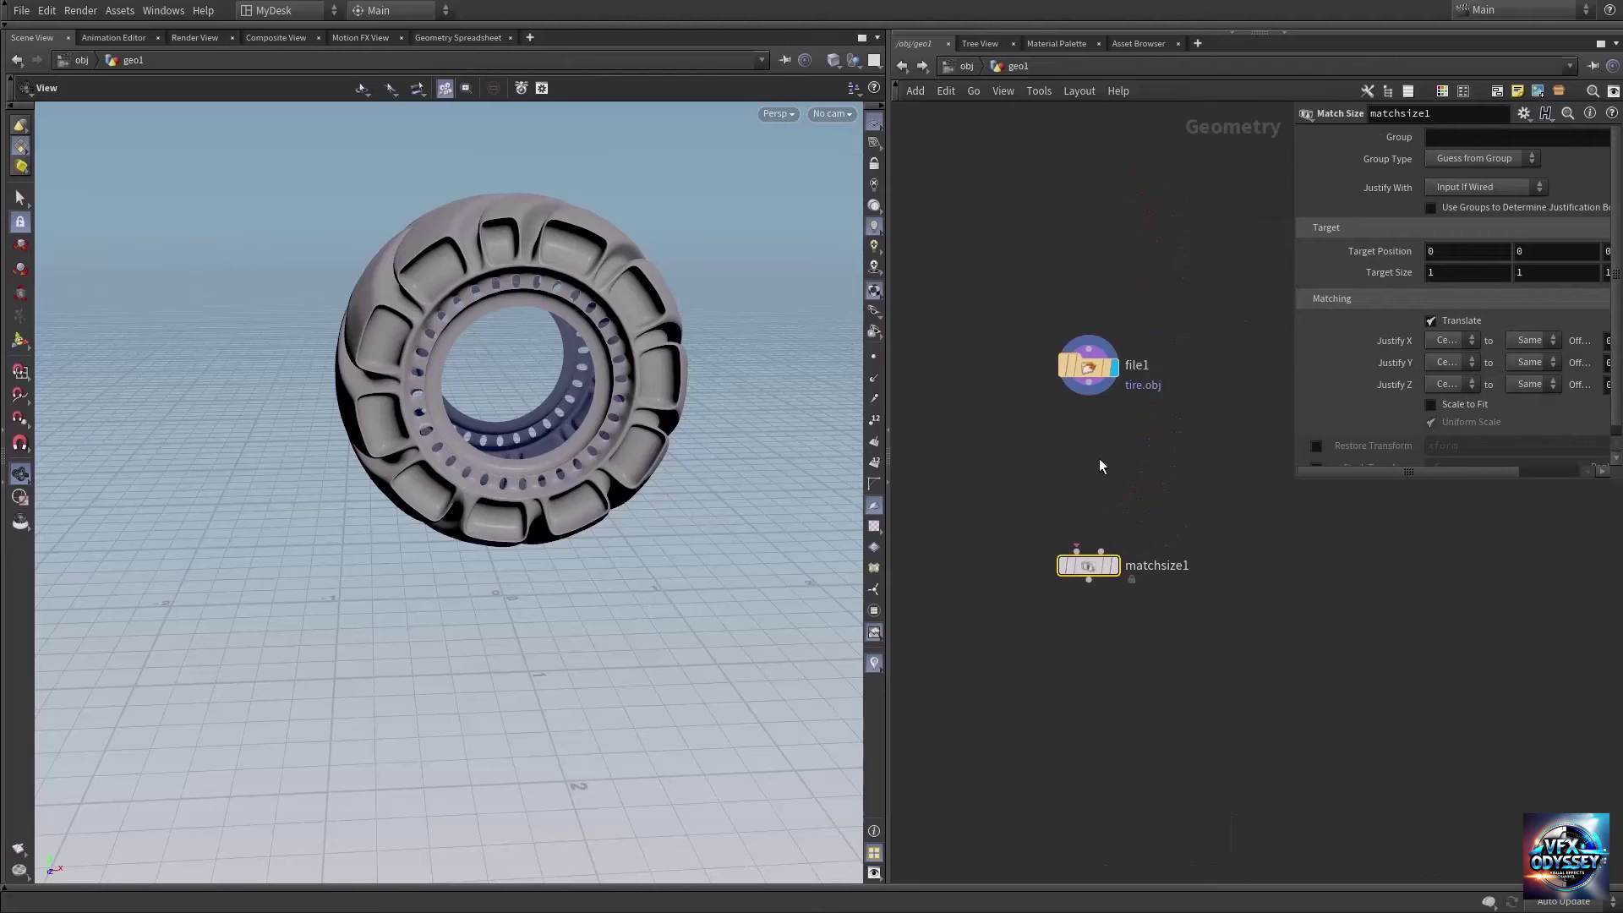
# Connect the File node's output to the first input of the Match Size node and display the Match Size result
pyautogui.click(1090, 392)
pyautogui.click(1077, 550)
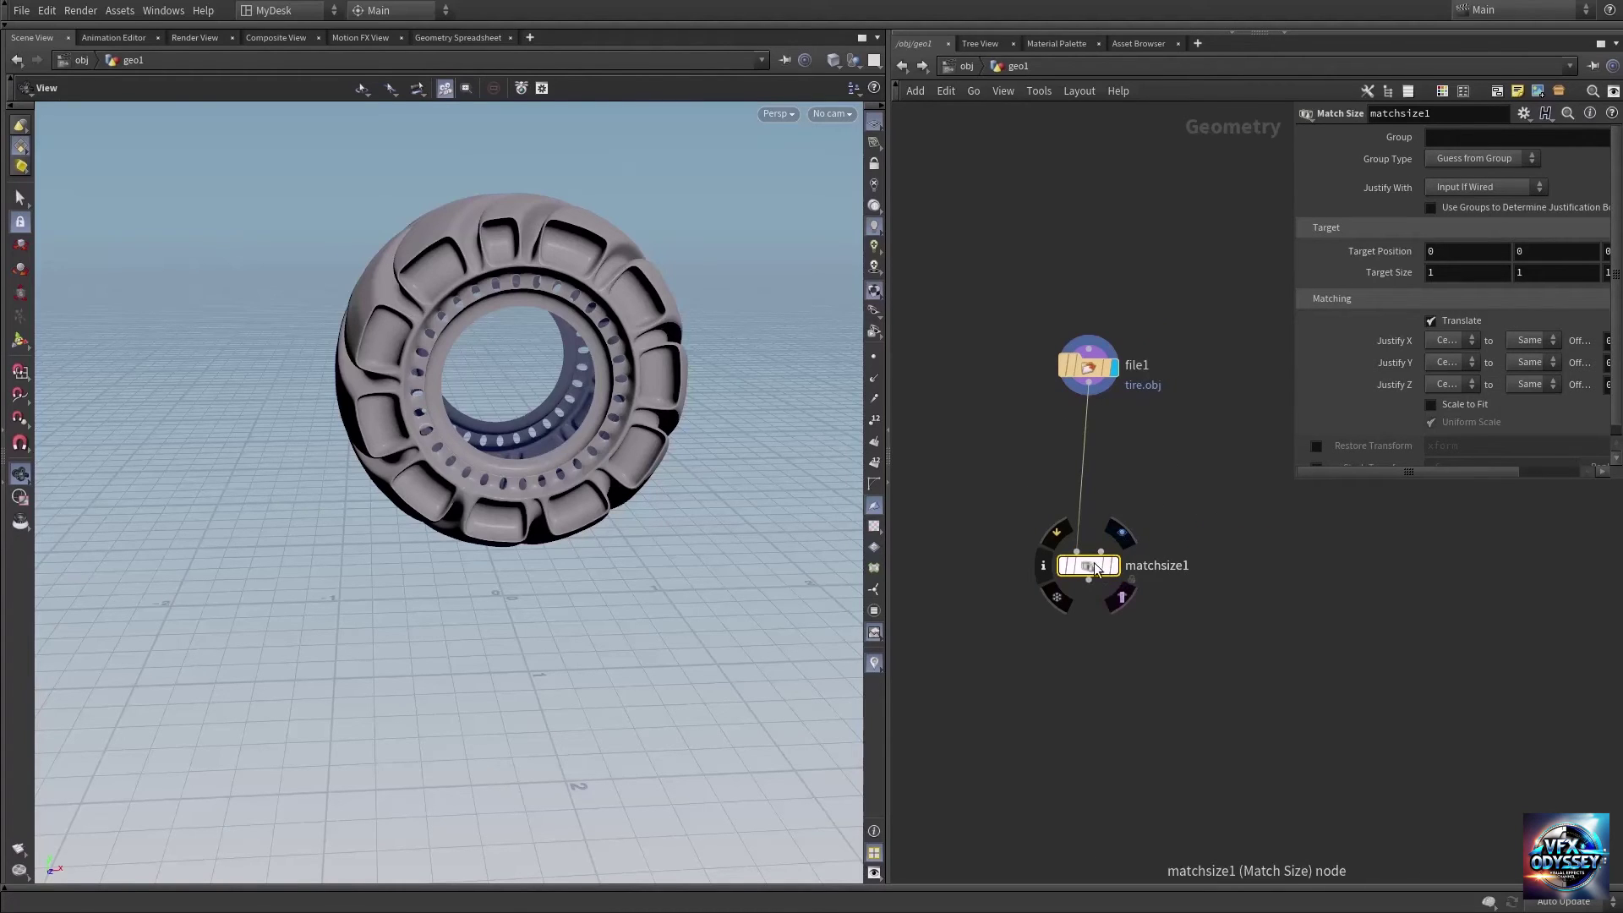
pyautogui.click(1123, 534)
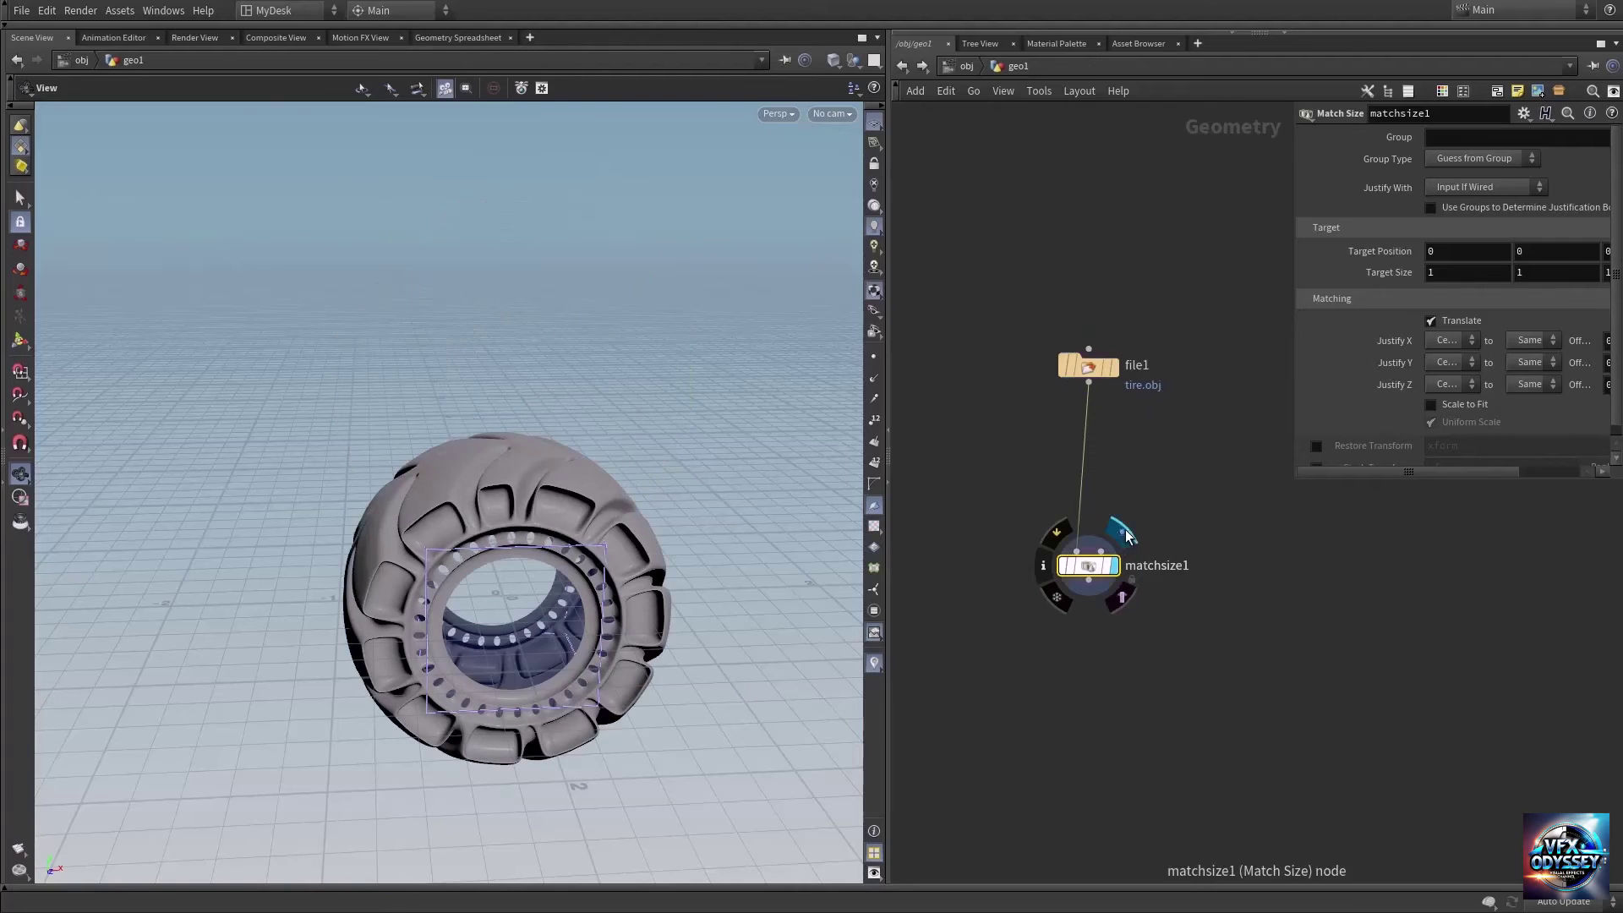
pyautogui.moveTo(1095, 571); pyautogui.dragTo(1097, 552)
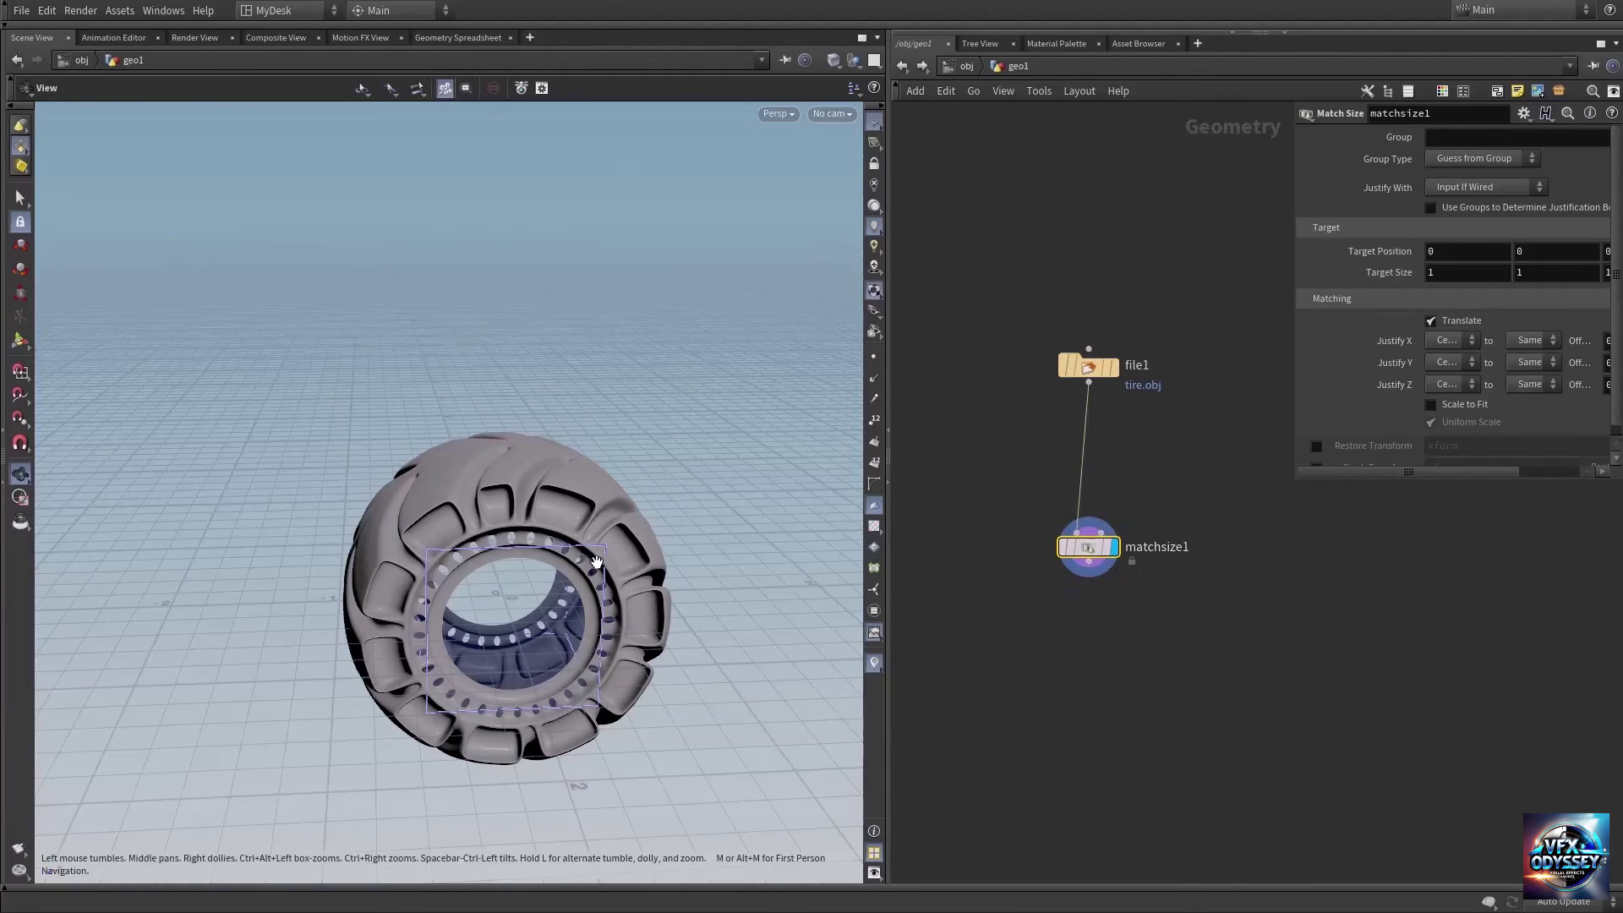
# Widen the Match Size parameter area so that all its settings fit, and keep both nodes within sight
pyautogui.moveTo(596, 559); pyautogui.dragTo(553, 558)
pyautogui.moveTo(590, 550); pyautogui.dragTo(601, 389, button='middle')
pyautogui.moveTo(602, 389); pyautogui.dragTo(504, 404)
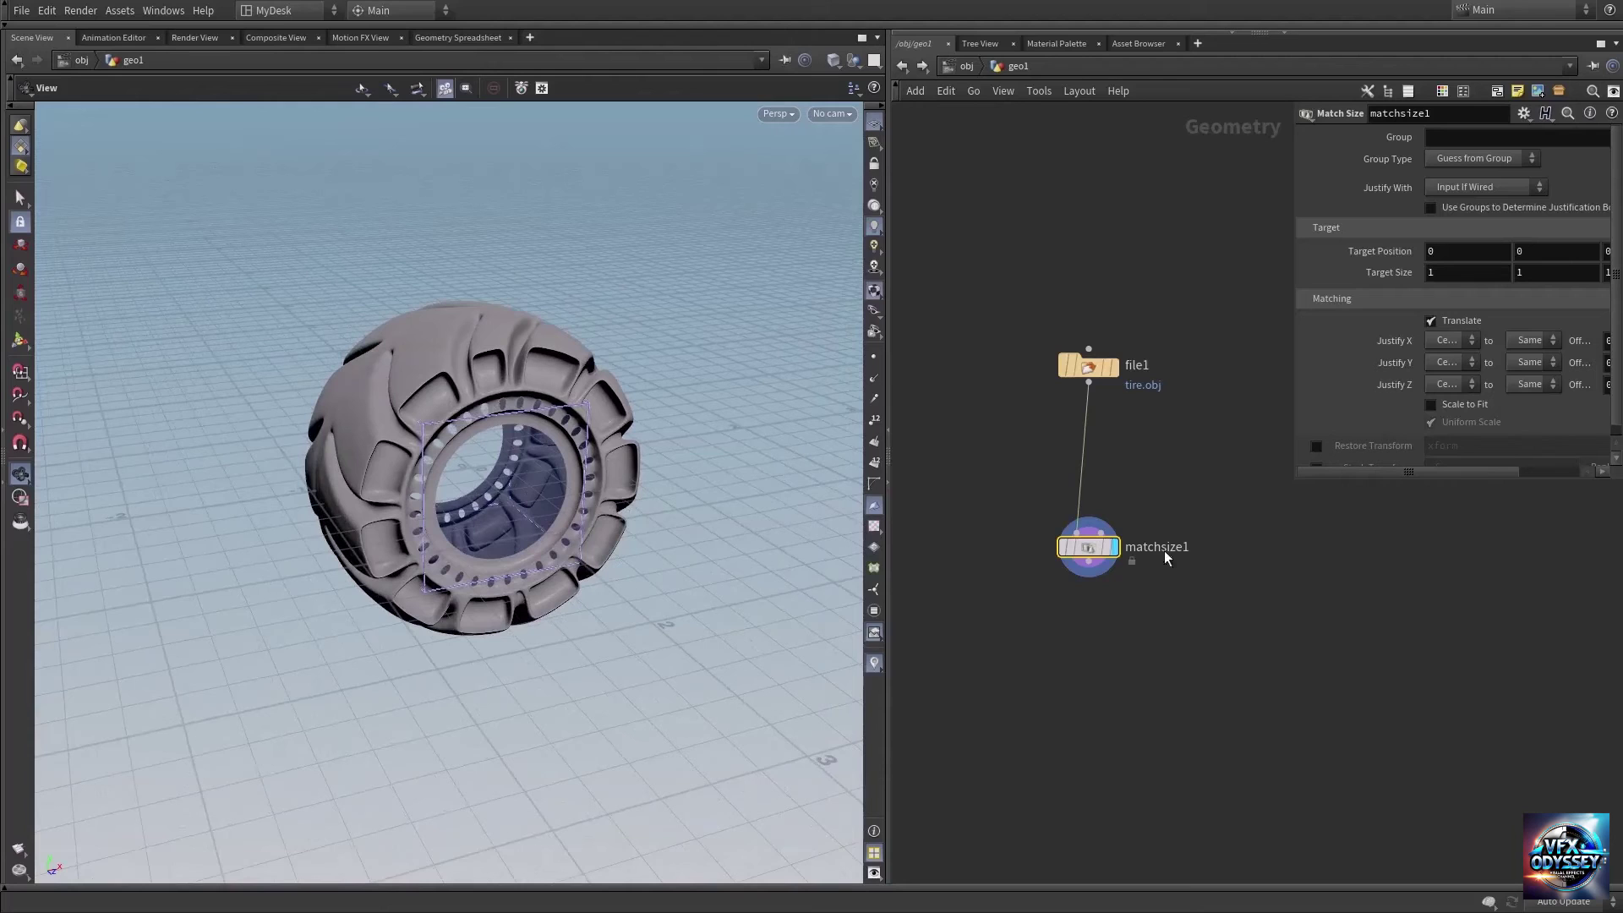
pyautogui.moveTo(1295, 482); pyautogui.dragTo(1145, 512)
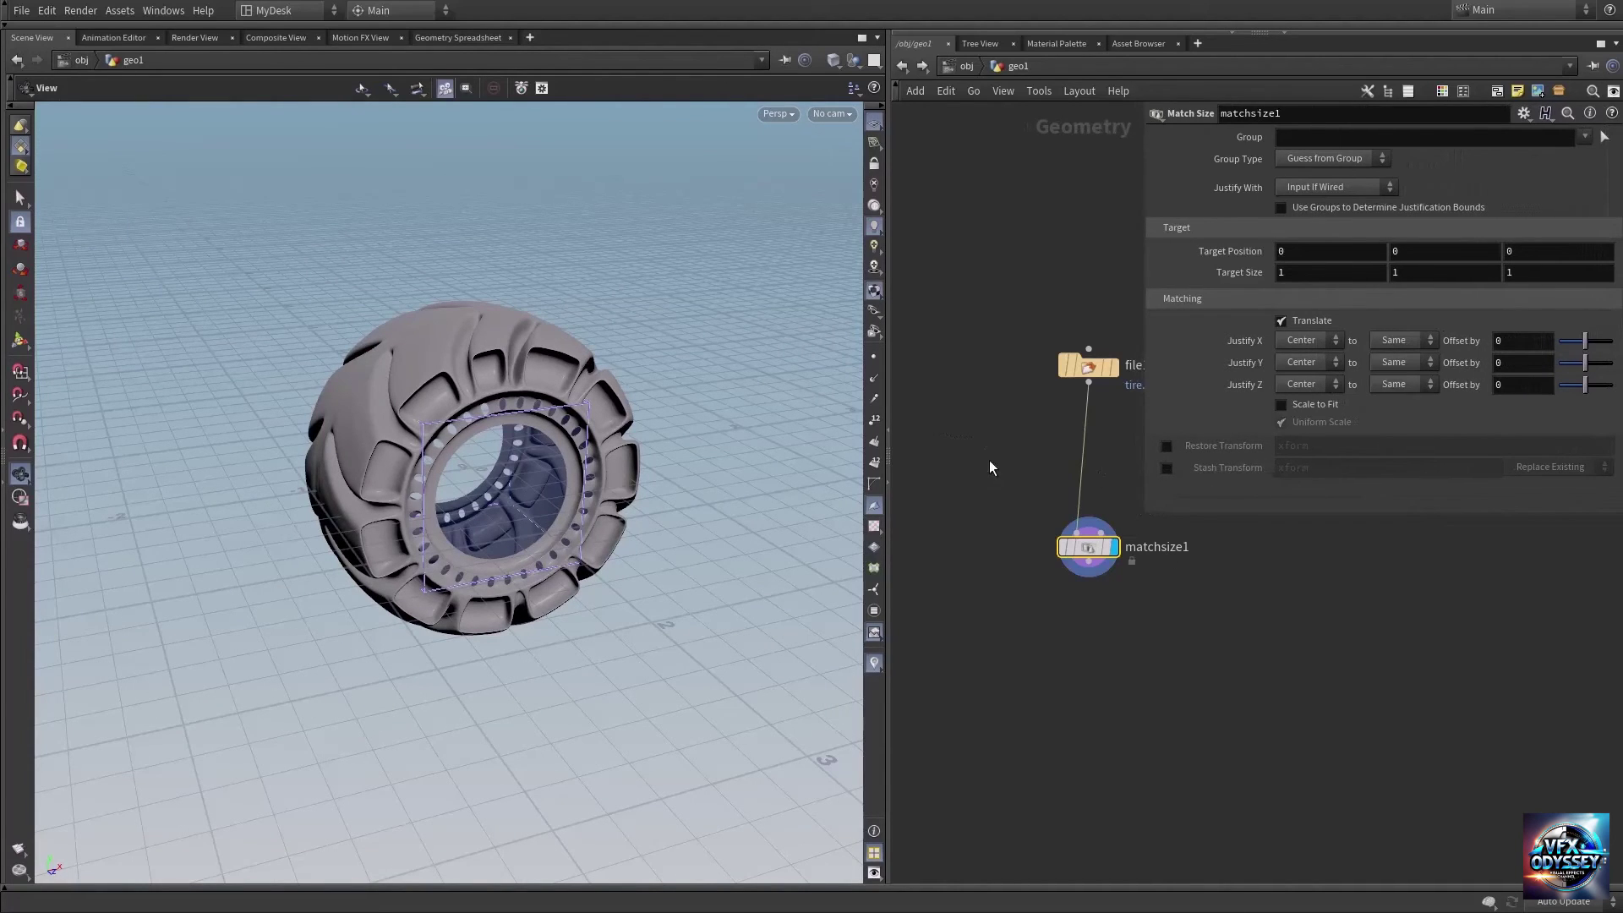
pyautogui.moveTo(999, 419); pyautogui.dragTo(969, 373, button='middle')
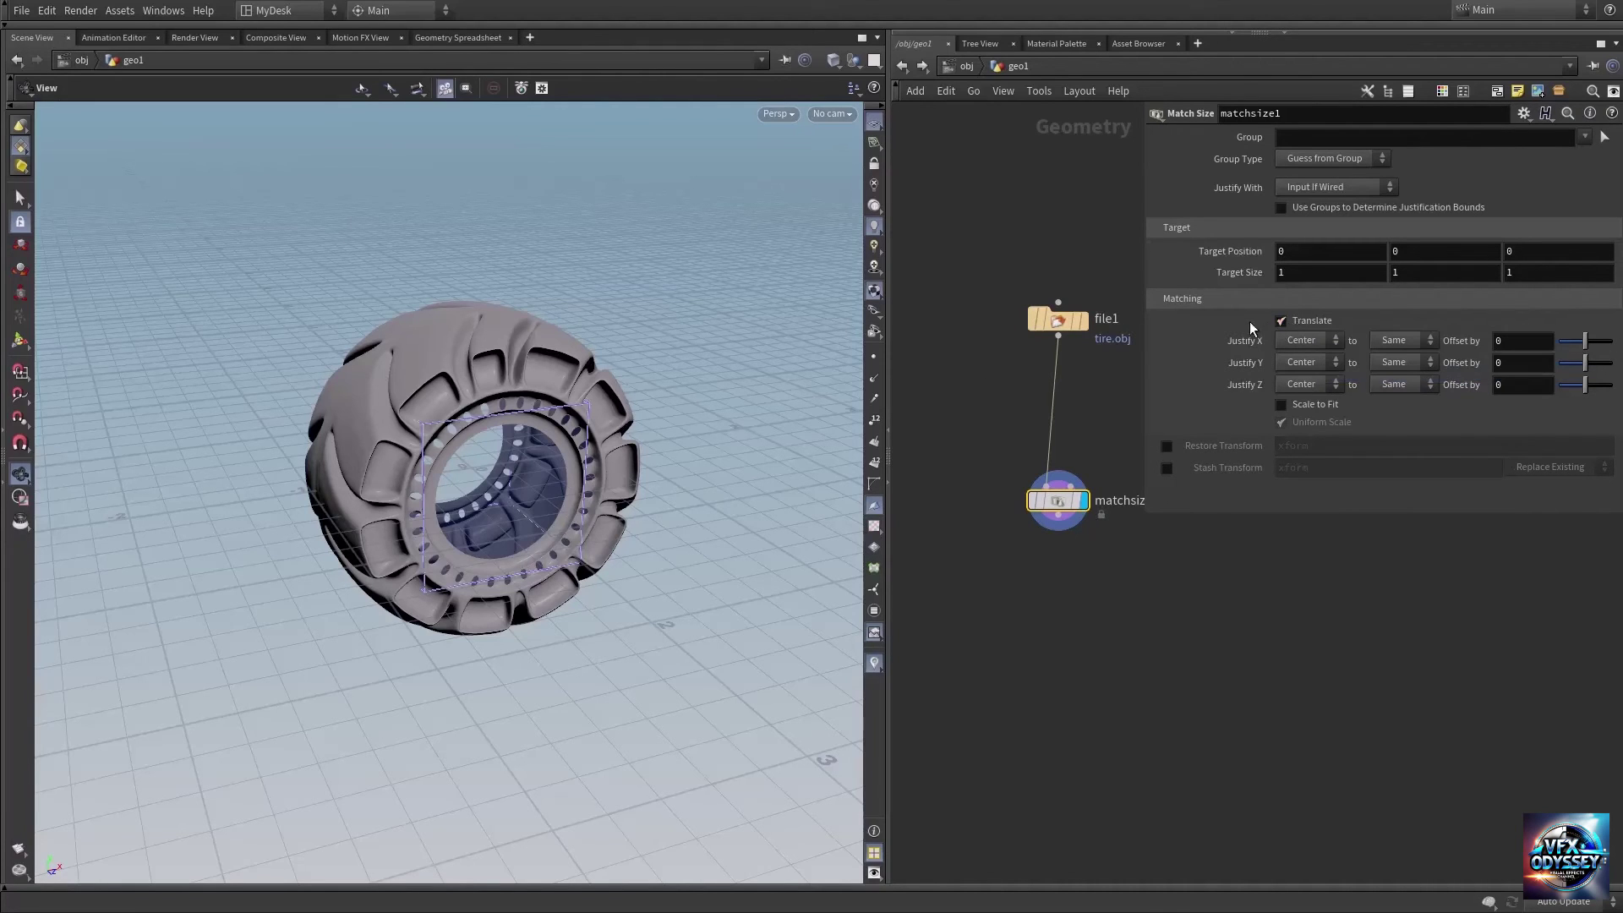
# Turn off Translate on the Match Size node to compare the tire's position, and turn it back on
pyautogui.click(1282, 320)
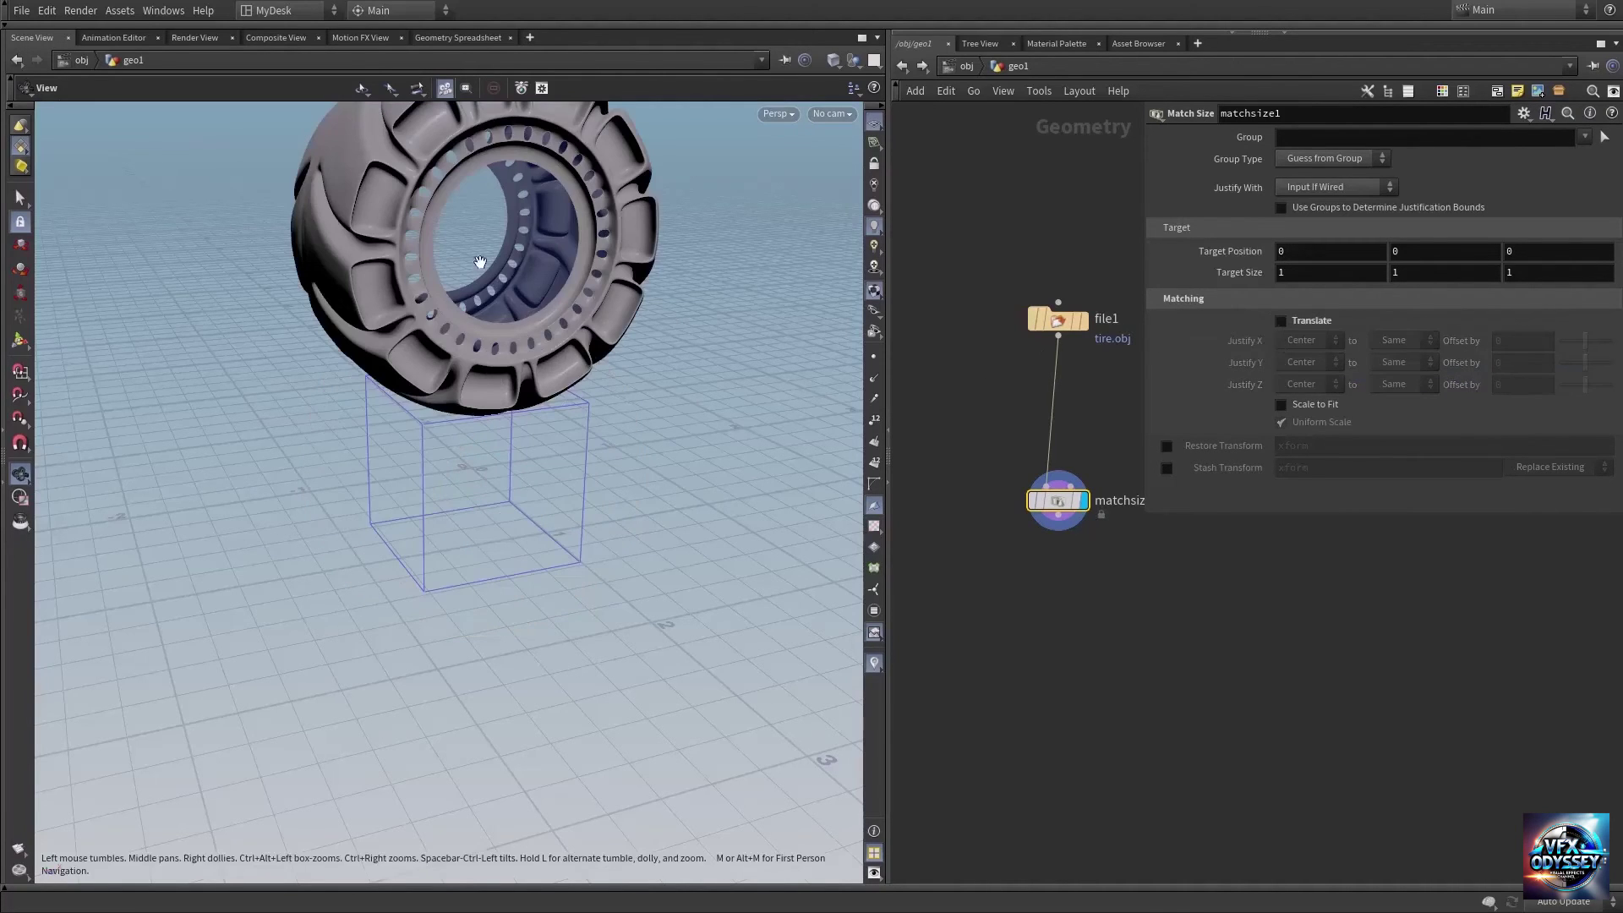
pyautogui.moveTo(568, 293)
pyautogui.mouseDown()
pyautogui.moveTo(531, 320)
pyautogui.moveTo(555, 269)
pyautogui.mouseUp()
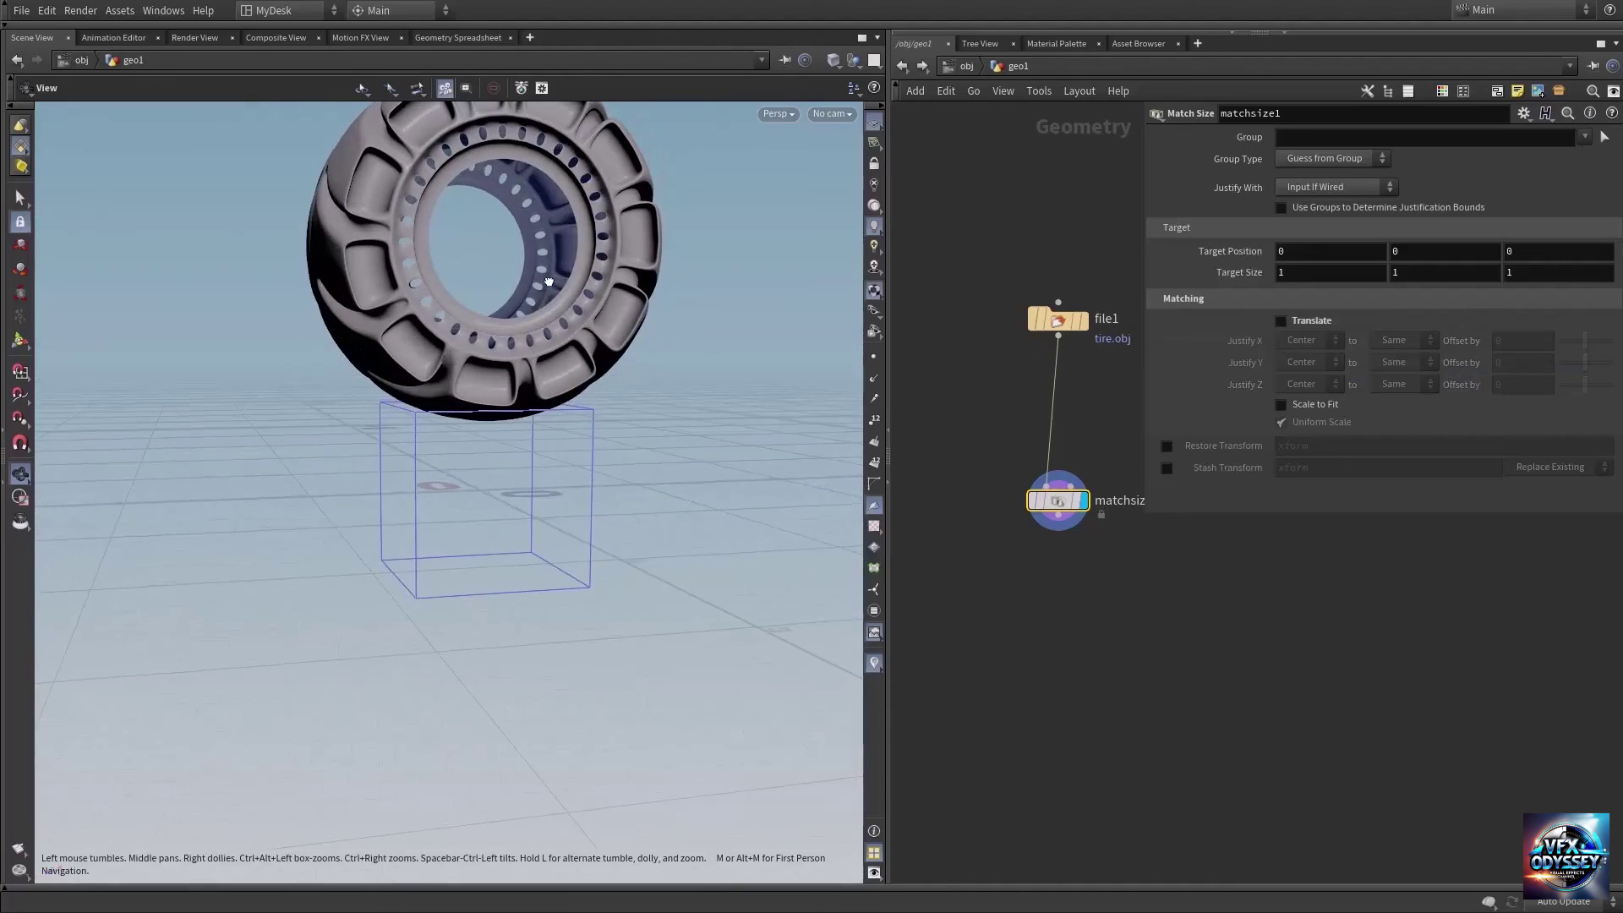
pyautogui.click(1310, 330)
pyautogui.keyDown('alt'); pyautogui.moveTo(541, 450); pyautogui.dragTo(586, 444); pyautogui.keyUp('alt')
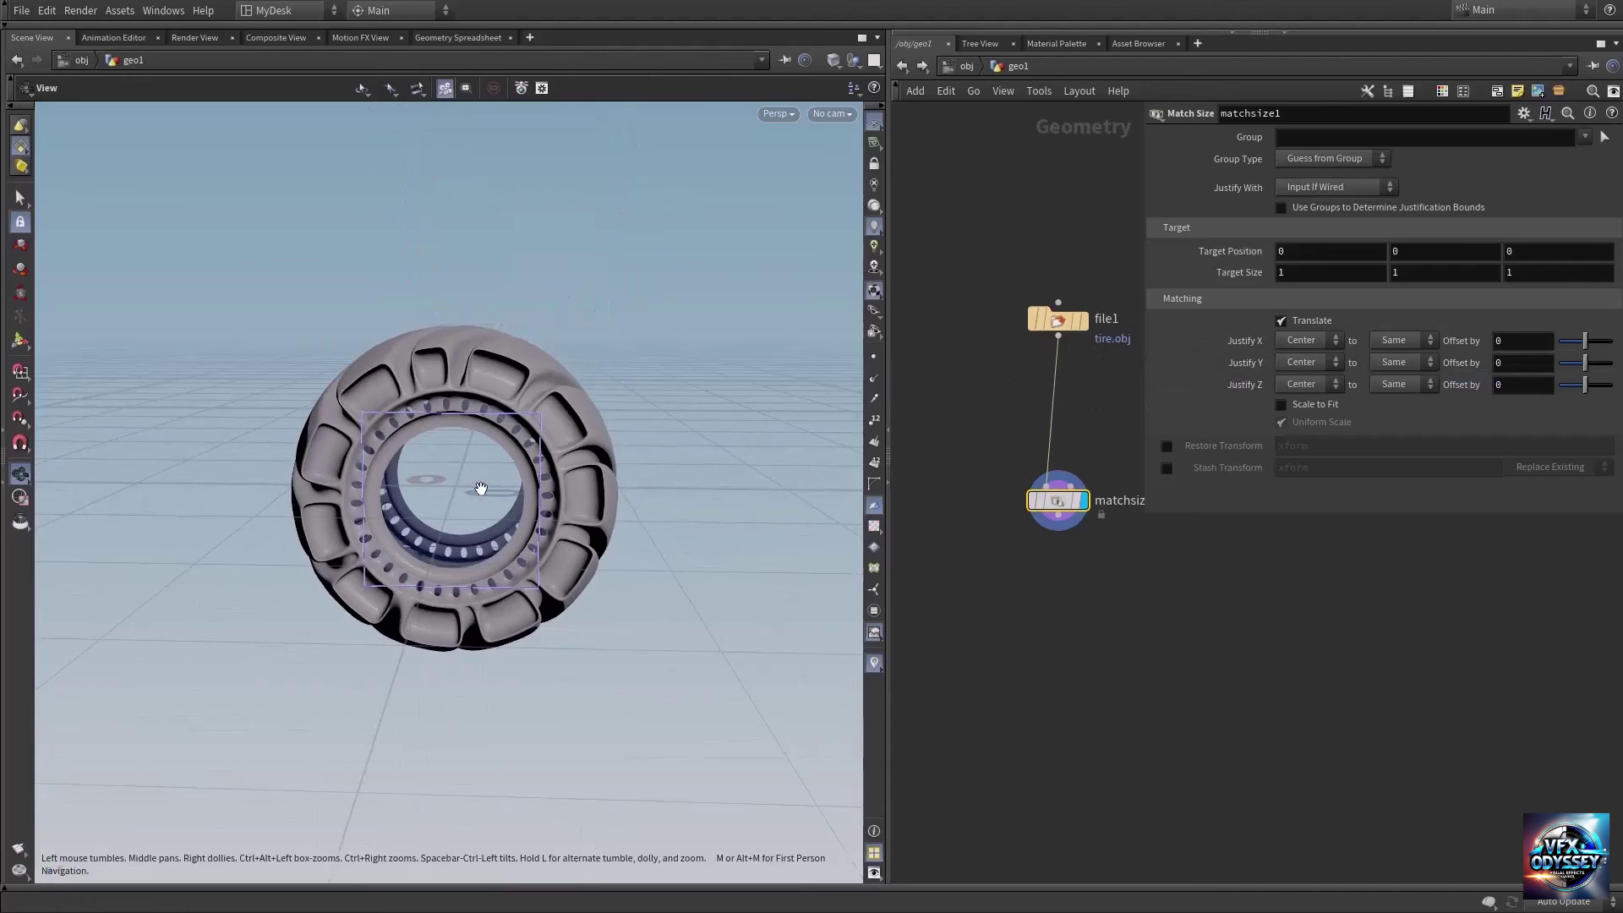
# Set Justify Y of the Match Size node to Min
pyautogui.moveTo(474, 482); pyautogui.dragTo(524, 399, button='middle')
pyautogui.moveTo(345, 442); pyautogui.dragTo(412, 465)
pyautogui.moveTo(520, 414)
pyautogui.mouseDown()
pyautogui.moveTo(480, 463)
pyautogui.moveTo(503, 399)
pyautogui.mouseUp()
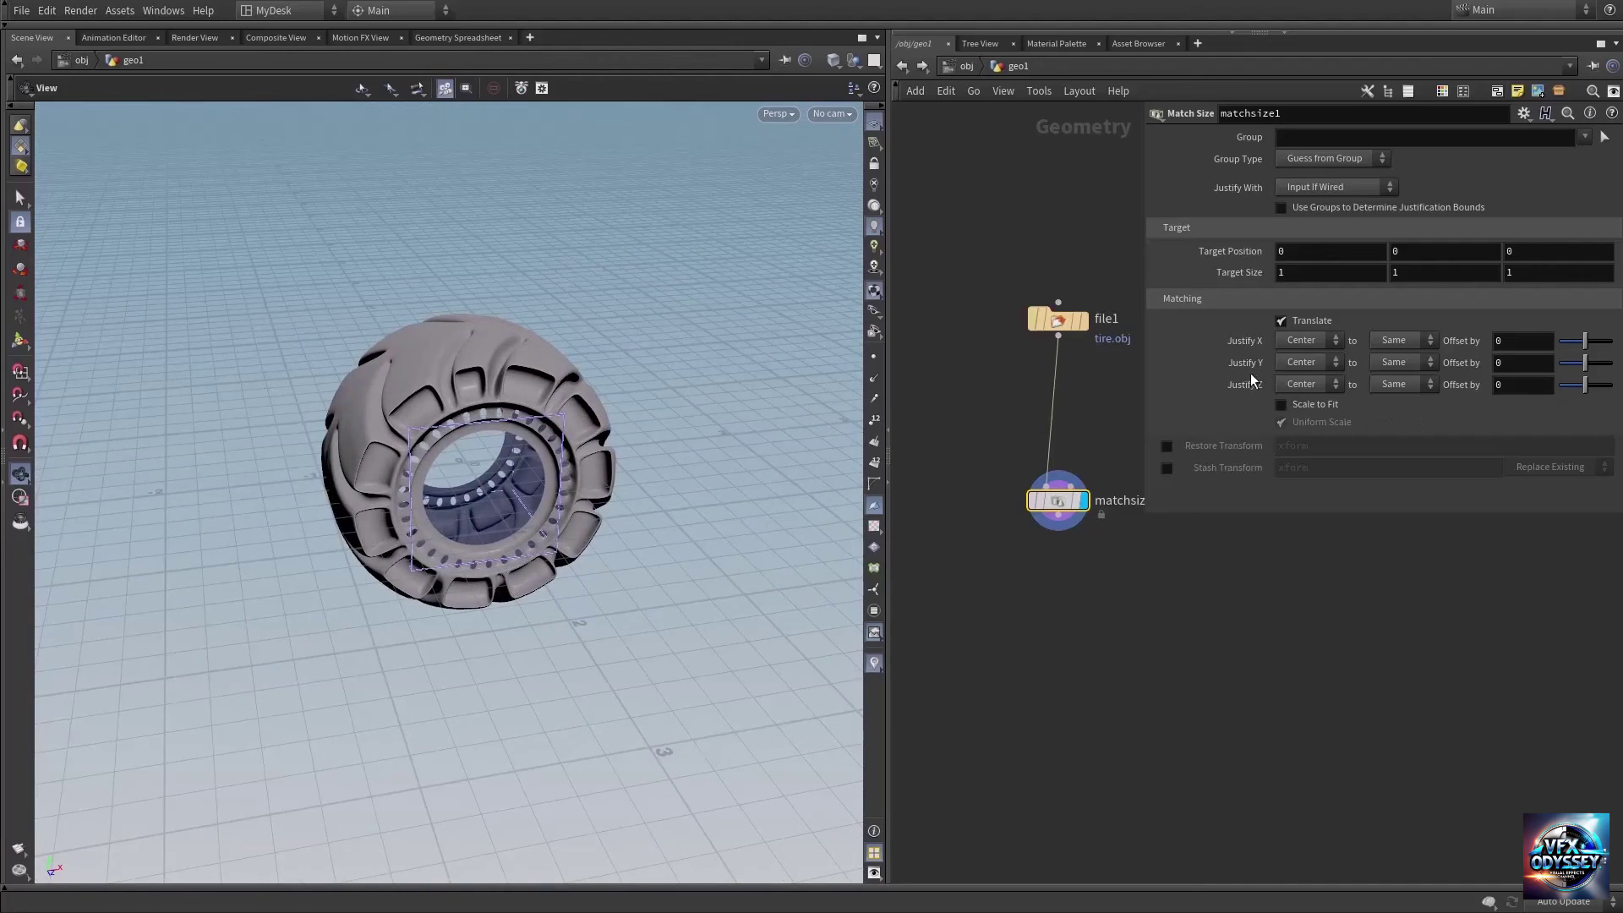
pyautogui.click(1311, 362)
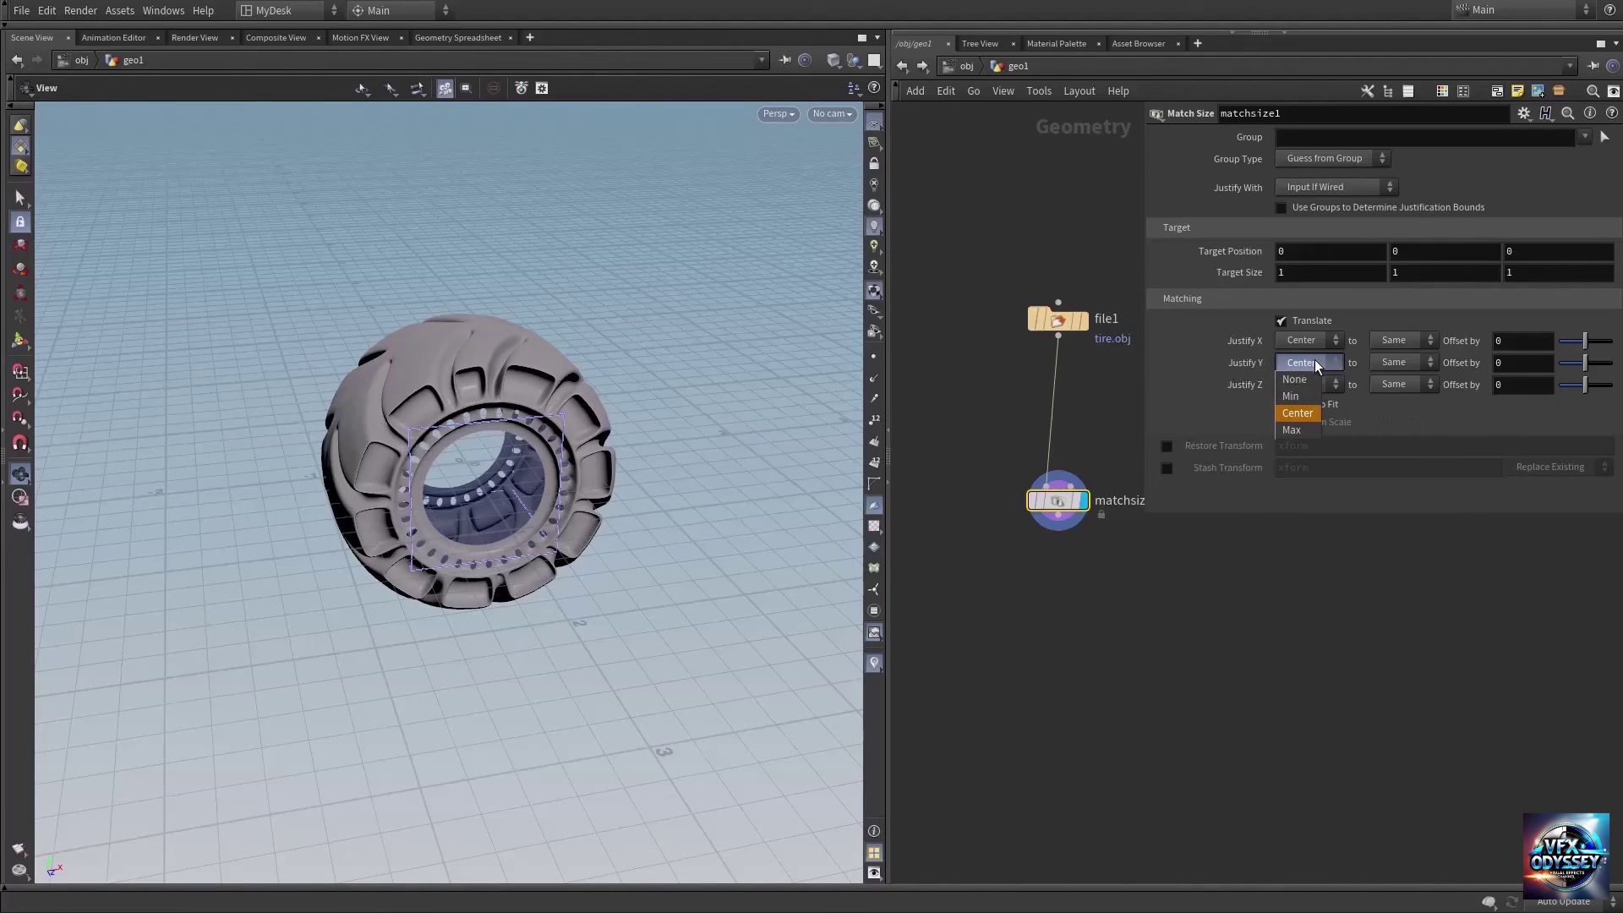
pyautogui.click(1310, 401)
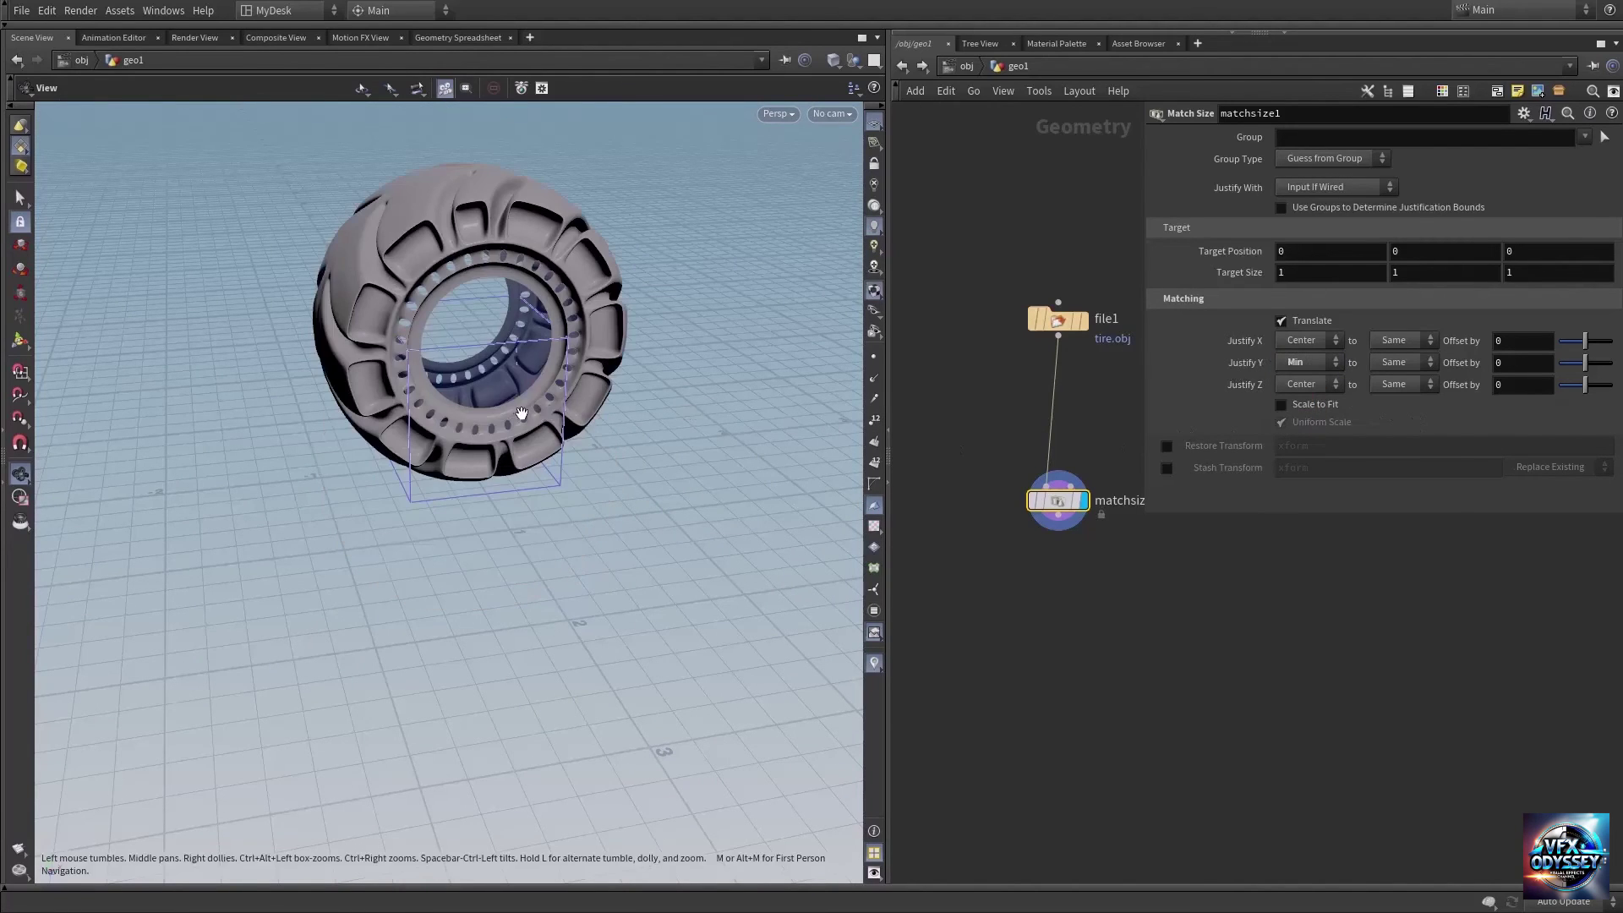
# Examine from several angles and distances how the base of the tire sits relative to the ground grid
pyautogui.moveTo(520, 414); pyautogui.dragTo(477, 383)
pyautogui.moveTo(479, 383); pyautogui.dragTo(778, 471, button='right')
pyautogui.moveTo(778, 470); pyautogui.dragTo(645, 482)
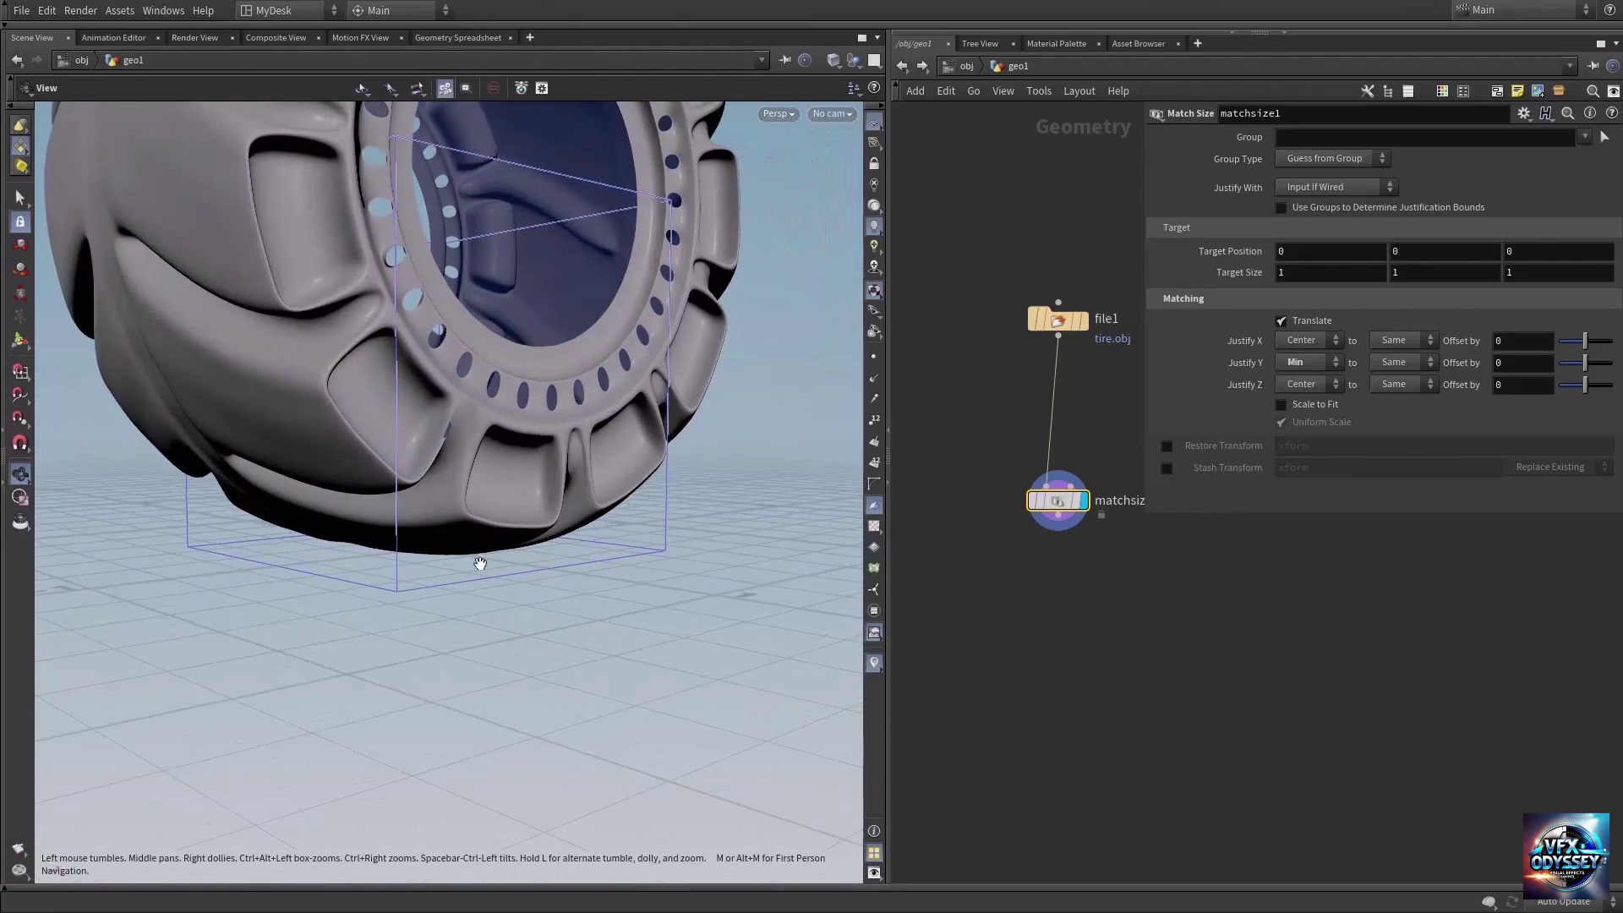
pyautogui.moveTo(546, 500); pyautogui.dragTo(649, 486)
pyautogui.moveTo(648, 485); pyautogui.dragTo(431, 439, button='right')
pyautogui.moveTo(605, 391); pyautogui.dragTo(418, 558, button='middle')
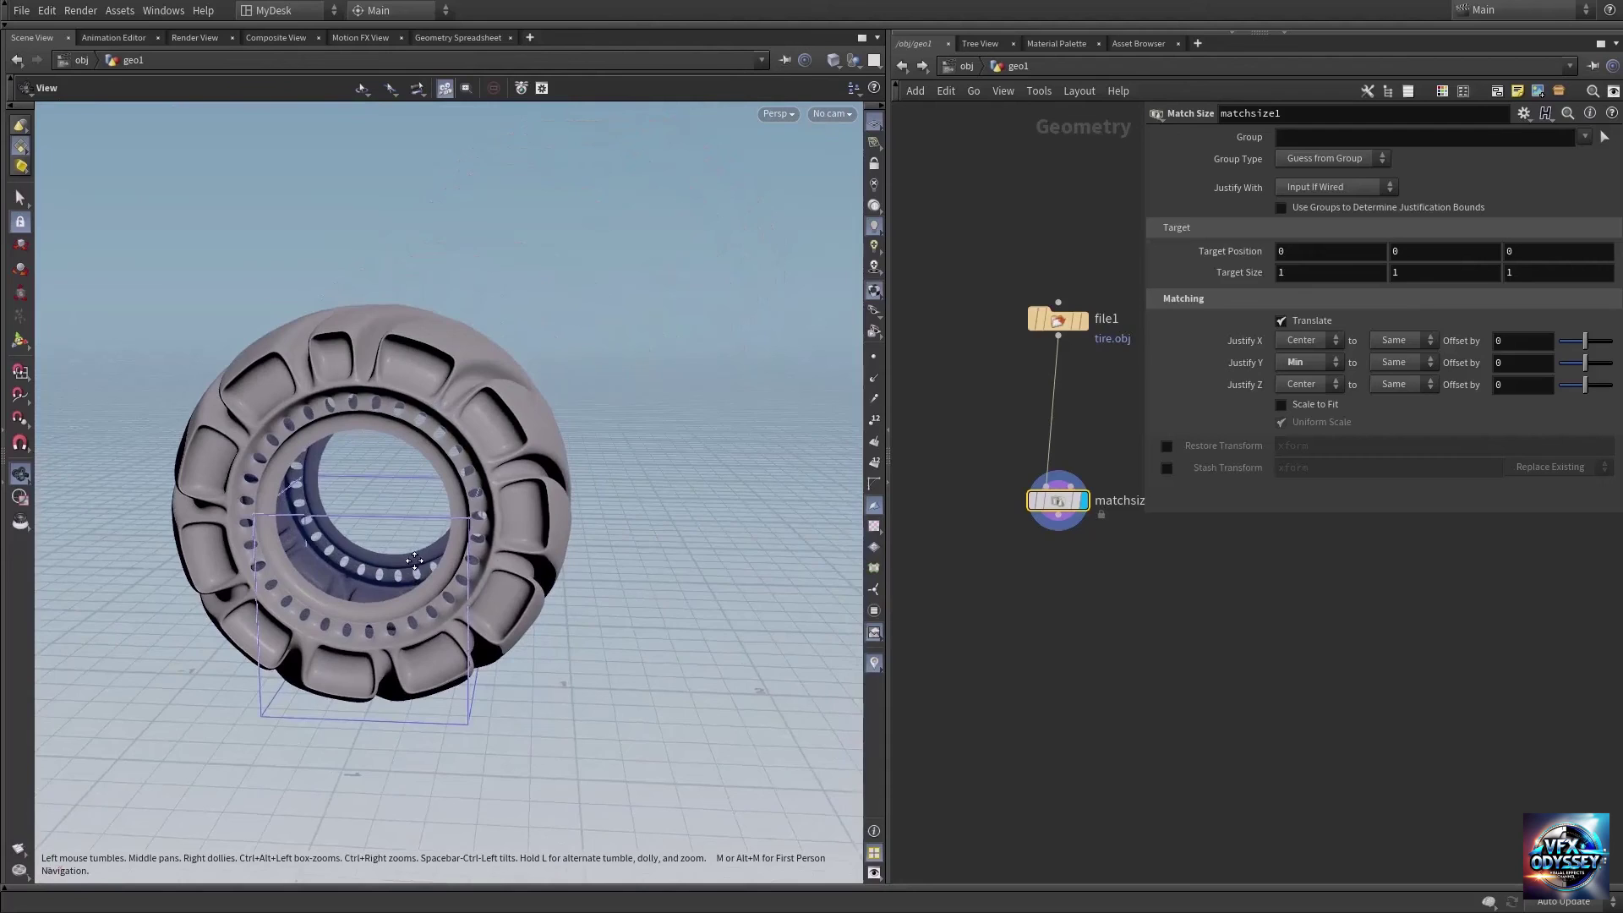
pyautogui.moveTo(464, 433); pyautogui.dragTo(512, 418)
pyautogui.moveTo(513, 418); pyautogui.dragTo(363, 442, button='right')
pyautogui.moveTo(363, 439); pyautogui.dragTo(406, 404)
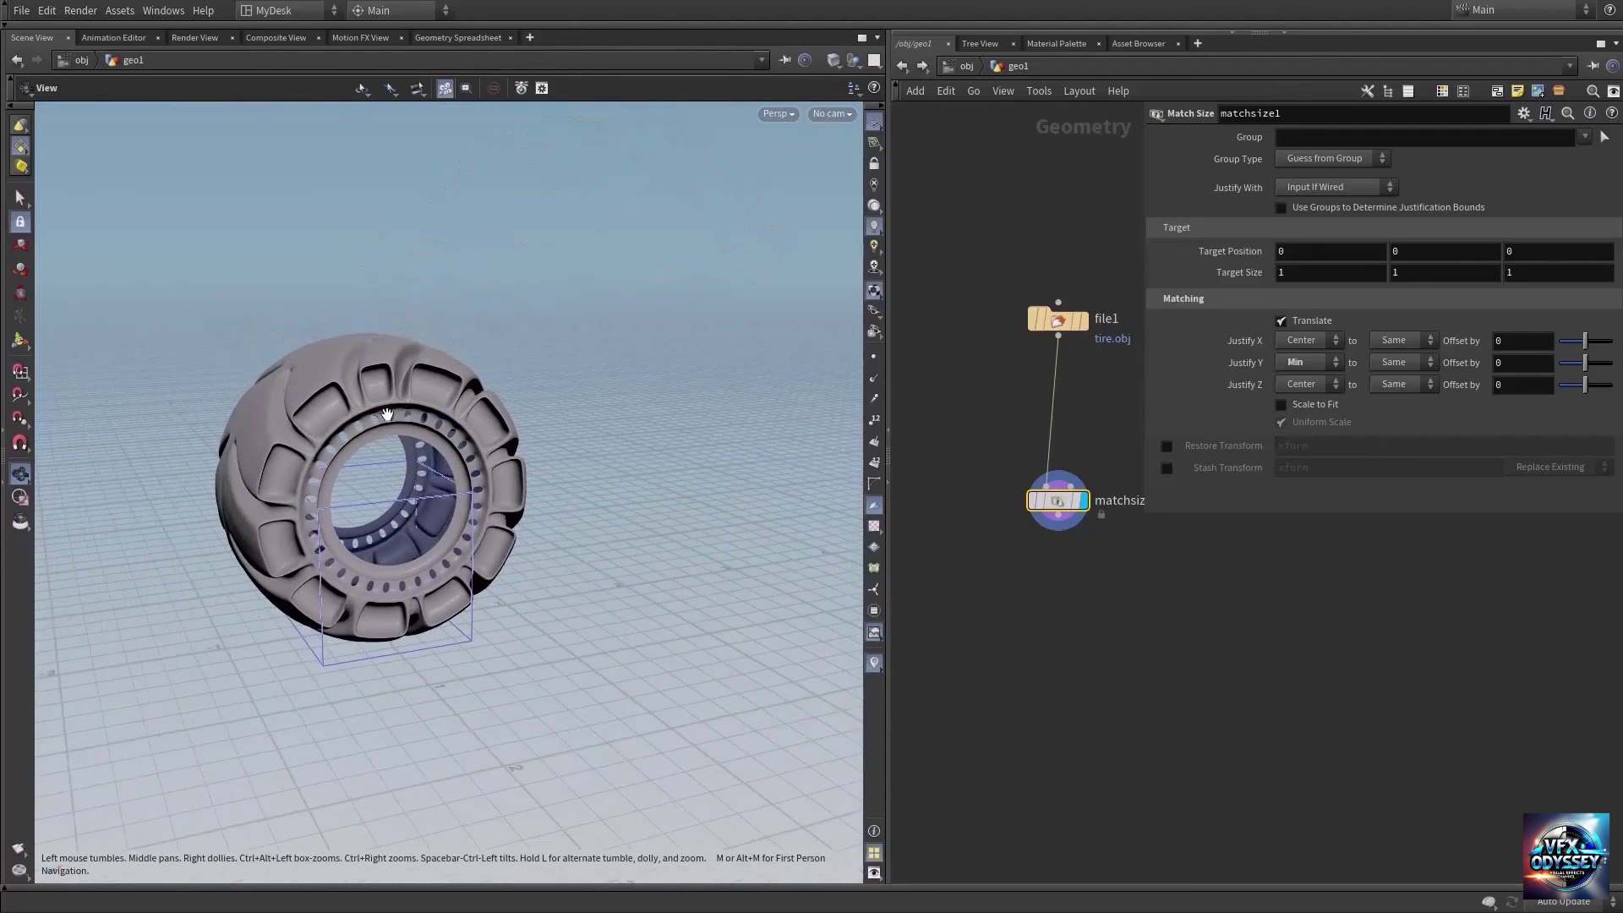
pyautogui.moveTo(360, 428); pyautogui.dragTo(358, 412, button='middle')
pyautogui.moveTo(356, 411); pyautogui.dragTo(408, 440)
pyautogui.moveTo(408, 439); pyautogui.dragTo(485, 409, button='middle')
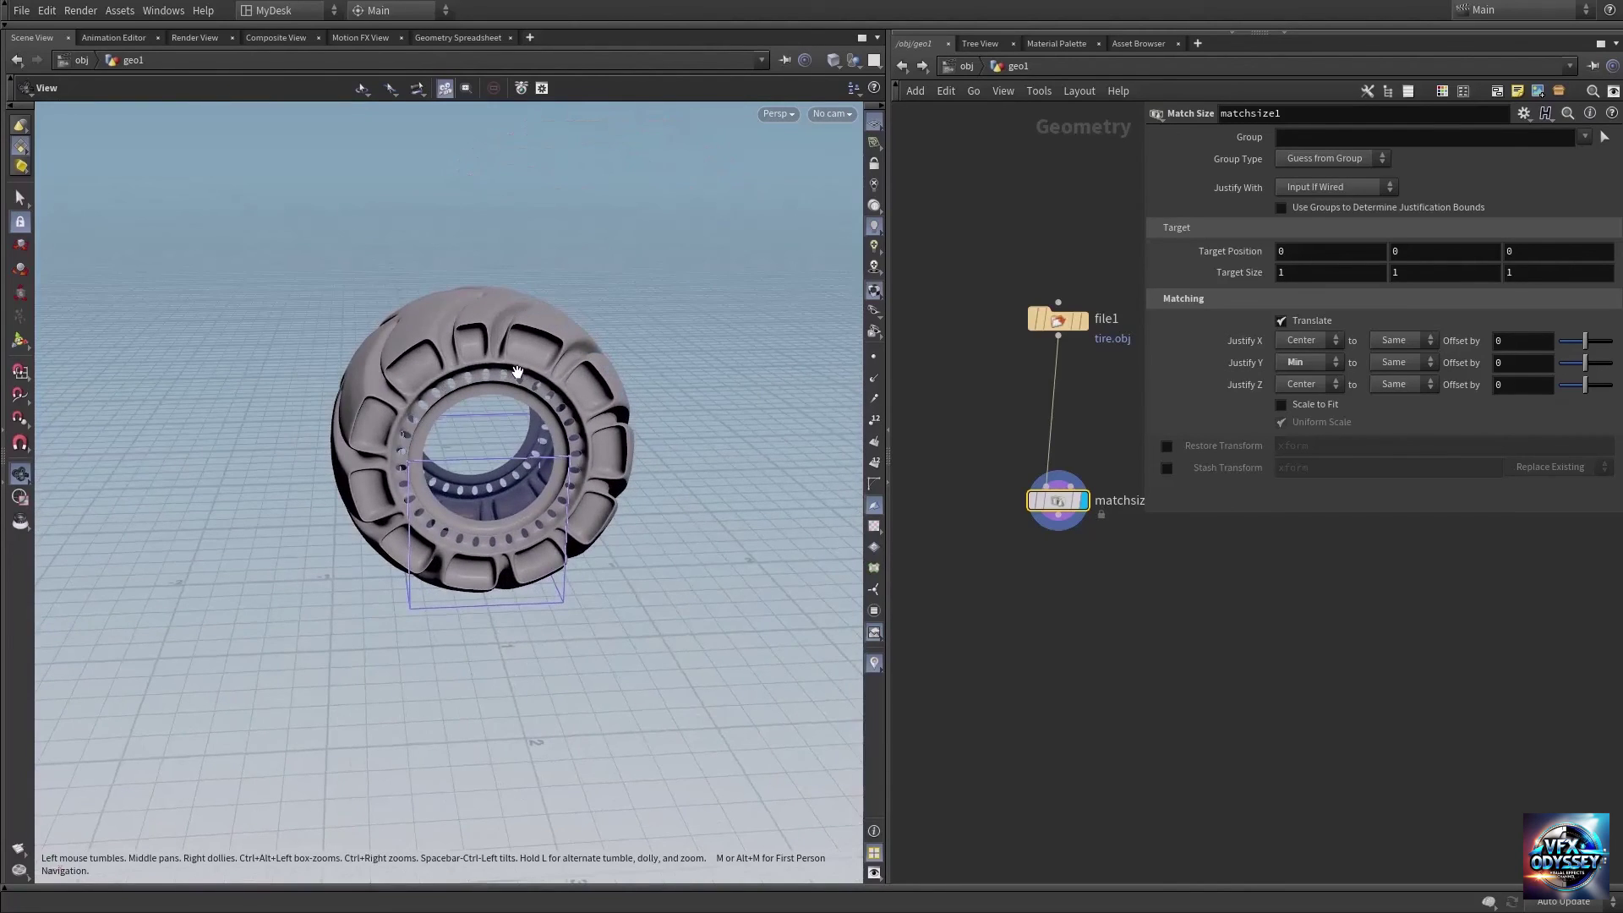
pyautogui.moveTo(471, 368); pyautogui.dragTo(520, 357)
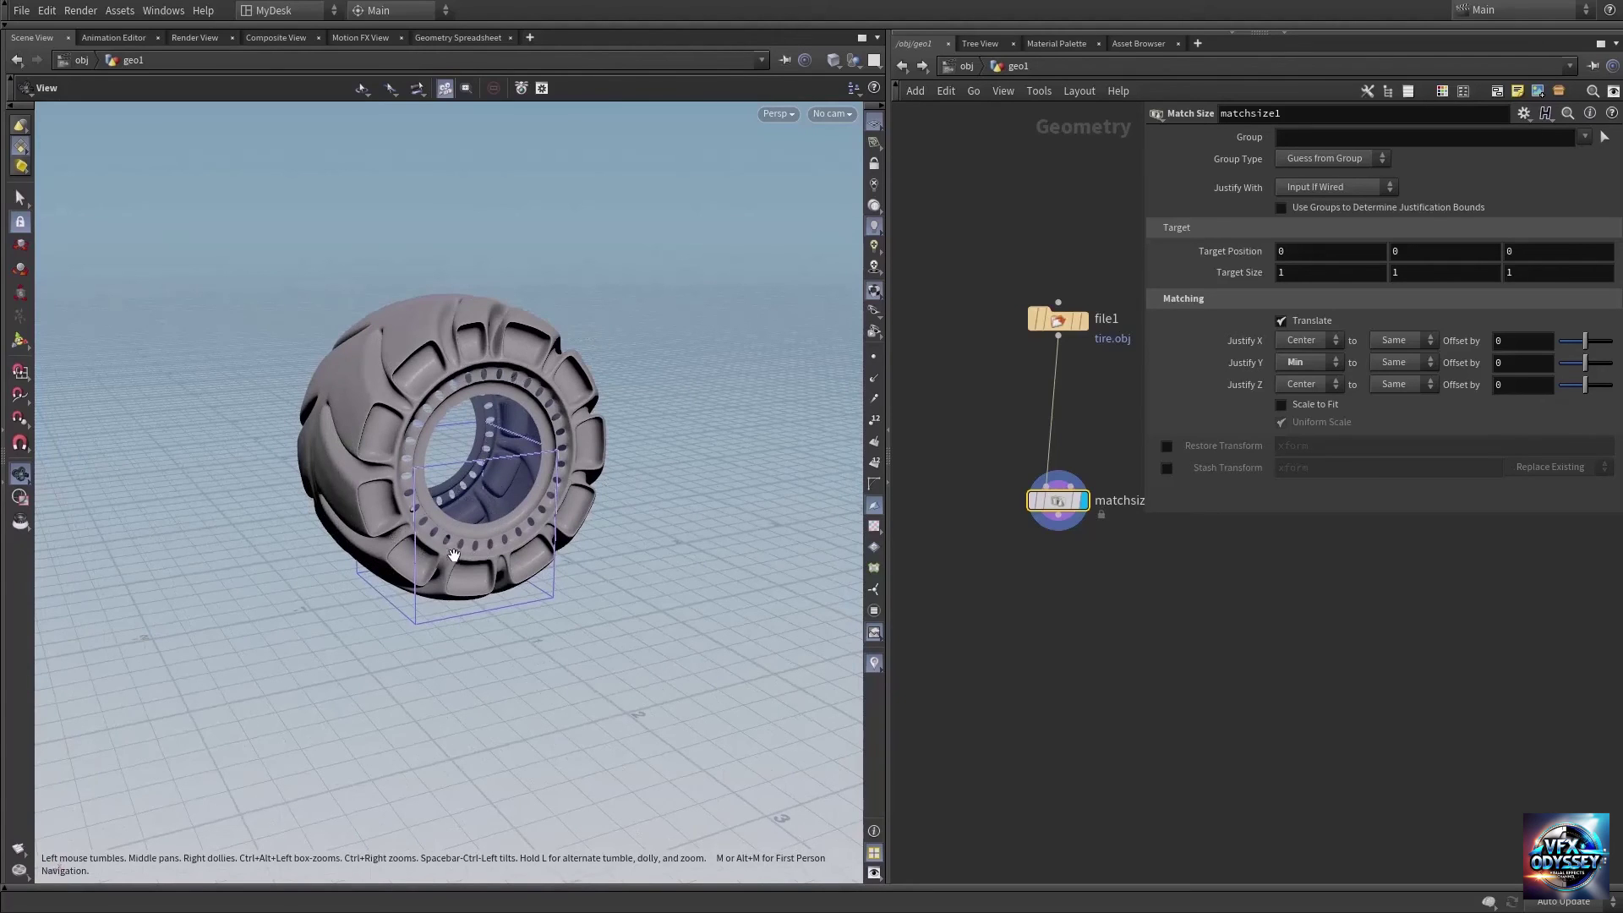
# Enable Scale to Fit on the Match Size node and check the tire against its bounding box
pyautogui.click(1310, 407)
pyautogui.scroll(4, 448, 440)
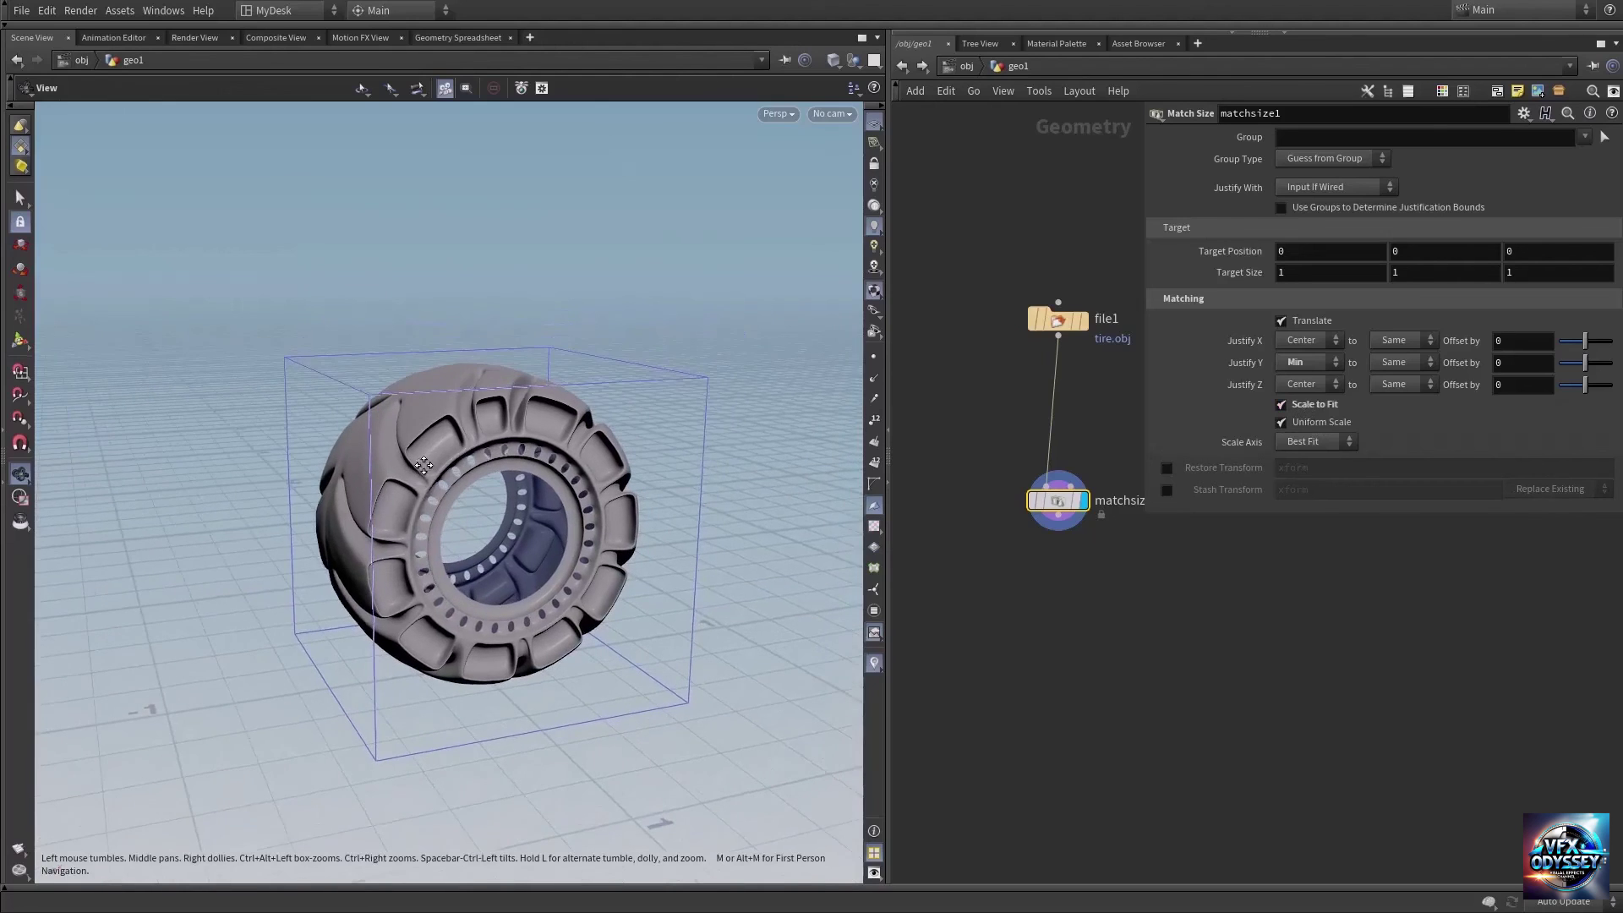
pyautogui.moveTo(437, 478); pyautogui.dragTo(366, 485)
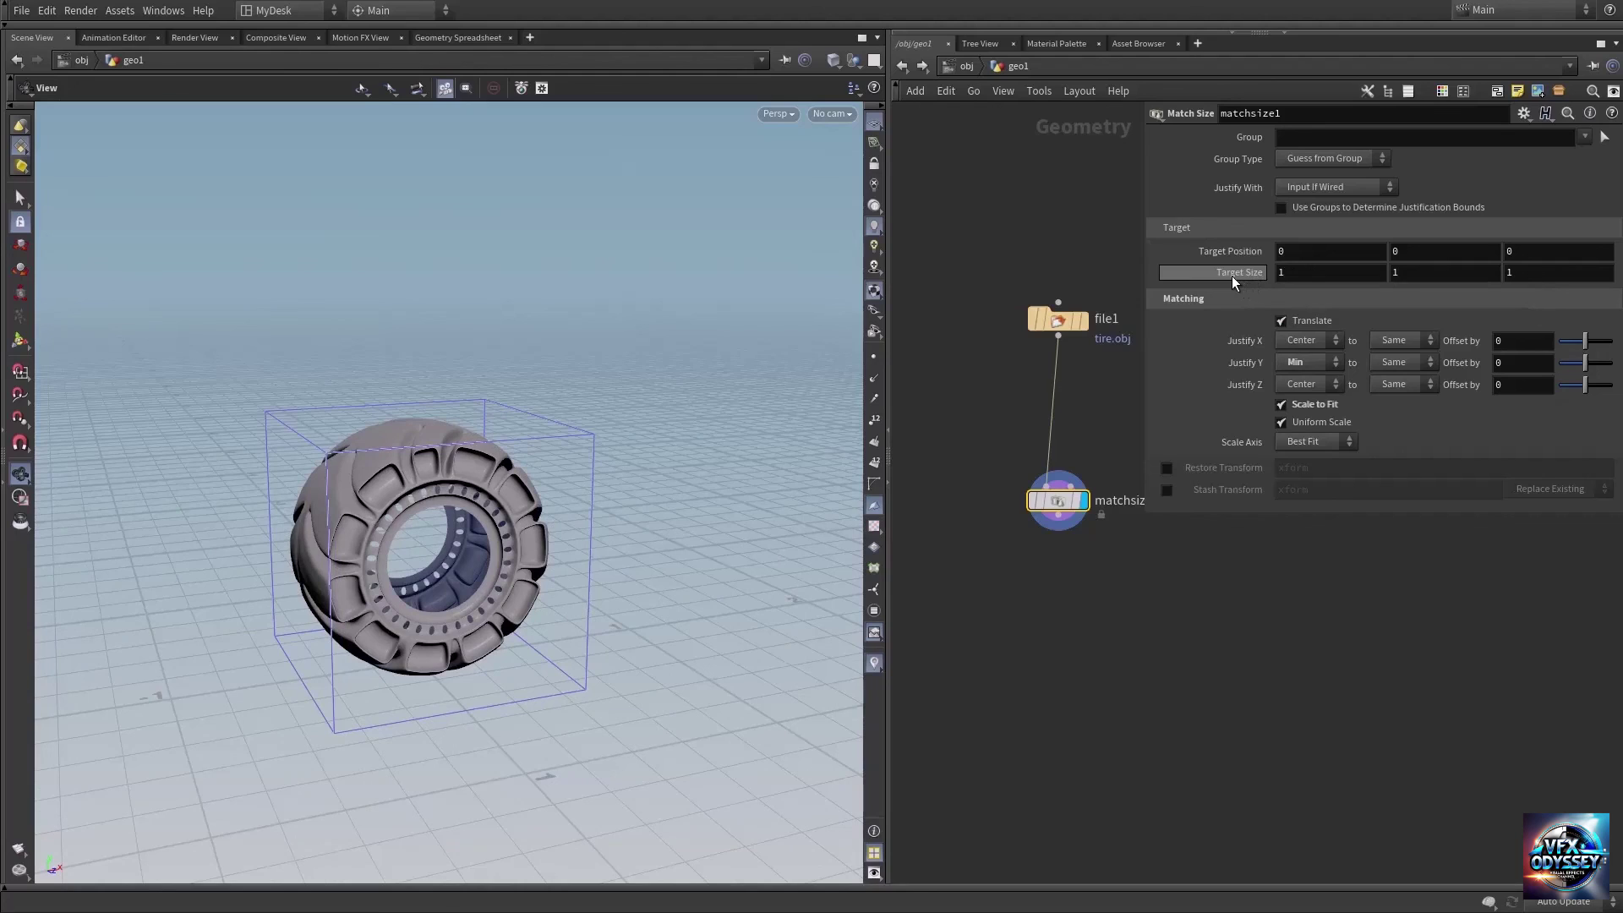
# Try out different Target Size values for the tire on the Match Size node
pyautogui.moveTo(1231, 276); pyautogui.dragTo(1231, 276, button='middle')
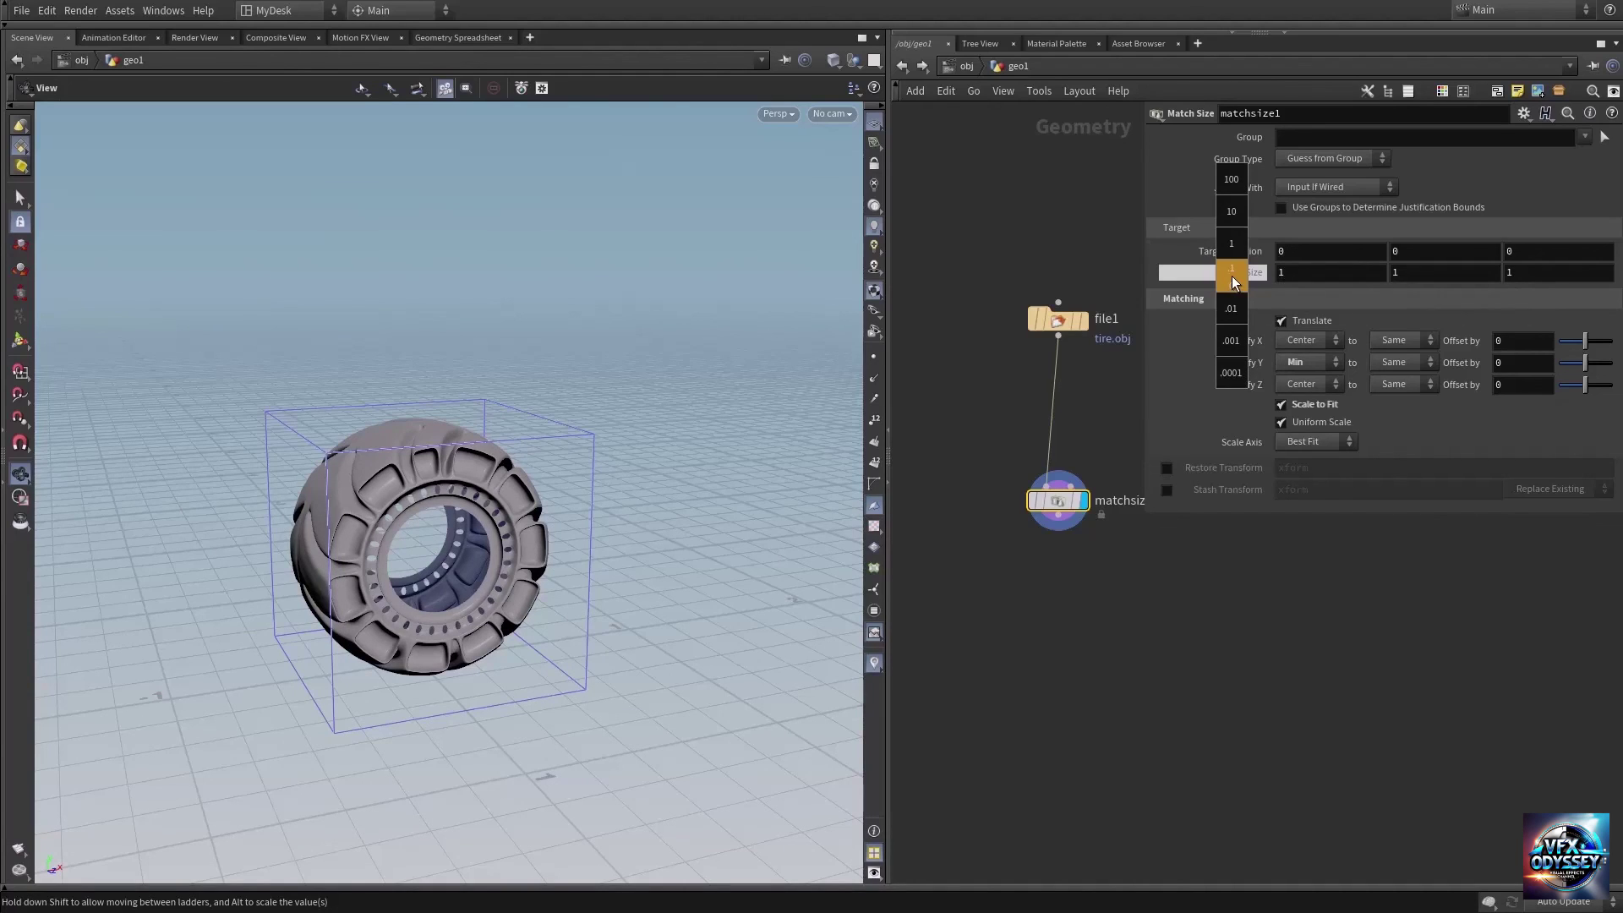
pyautogui.moveTo(1231, 276)
pyautogui.mouseDown(button='middle')
pyautogui.moveTo(1285, 285)
pyautogui.moveTo(1245, 287)
pyautogui.mouseUp(button='middle')
pyautogui.moveTo(481, 520); pyautogui.dragTo(377, 356)
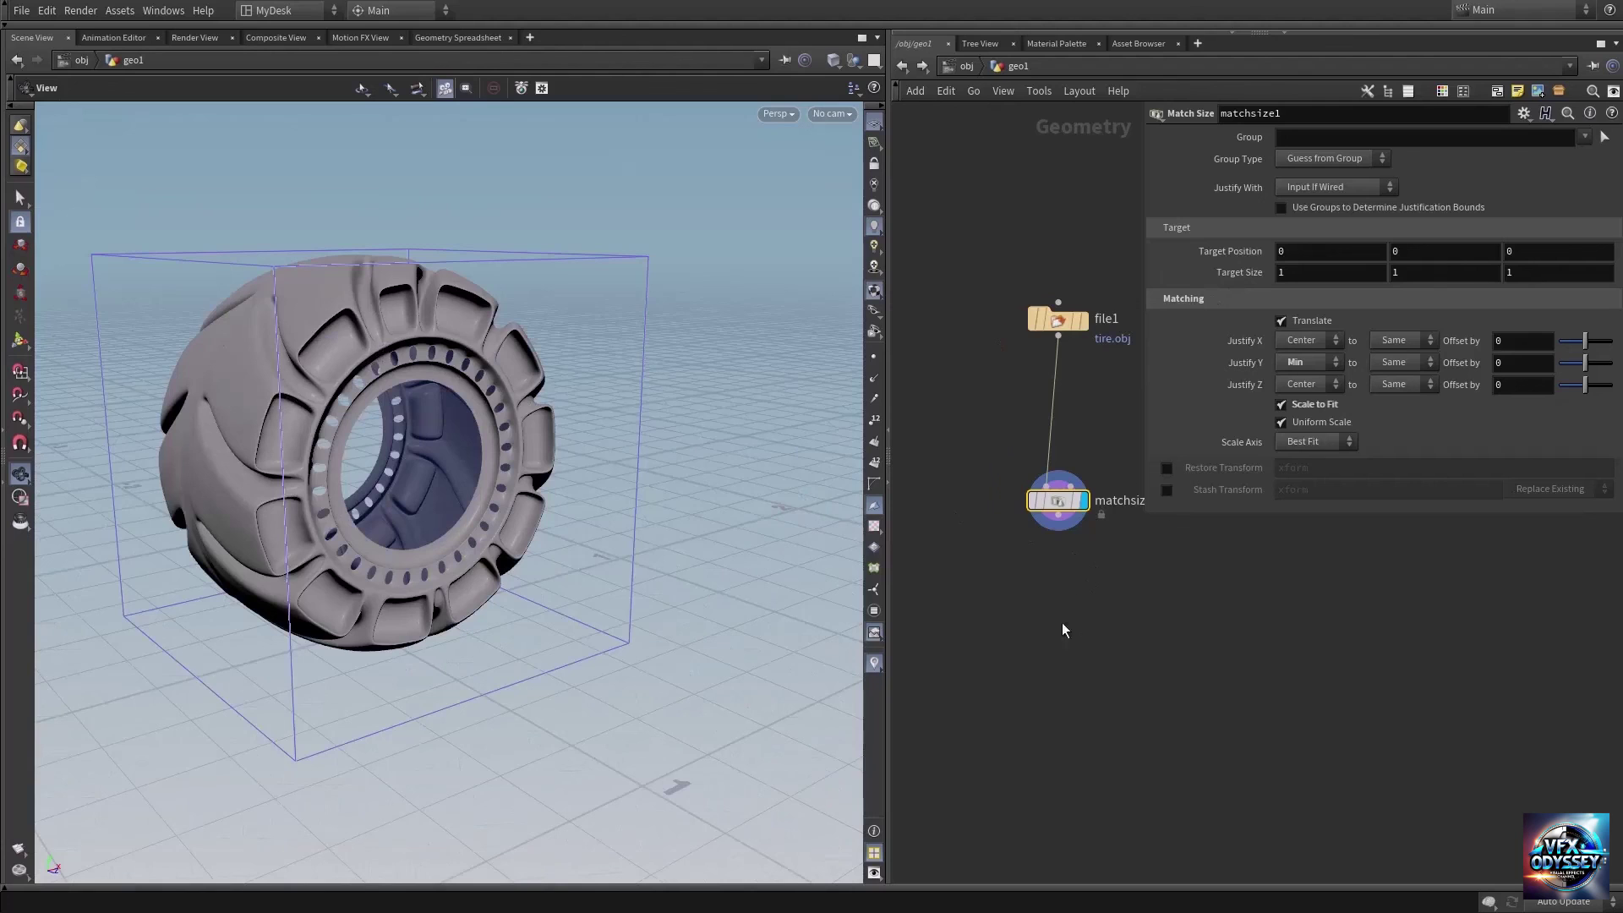
pyautogui.moveTo(1067, 632); pyautogui.dragTo(1016, 553, button='middle')
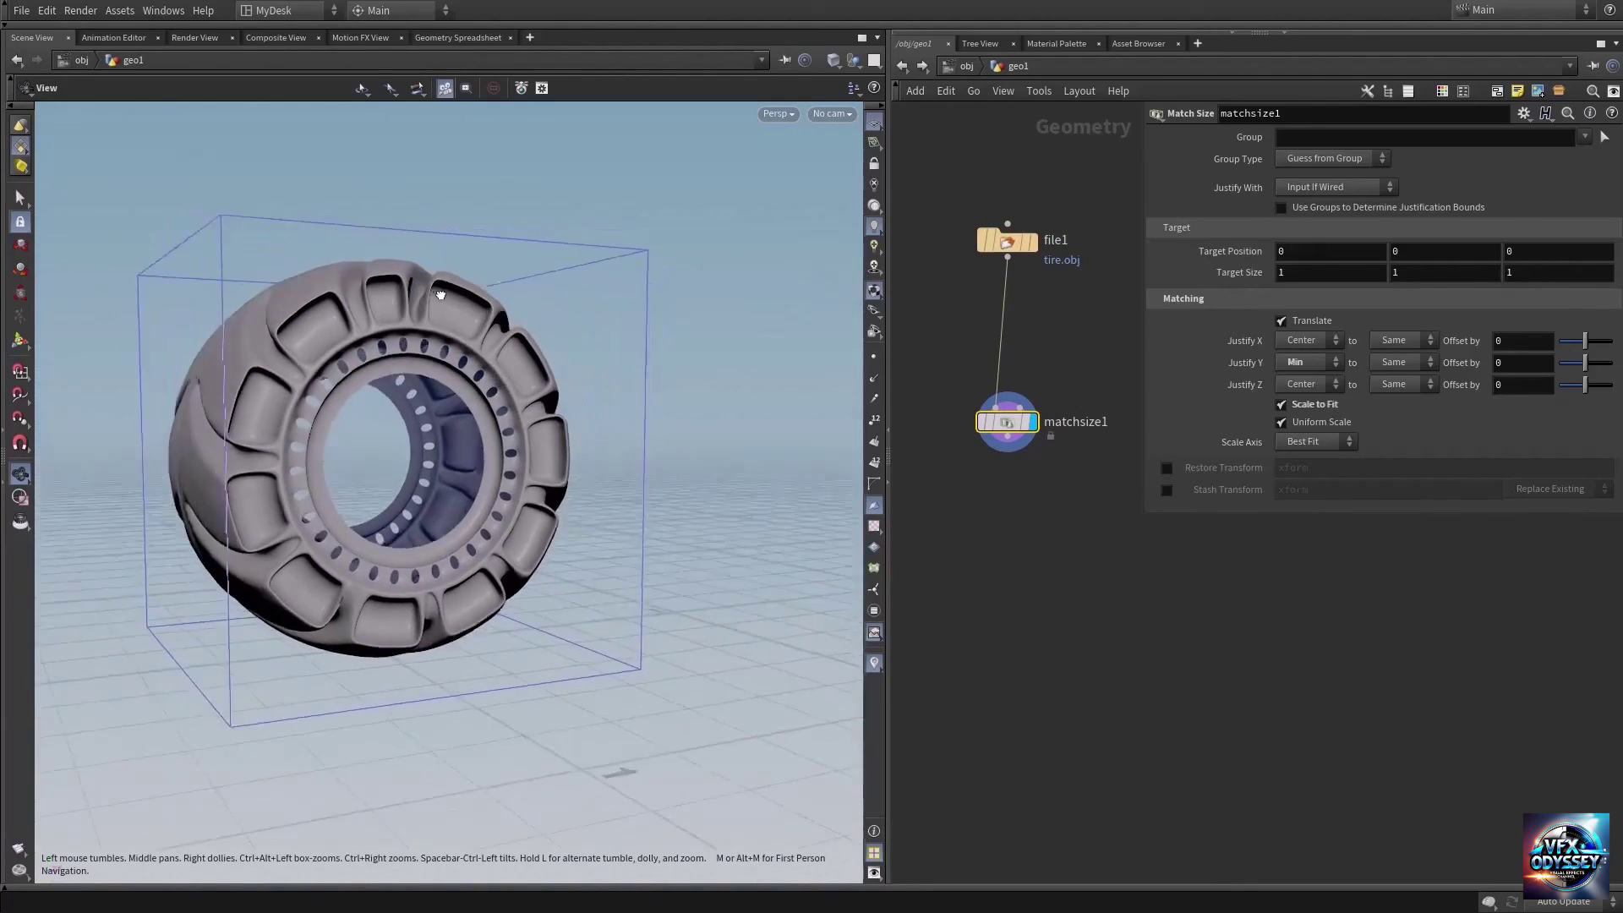